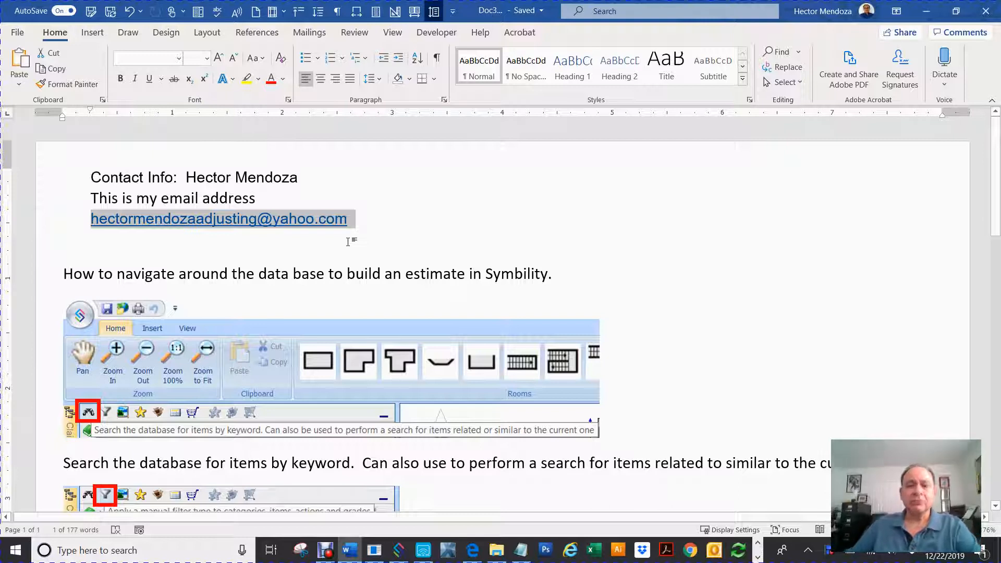
- Review the Word notes on navigating the Symbility database, covering keyword search, manual filters, browsing by picture and favorites
{"action": "left_click", "coordinate": [582, 244]}
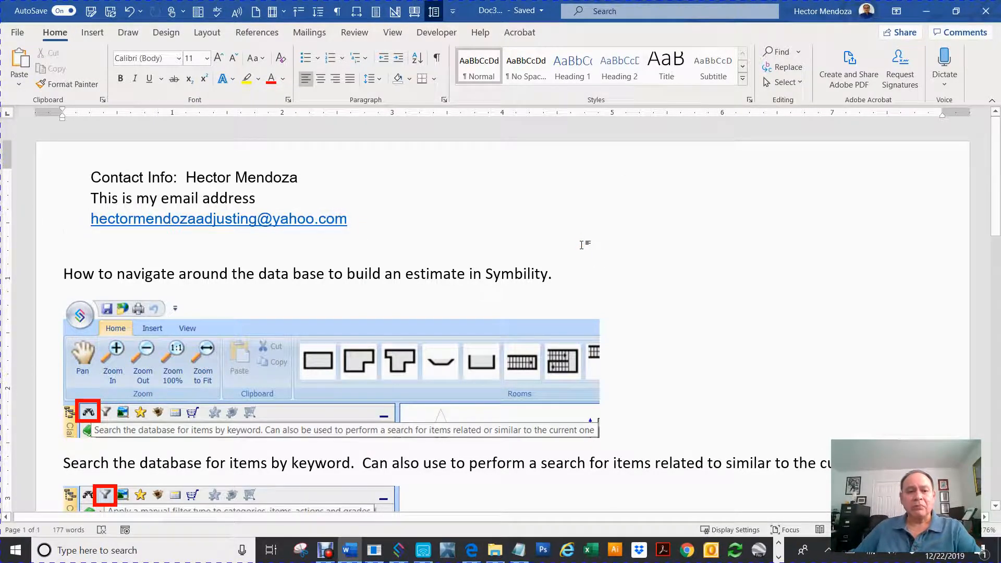
{"action": "scroll", "coordinate": [582, 245], "scroll_direction": "down", "scroll_amount": 3}
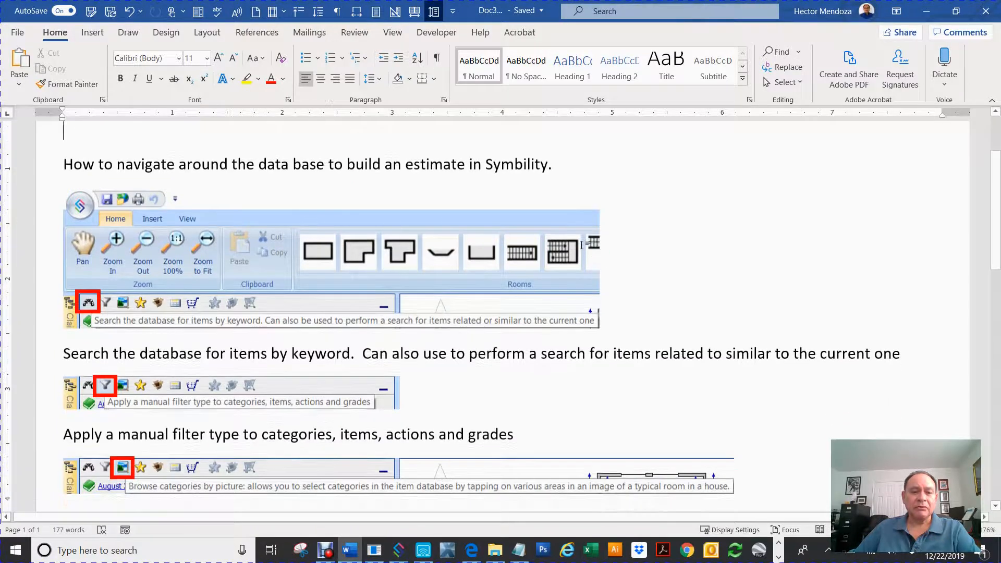
{"action": "triple_click", "coordinate": [256, 166]}
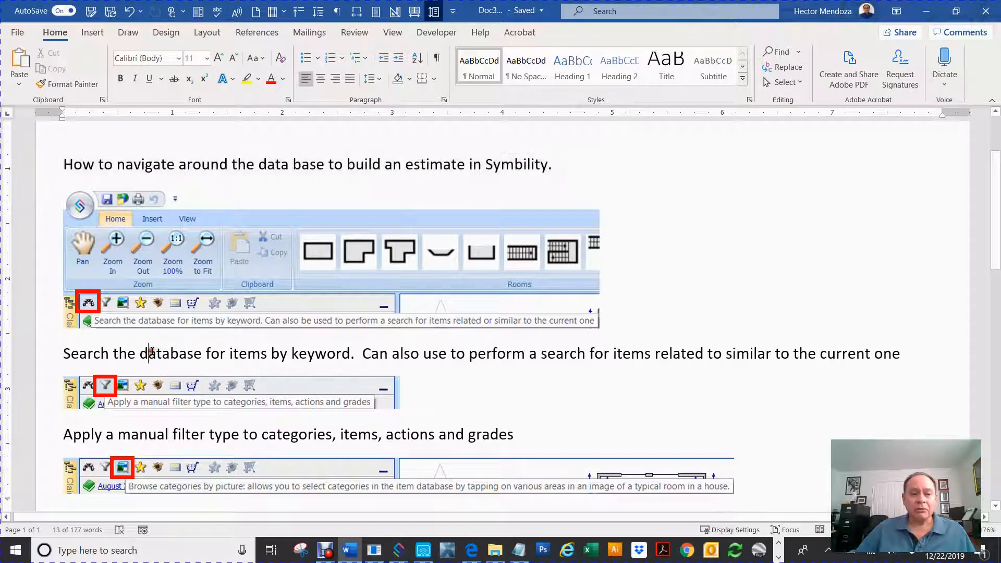
{"action": "triple_click", "coordinate": [152, 353]}
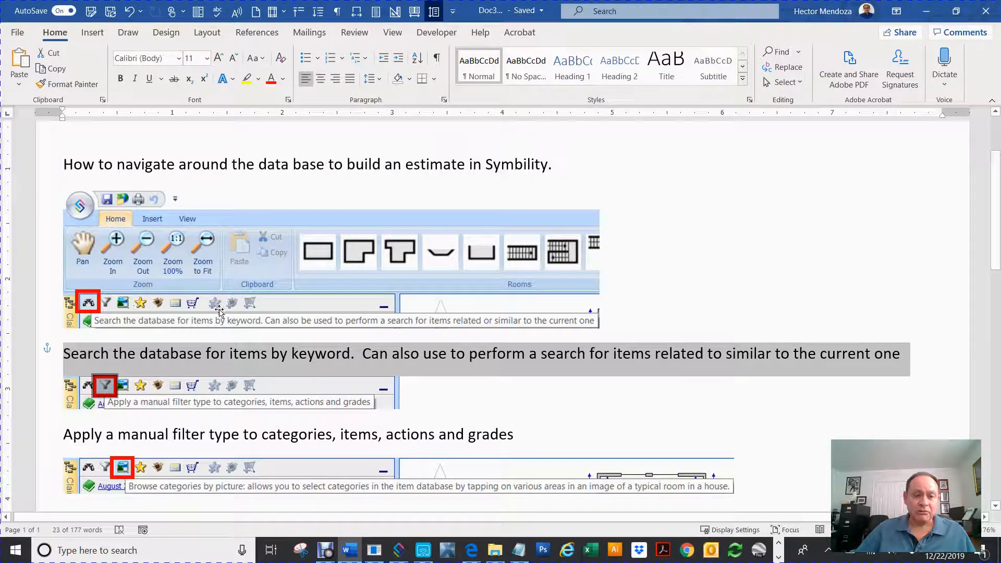
{"action": "scroll", "coordinate": [588, 359], "scroll_direction": "down", "scroll_amount": 1}
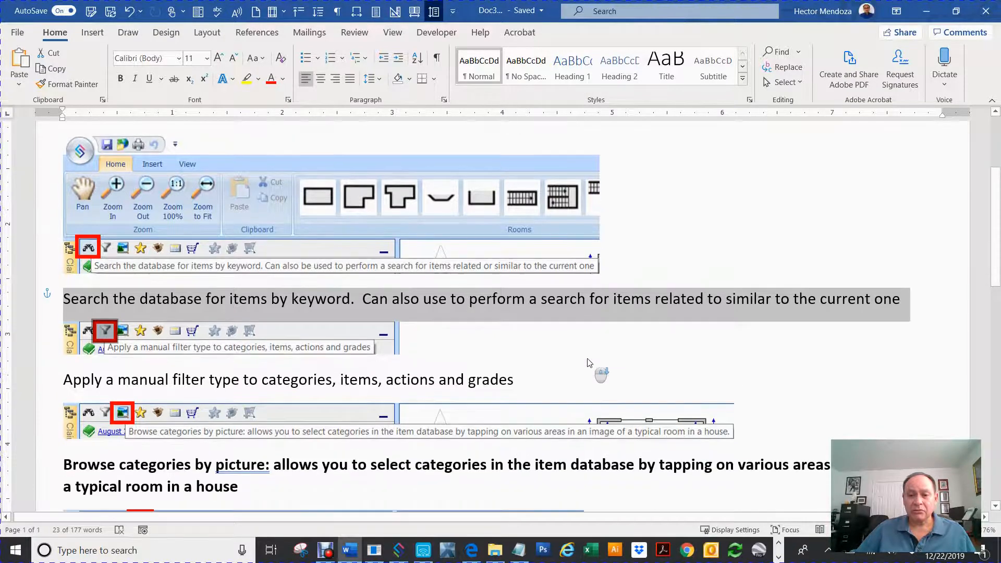
{"action": "scroll", "coordinate": [528, 361], "scroll_direction": "down", "scroll_amount": 2}
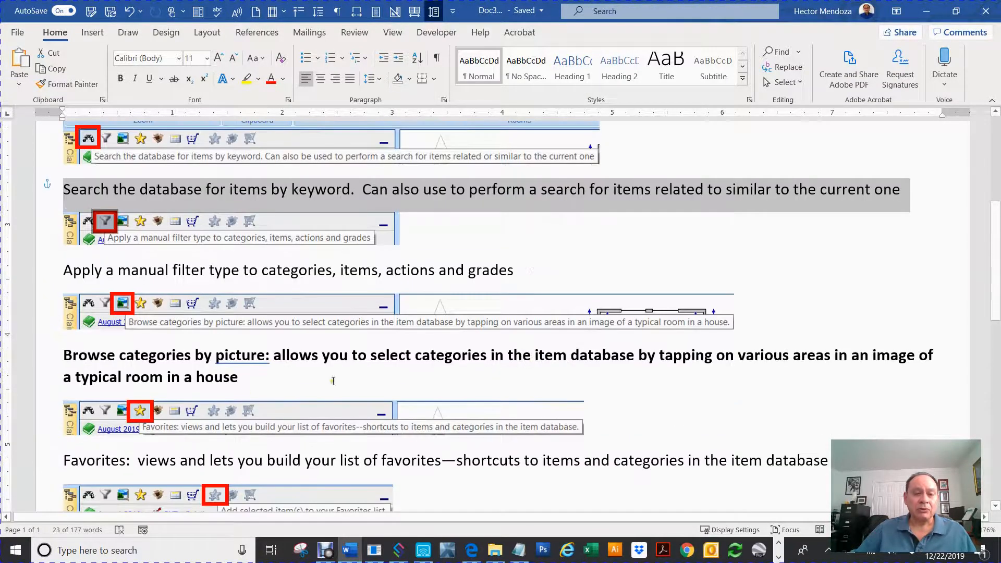
{"action": "left_click", "coordinate": [250, 384]}
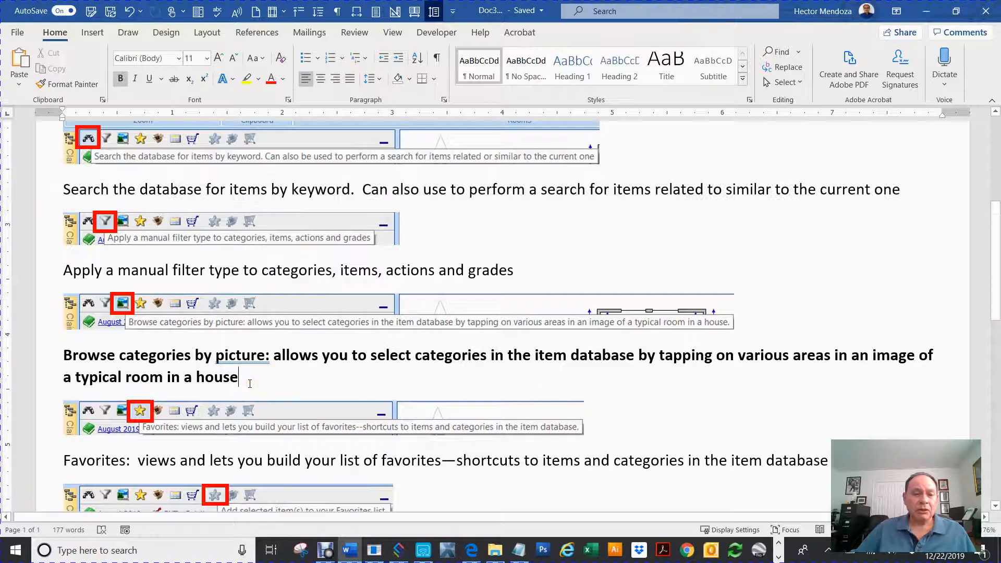
{"action": "left_click_drag", "start_coordinate": [64, 358], "coordinate": [251, 365]}
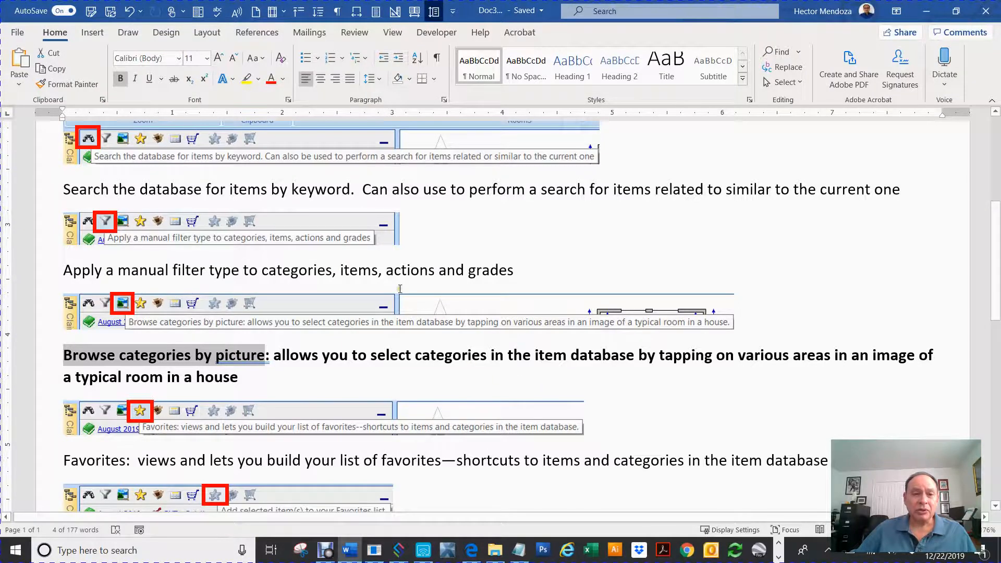
{"action": "scroll", "coordinate": [399, 286], "scroll_direction": "up", "scroll_amount": 5}
{"action": "scroll", "coordinate": [400, 289], "scroll_direction": "down", "scroll_amount": 1}
{"action": "scroll", "coordinate": [400, 290], "scroll_direction": "up", "scroll_amount": 1}
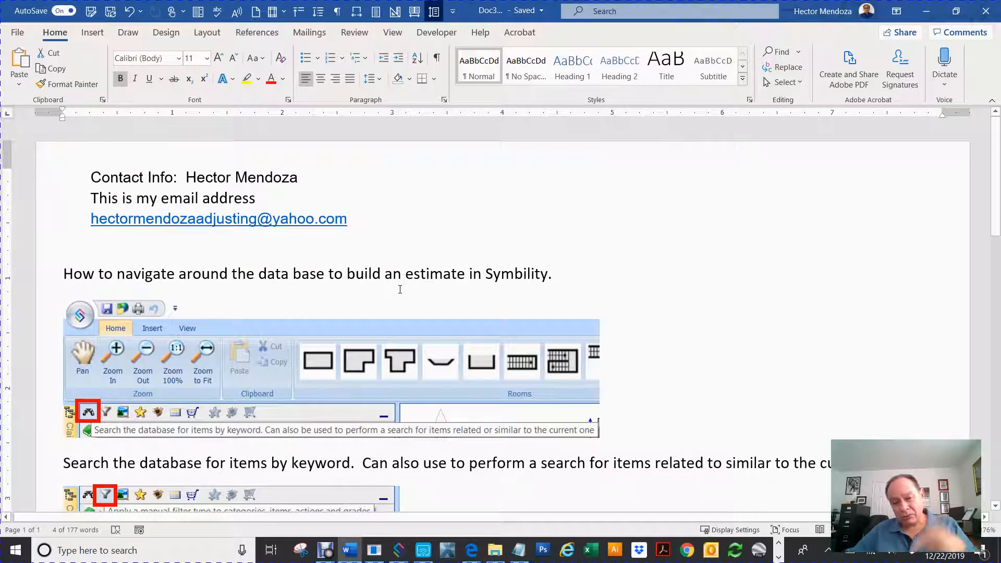
{"action": "scroll", "coordinate": [367, 309], "scroll_direction": "down", "scroll_amount": 5}
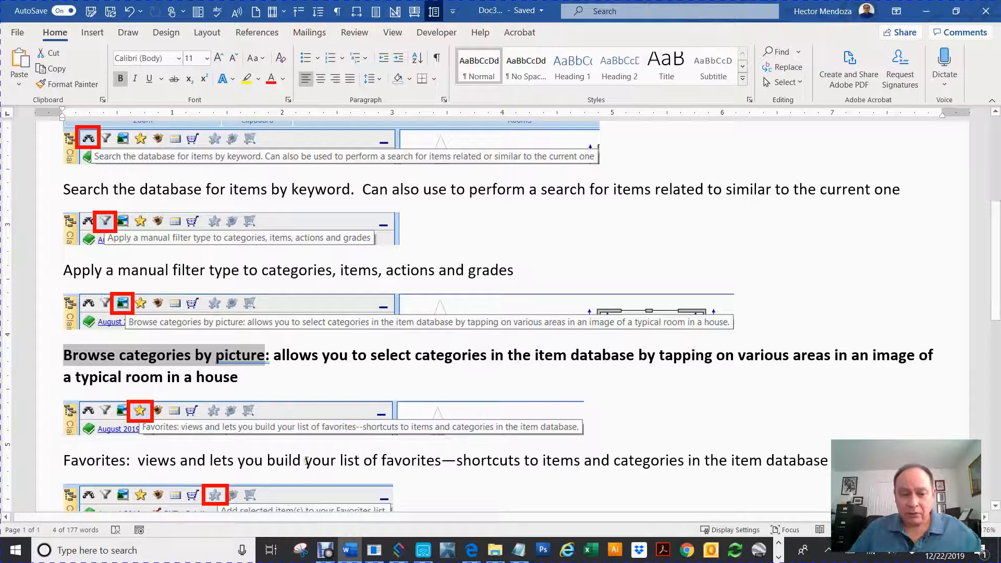
- Switch to Symbility, collapse the Claim Explorer and widen the item database area beside the roof diagram
{"action": "left_click", "coordinate": [401, 551]}
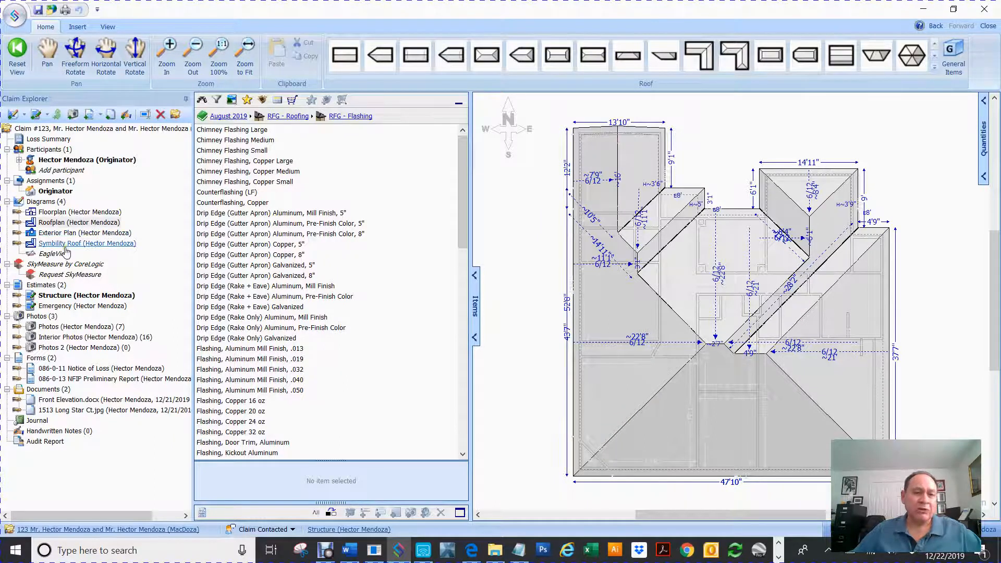
{"action": "left_click", "coordinate": [186, 101]}
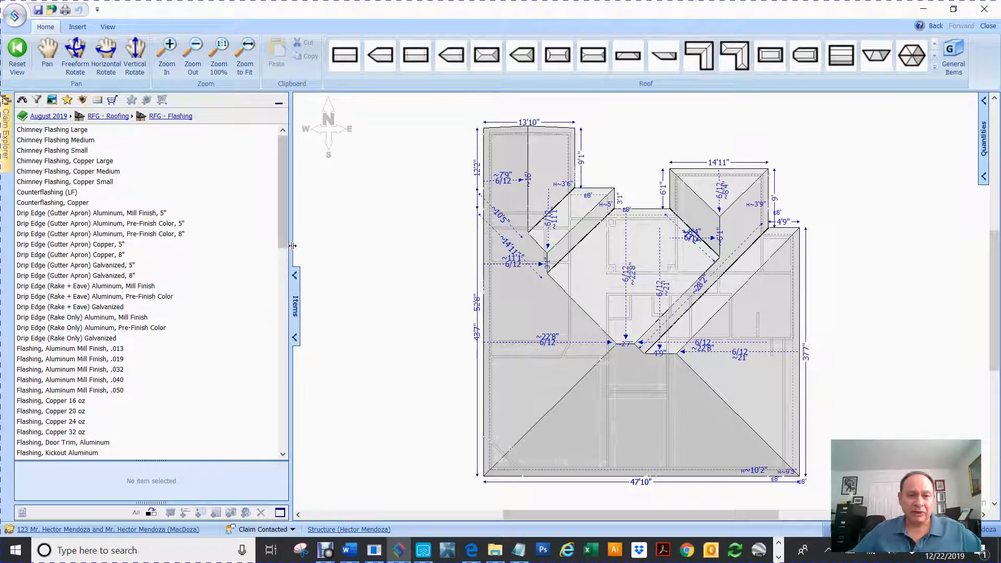
{"action": "left_click_drag", "start_coordinate": [338, 238], "coordinate": [389, 240]}
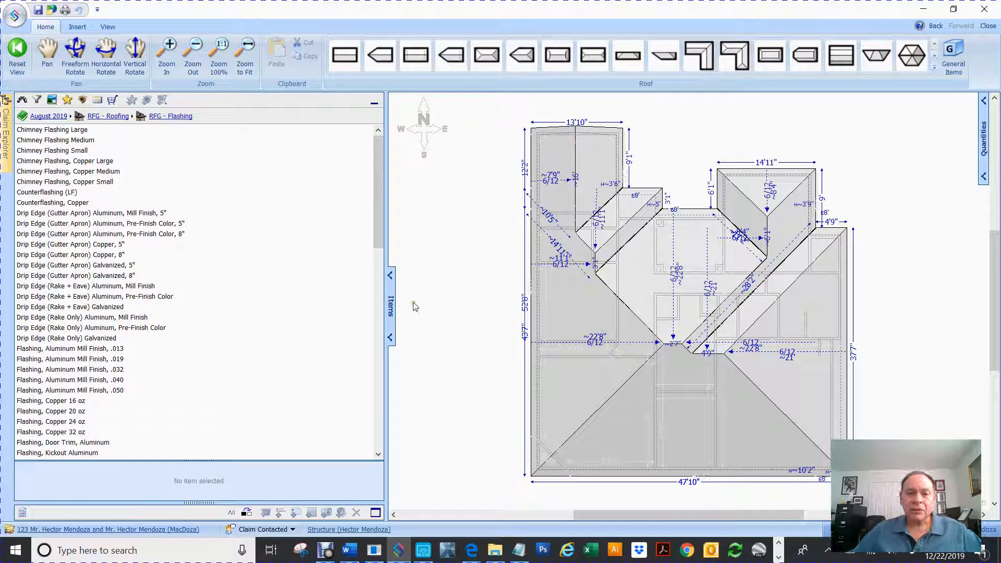
- Browse the database by picture to the Roof image's roofing categories and open RFG - Shingles
{"action": "left_click", "coordinate": [51, 101]}
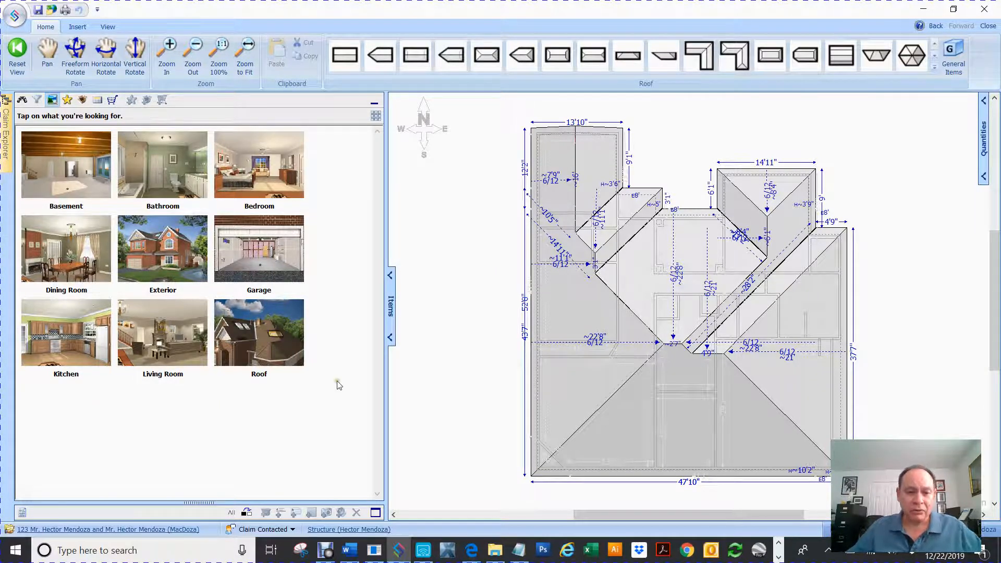
{"action": "left_click", "coordinate": [273, 343]}
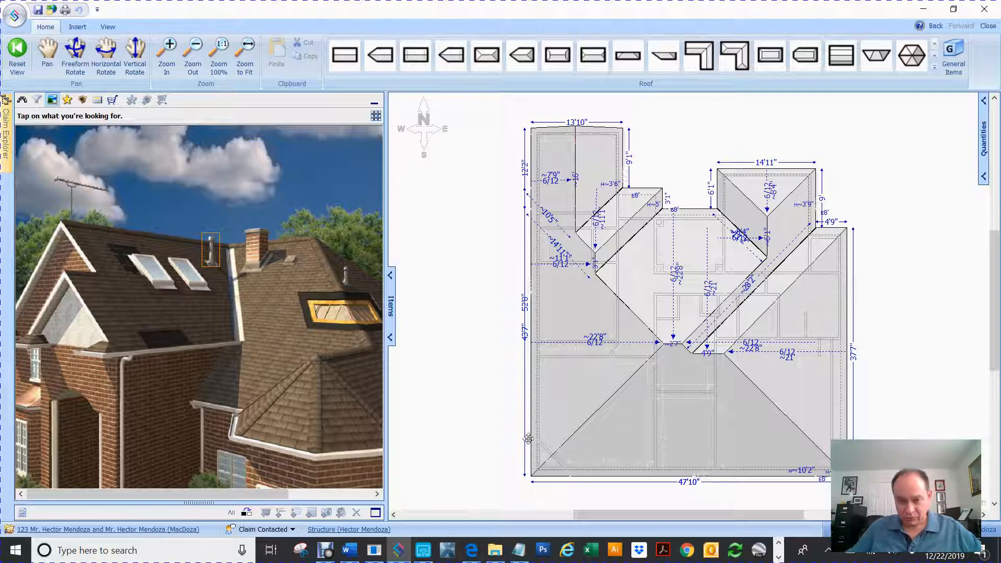
{"action": "left_click", "coordinate": [303, 325]}
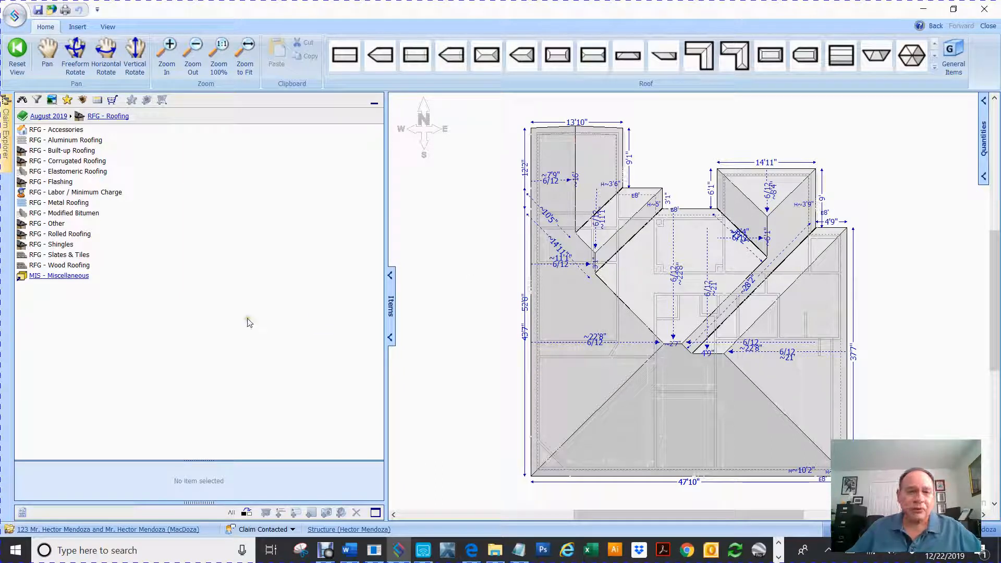
{"action": "left_click", "coordinate": [58, 245]}
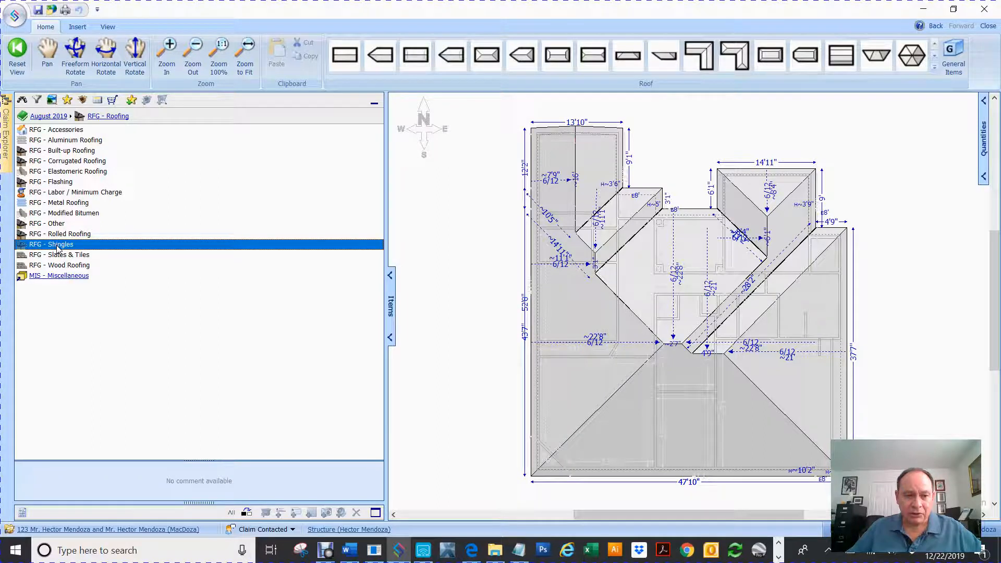
{"action": "double_click", "coordinate": [58, 245]}
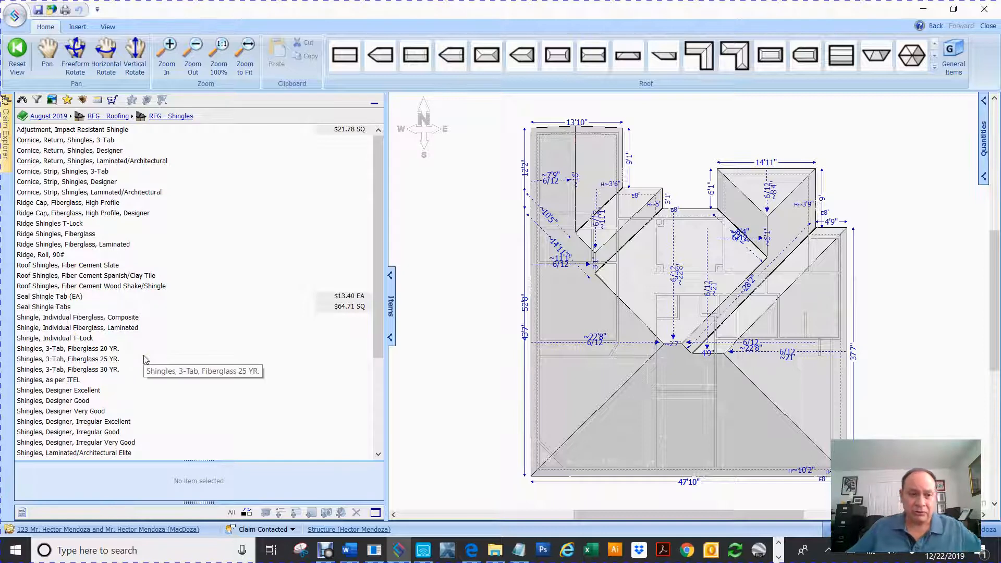
- Expand Shingles, Designer, Irregular Good and Shingles, Laminated/Architectural Good in the shingles list to show their available actions
{"action": "scroll", "coordinate": [146, 360], "scroll_direction": "down", "scroll_amount": 4}
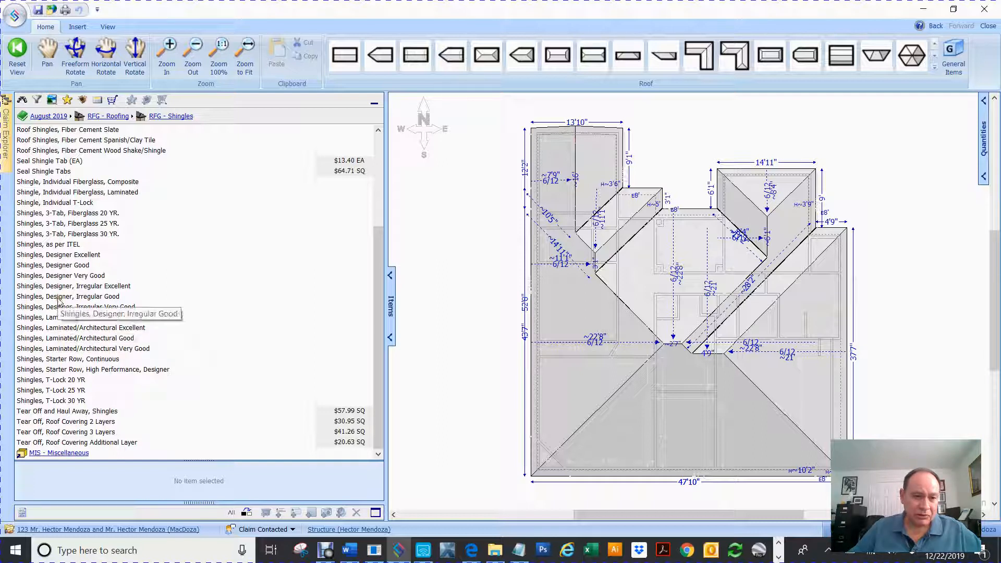
{"action": "left_click", "coordinate": [51, 297]}
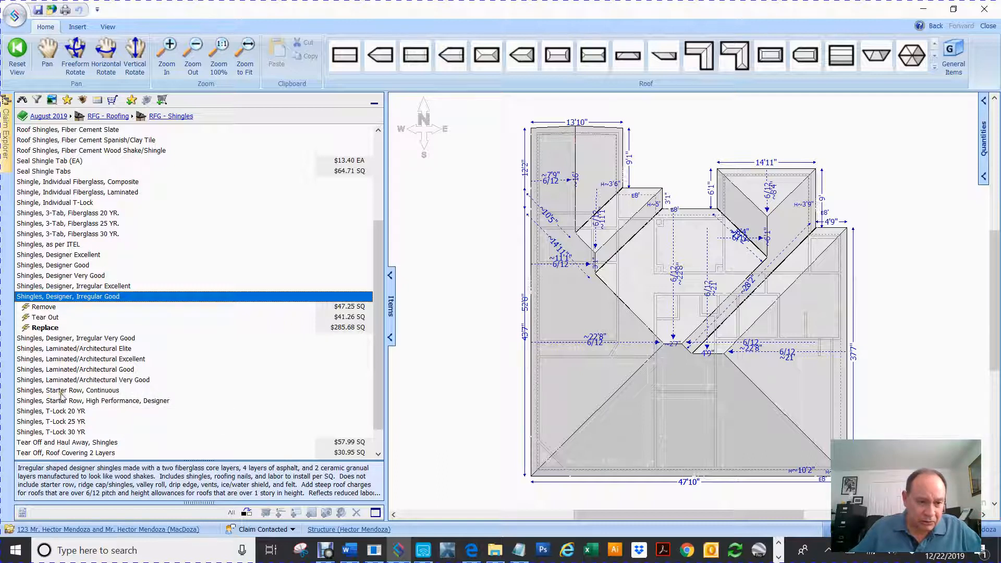
{"action": "left_click", "coordinate": [52, 370]}
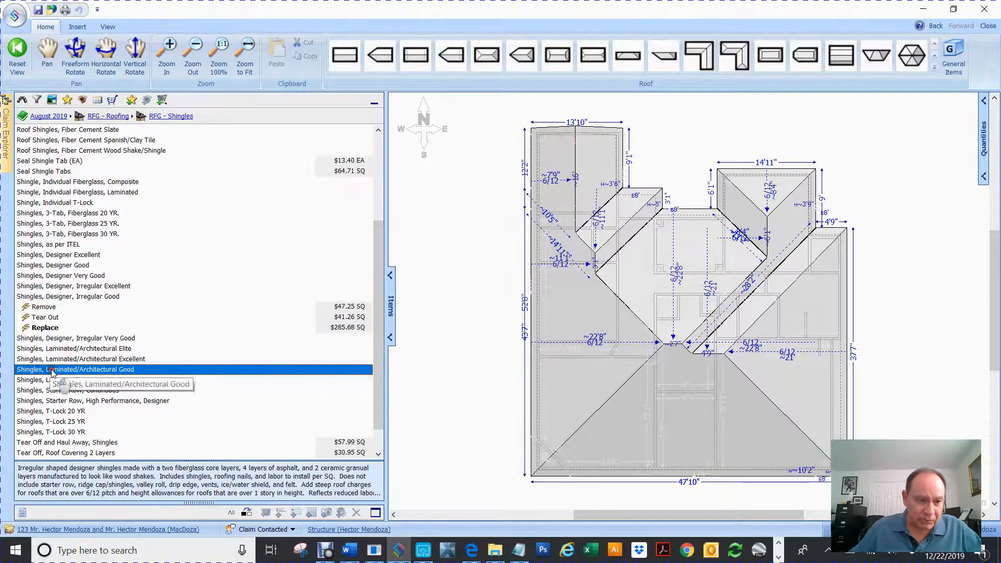
{"action": "left_click", "coordinate": [50, 297]}
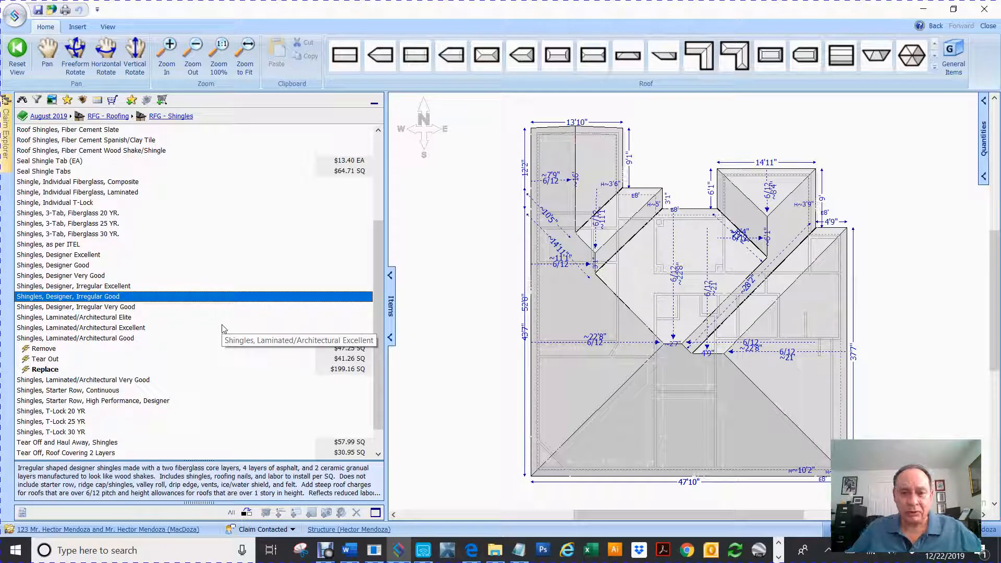
- Apply the Remove and Replace actions of Shingles, Laminated/Architectural Good together to the entire roof plan
{"action": "left_click", "coordinate": [44, 348]}
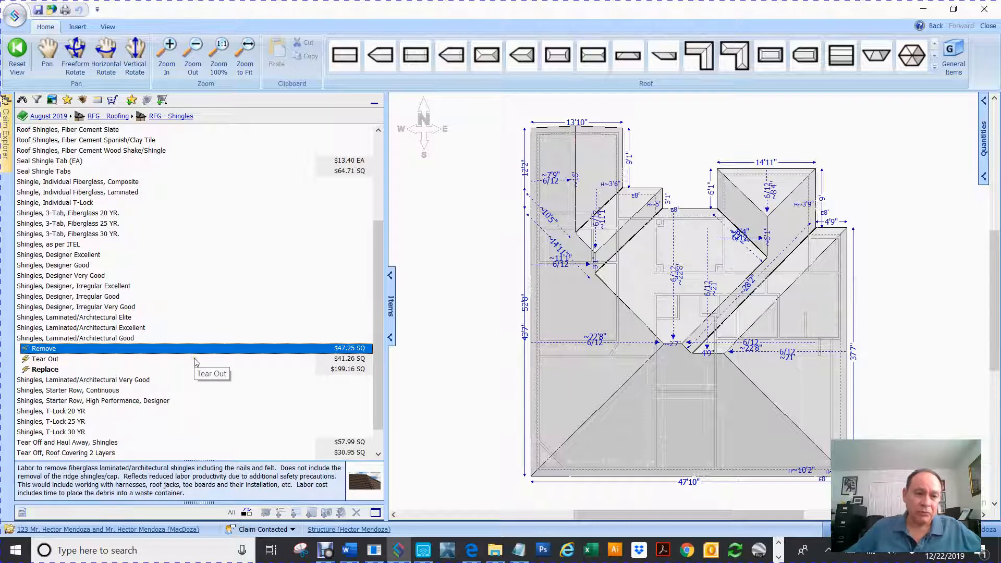
{"action": "left_click", "coordinate": [28, 370], "text": "ctrl"}
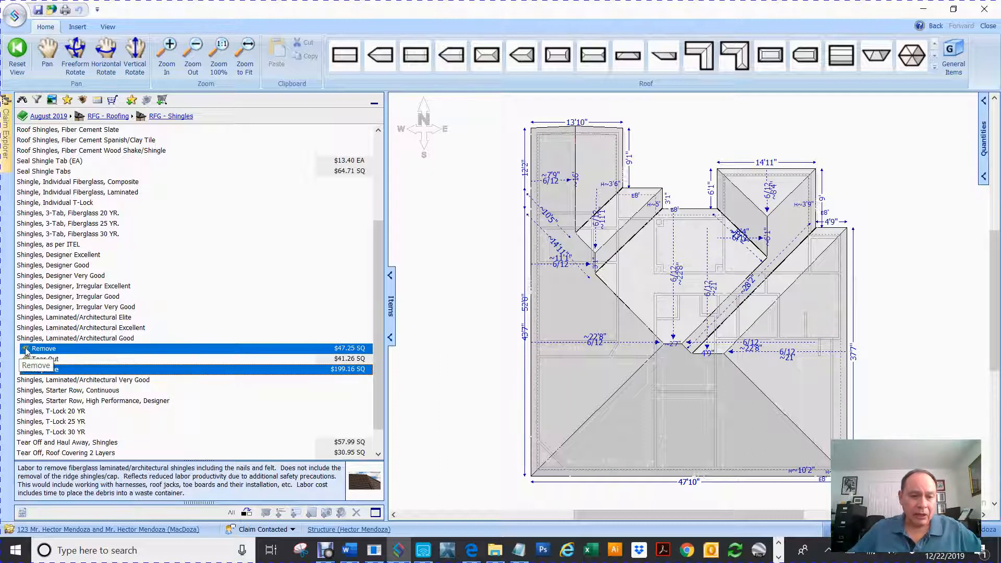
{"action": "mouse_move", "coordinate": [25, 351]}
{"action": "left_mouse_down"}
{"action": "mouse_move", "coordinate": [189, 357]}
{"action": "mouse_move", "coordinate": [490, 289]}
{"action": "mouse_move", "coordinate": [452, 257]}
{"action": "left_mouse_up"}
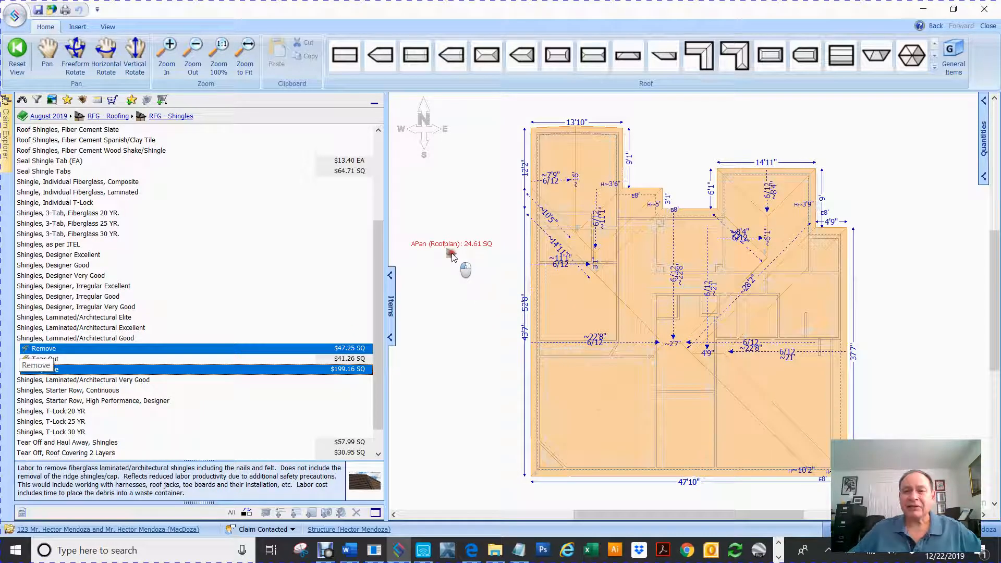
{"action": "left_click_drag", "start_coordinate": [453, 256], "coordinate": [453, 257]}
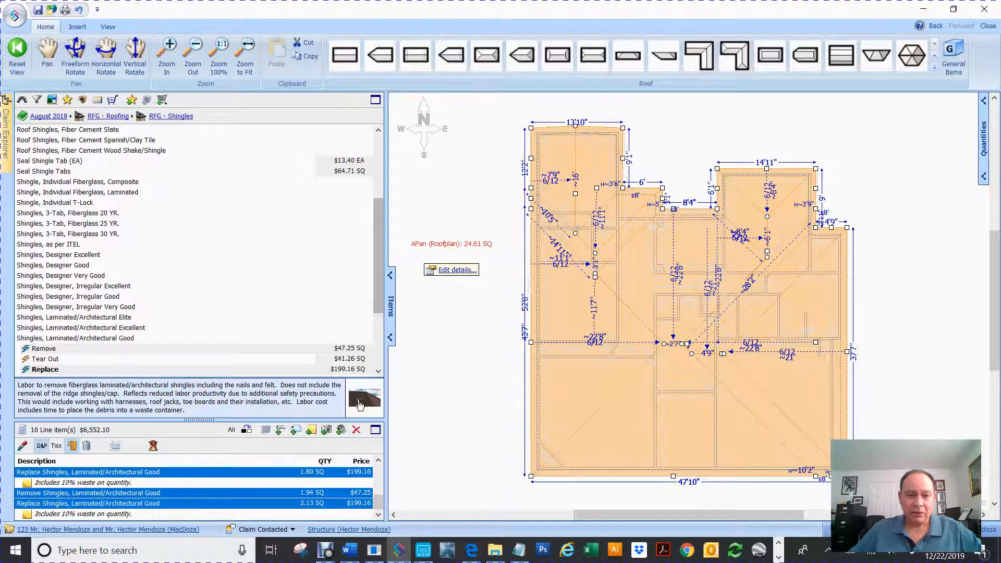
- Enlarge the line item list and check the shingle items attached to the individual roof sections in the diagram
{"action": "left_click_drag", "start_coordinate": [198, 420], "coordinate": [198, 321]}
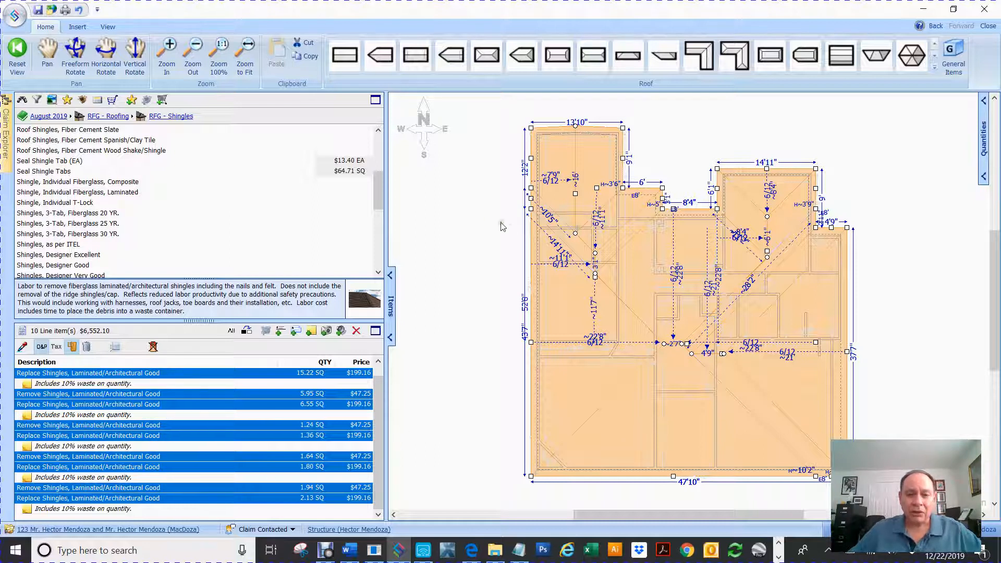
{"action": "left_click", "coordinate": [476, 217]}
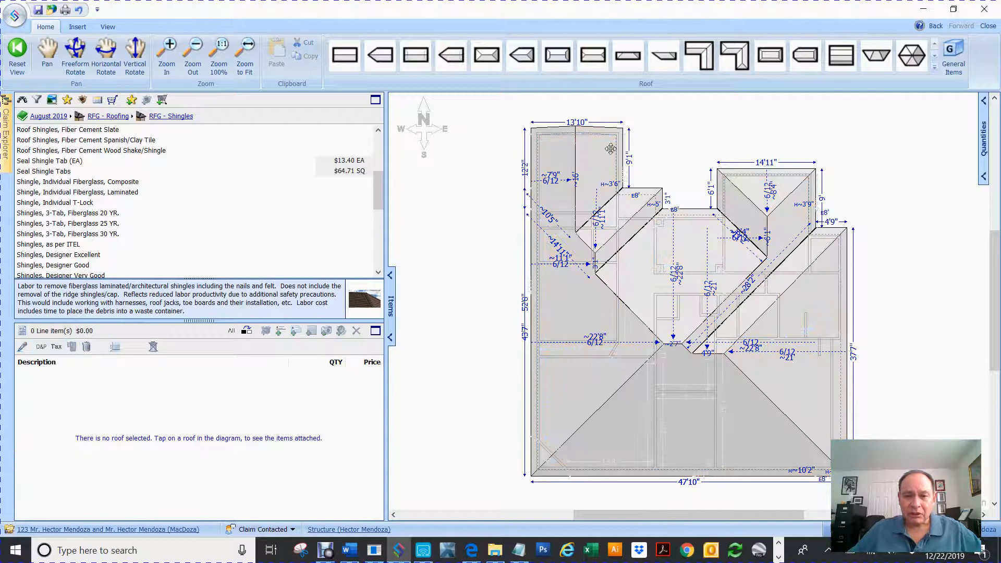
{"action": "left_click", "coordinate": [593, 151]}
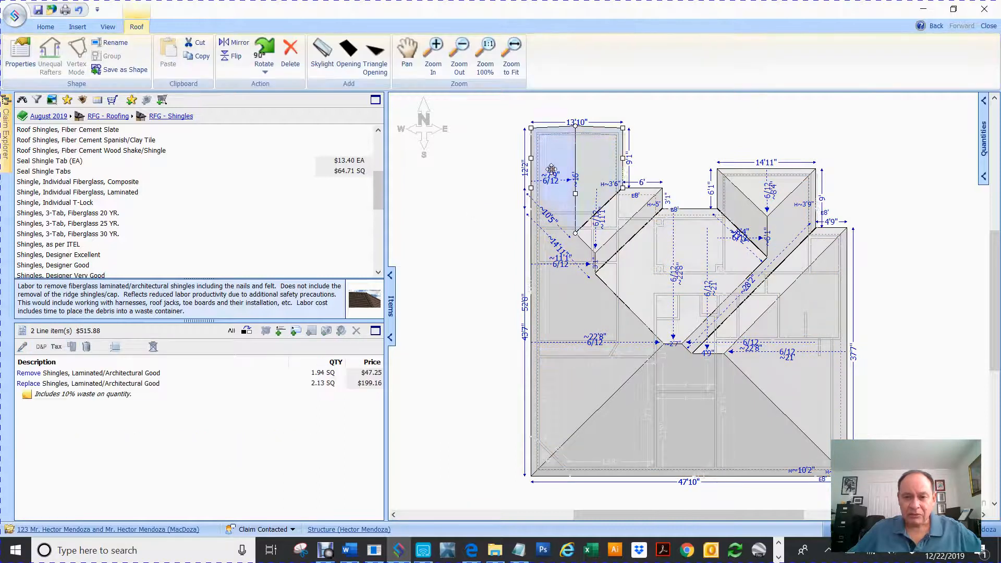
{"action": "left_click", "coordinate": [645, 286]}
{"action": "left_click", "coordinate": [616, 240]}
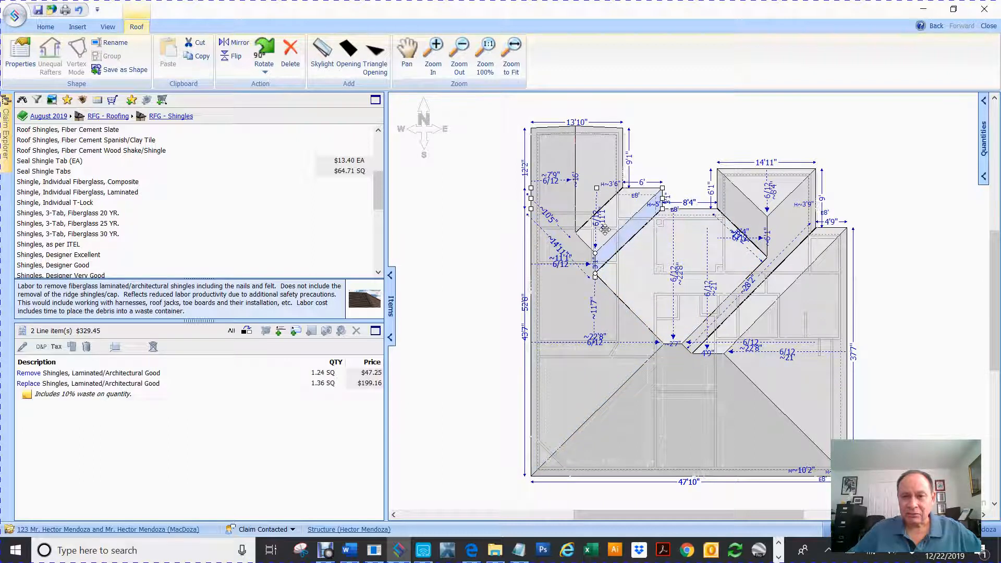
{"action": "left_click", "coordinate": [699, 146]}
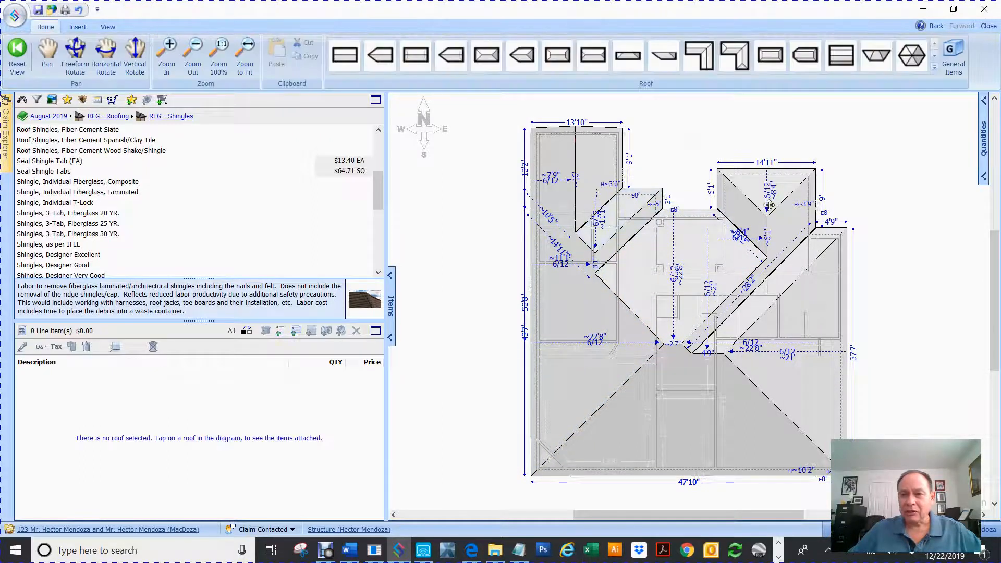
{"action": "left_click", "coordinate": [773, 227]}
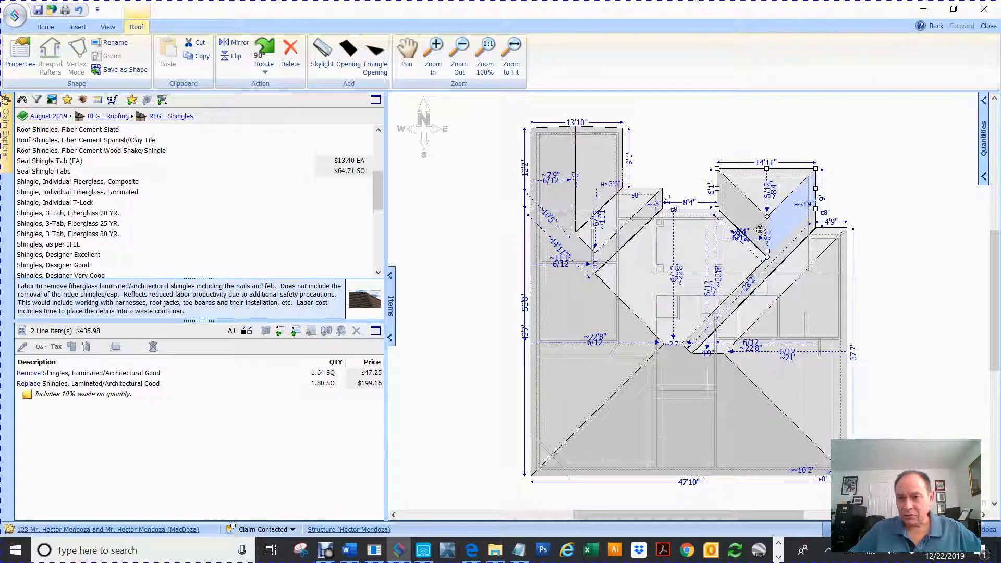
{"action": "left_click_drag", "start_coordinate": [757, 216], "coordinate": [798, 145]}
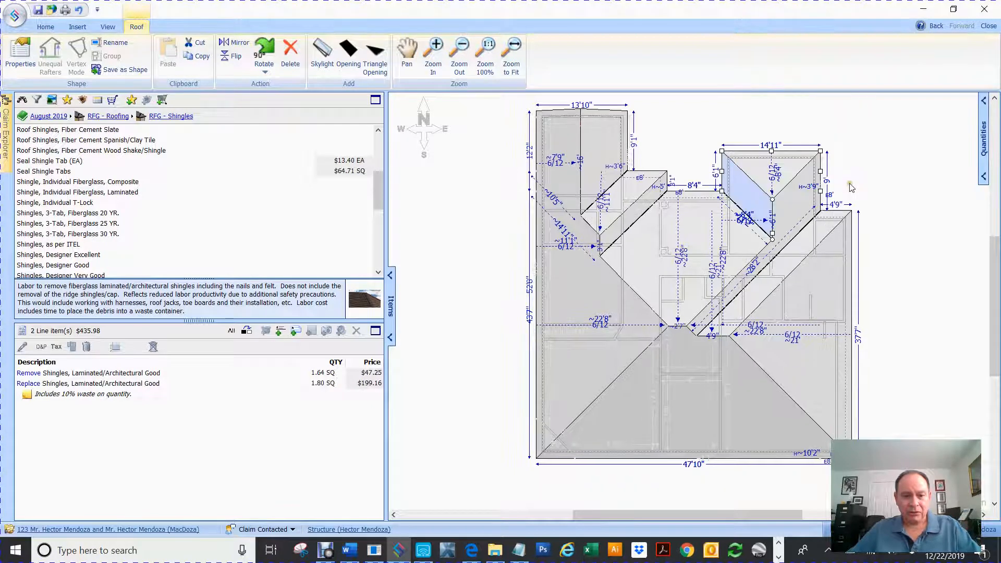
{"action": "left_click", "coordinate": [863, 127]}
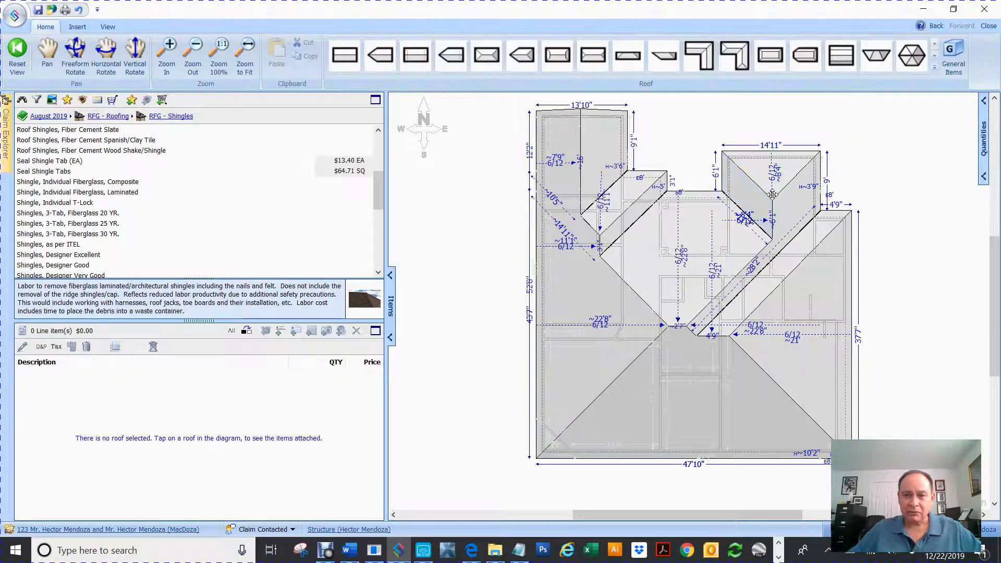
{"action": "left_click", "coordinate": [748, 192]}
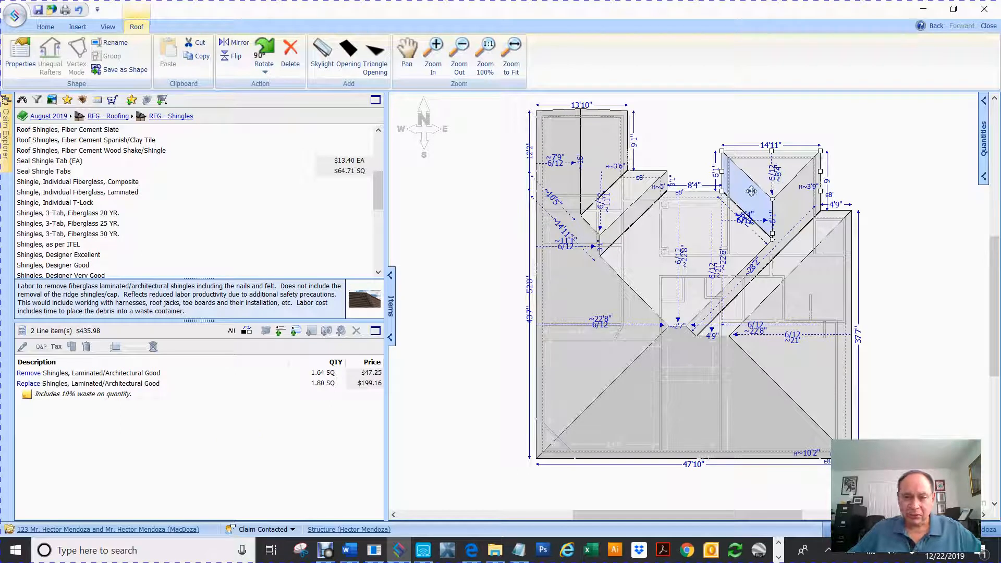
- Select the two neighbouring roof sections and the whole roof plan to check their attached shingle line items, and clear the selection
{"action": "left_click_drag", "start_coordinate": [790, 204], "coordinate": [817, 118]}
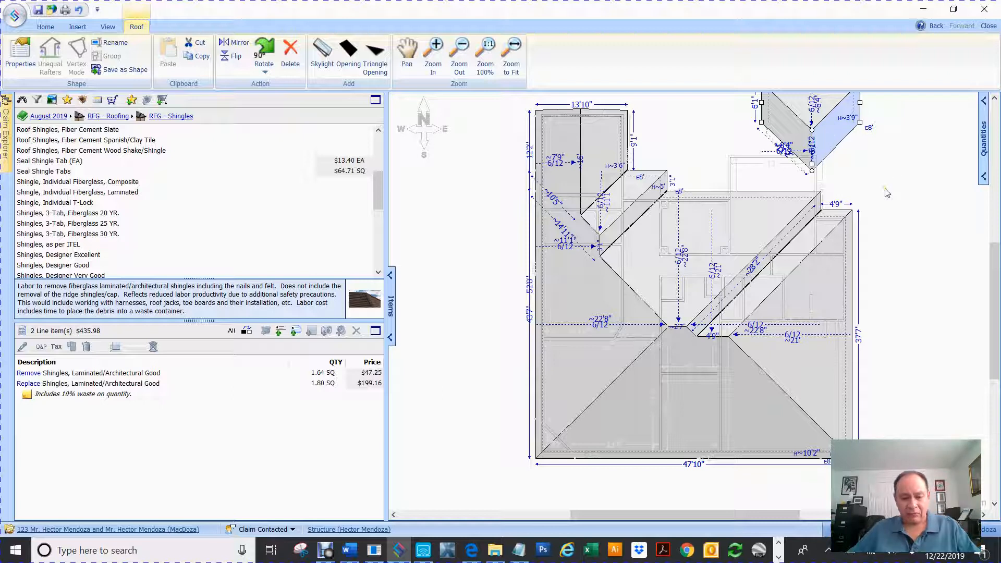
{"action": "key", "text": "ctrl+z"}
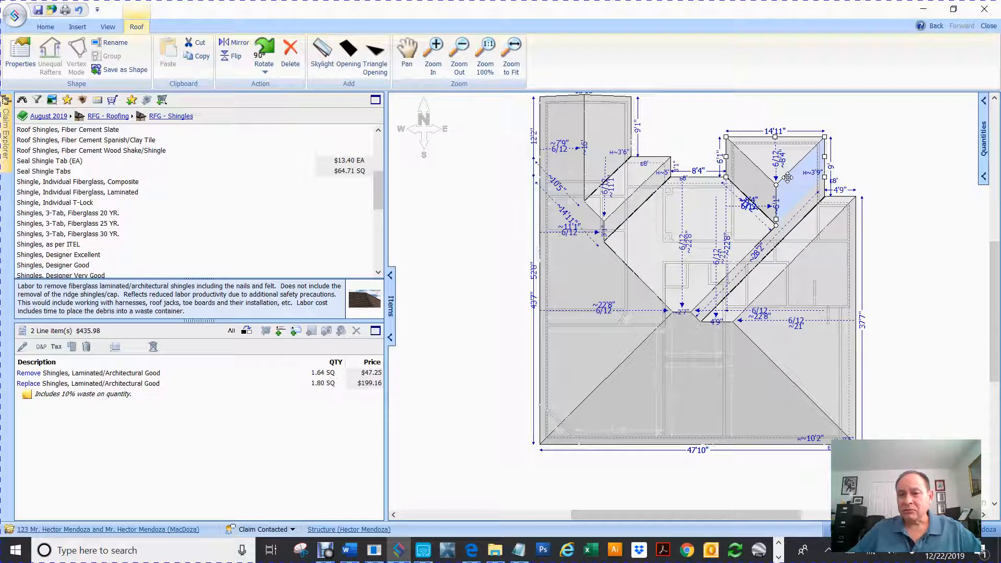
{"action": "left_click", "coordinate": [789, 311]}
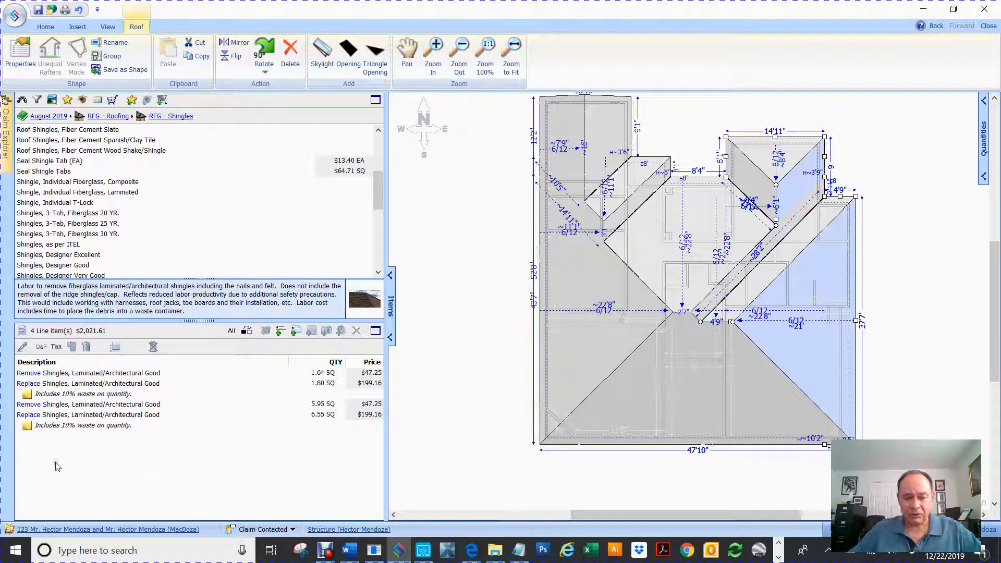
{"action": "scroll", "coordinate": [432, 332], "scroll_direction": "up", "scroll_amount": 3}
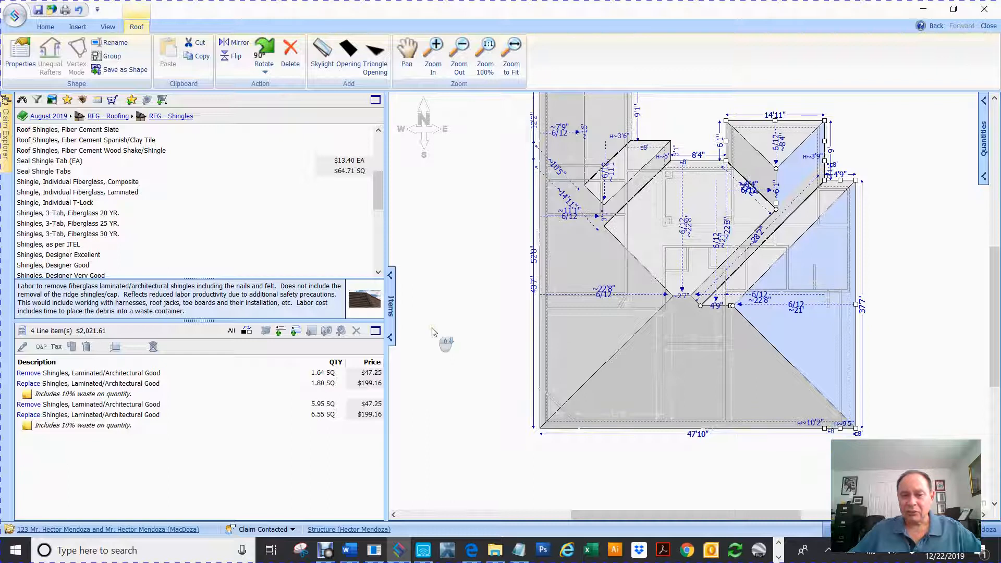
{"action": "scroll", "coordinate": [433, 332], "scroll_direction": "up", "scroll_amount": 1}
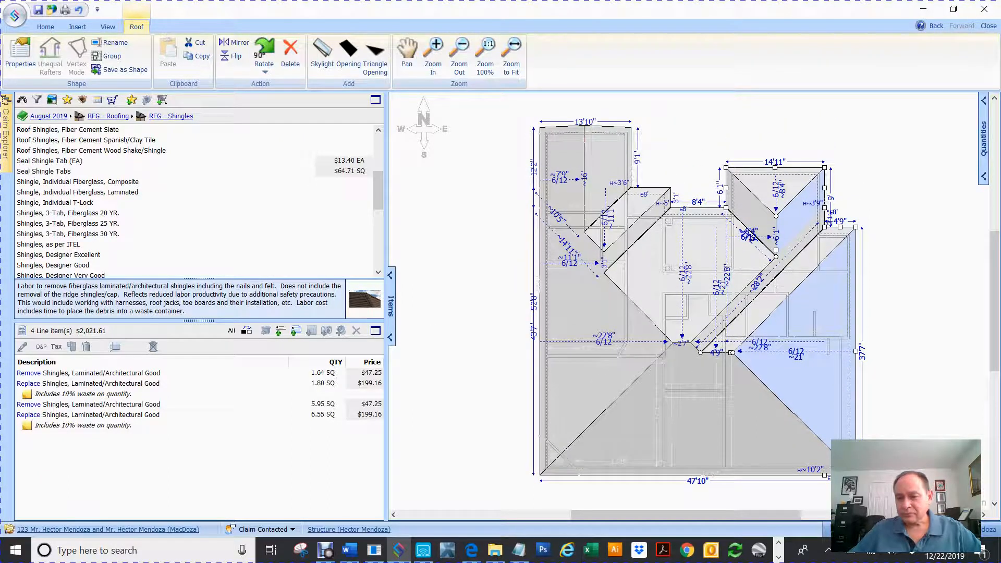
{"action": "left_click_drag", "start_coordinate": [893, 493], "coordinate": [465, 102]}
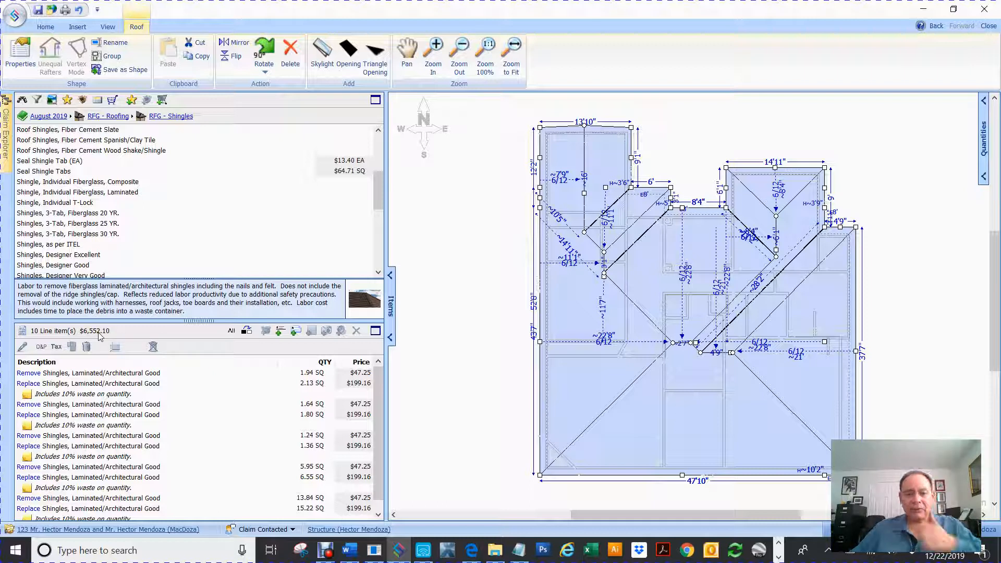
{"action": "left_click", "coordinate": [475, 259]}
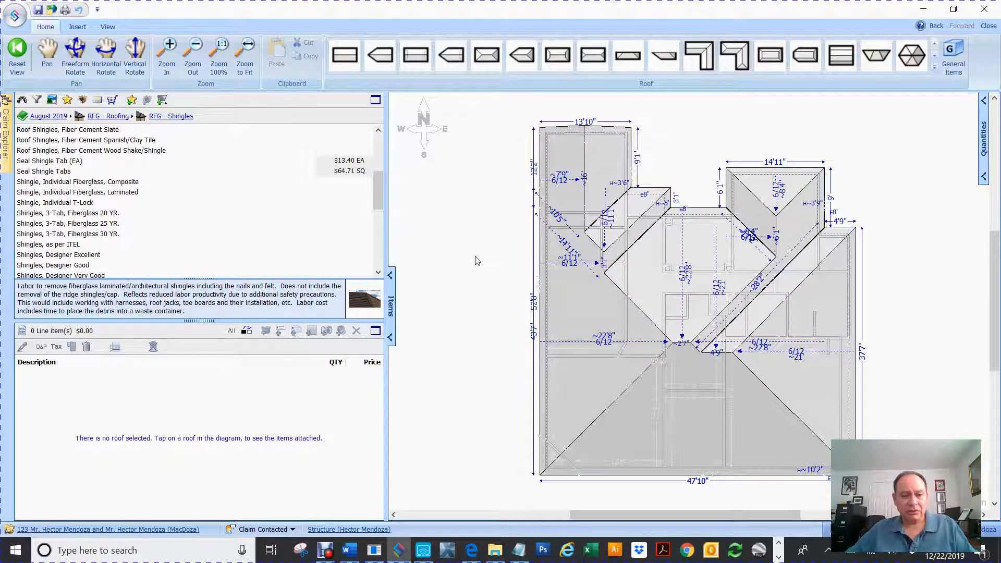
- Select the entire roof plan, remove all its attached shingle line items and clear the selection without changing any dimension
{"action": "left_click_drag", "start_coordinate": [513, 112], "coordinate": [969, 558]}
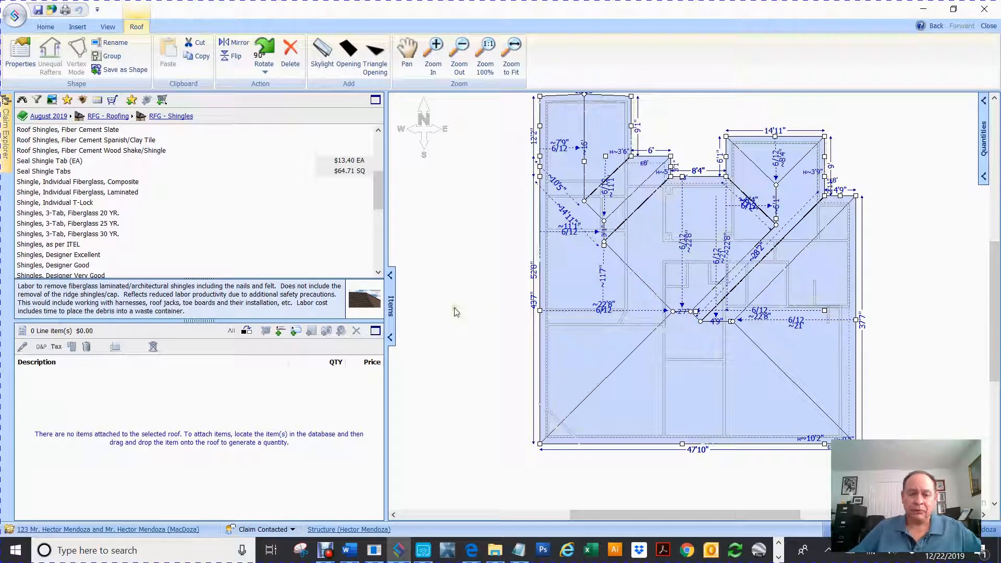
{"action": "scroll", "coordinate": [633, 238], "scroll_direction": "up", "scroll_amount": 1}
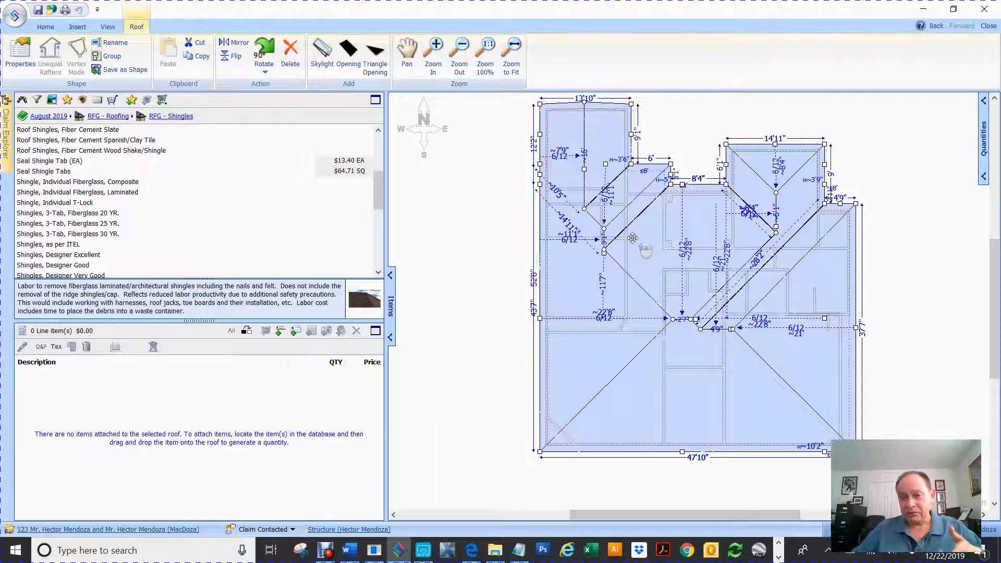
{"action": "scroll", "coordinate": [632, 238], "scroll_direction": "up", "scroll_amount": 1}
{"action": "left_click", "coordinate": [523, 243]}
{"action": "left_click", "coordinate": [564, 157]}
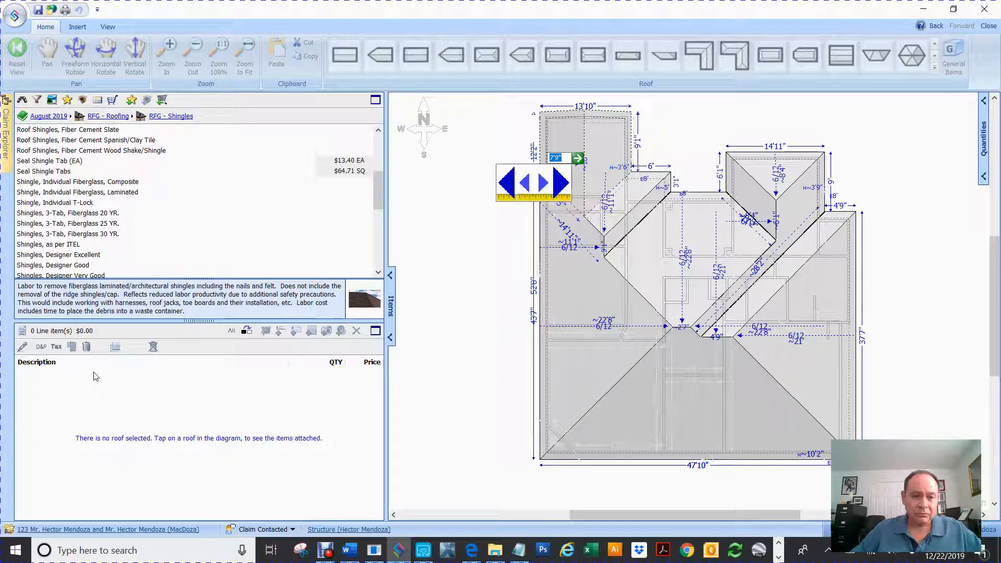
{"action": "left_click", "coordinate": [454, 263]}
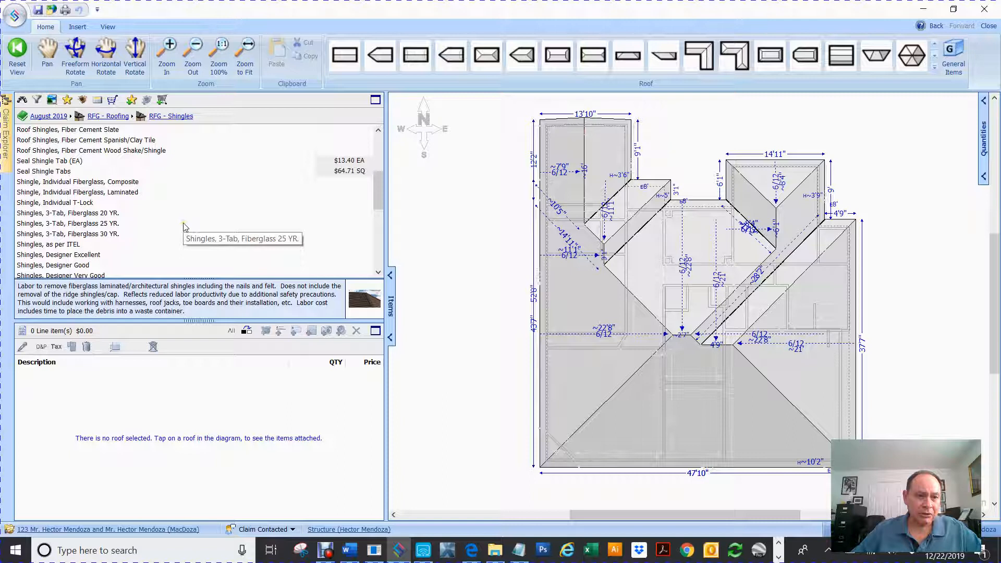
- Select the Remove and Replace actions of Shingles, Laminated/Architectural Good and preview their quantities on the individual west and east roof slopes
{"action": "scroll", "coordinate": [183, 226], "scroll_direction": "down", "scroll_amount": 4}
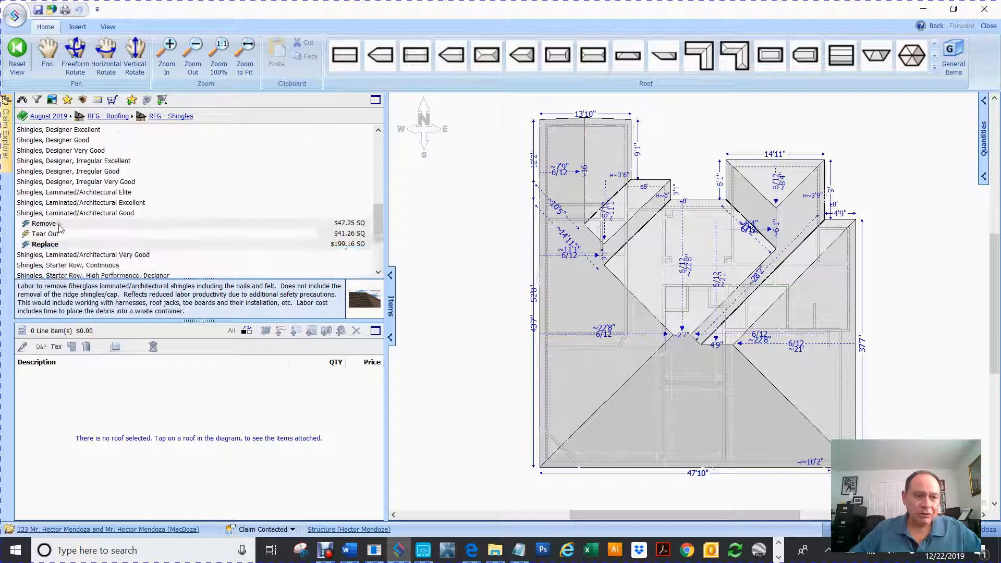
{"action": "left_click", "coordinate": [27, 225]}
{"action": "left_click_drag", "start_coordinate": [27, 226], "coordinate": [567, 149]}
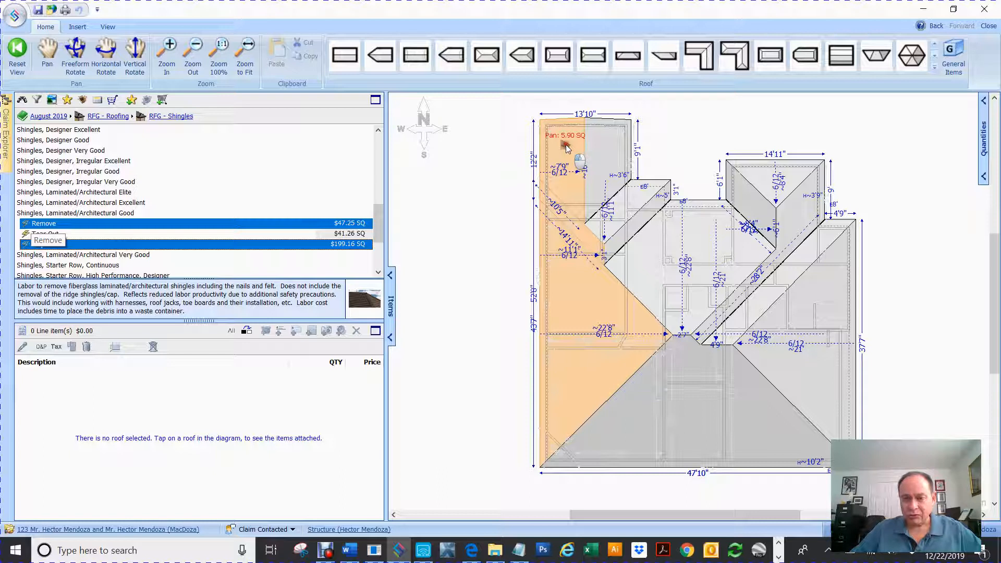
{"action": "left_click_drag", "start_coordinate": [568, 148], "coordinate": [829, 328]}
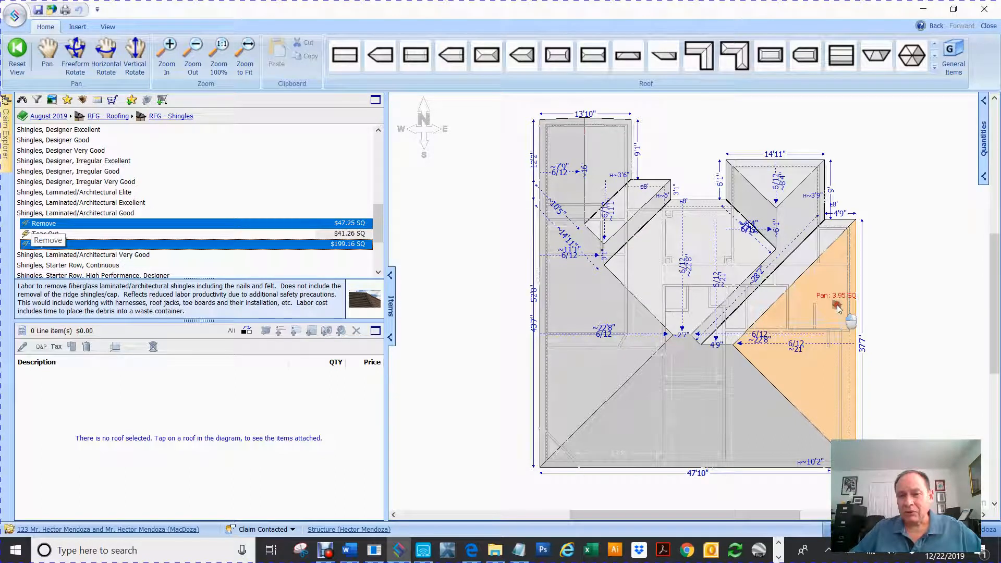
- Preview the selected shingle actions on the slopes facing east, south and west using the compass, and return them to the item list unapplied
{"action": "left_click_drag", "start_coordinate": [837, 307], "coordinate": [447, 133]}
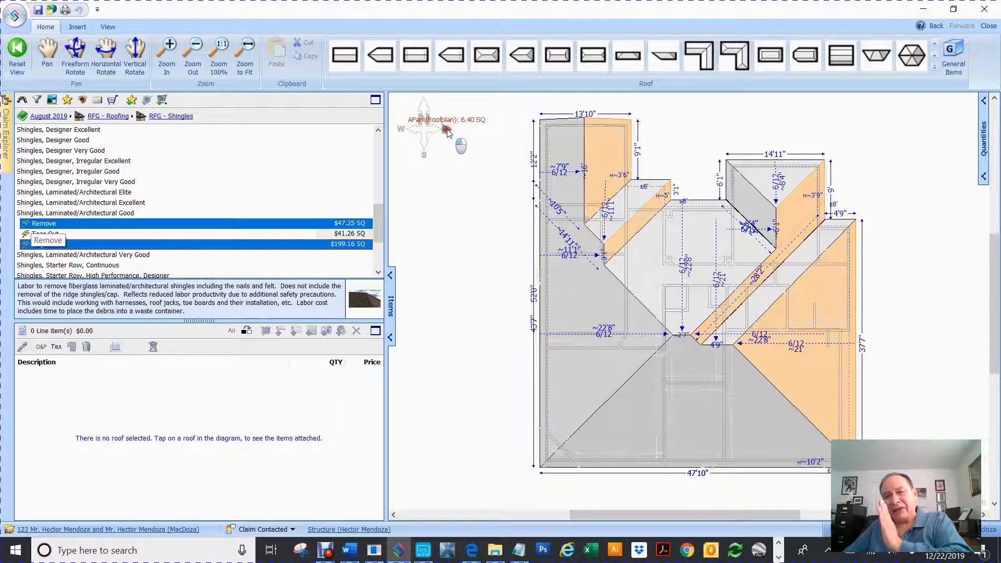
{"action": "left_click_drag", "start_coordinate": [447, 132], "coordinate": [425, 160]}
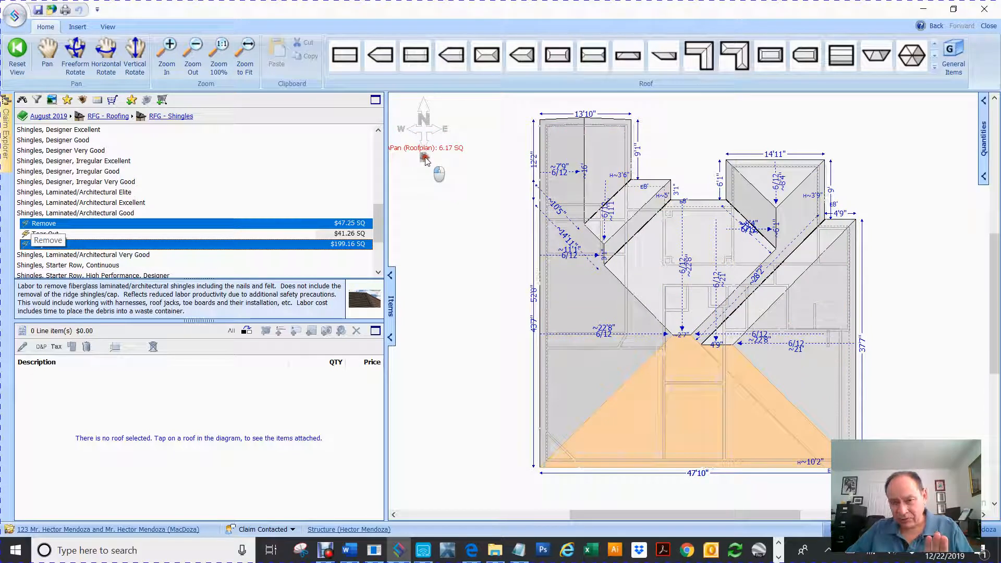
{"action": "left_click_drag", "start_coordinate": [425, 160], "coordinate": [401, 135]}
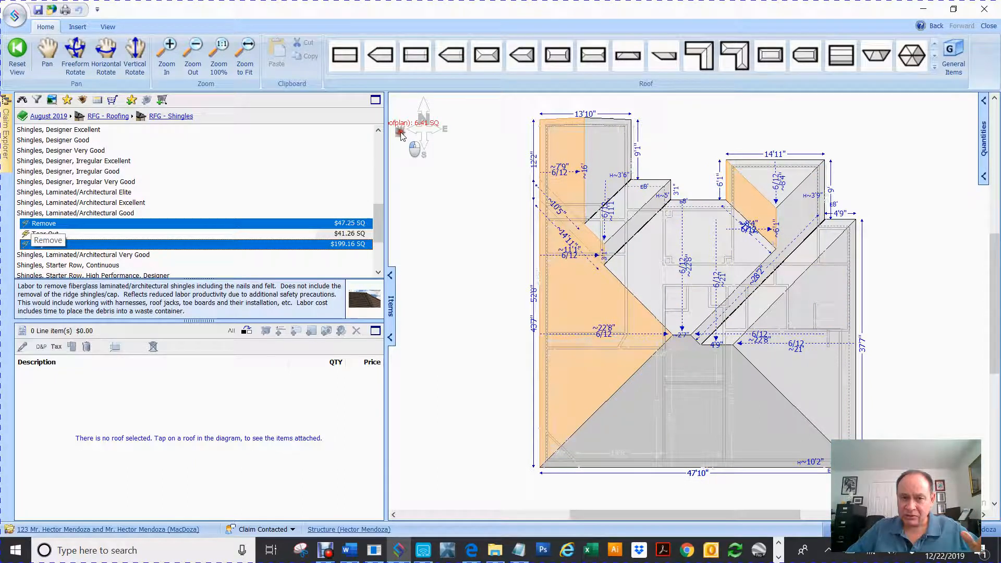
{"action": "left_click_drag", "start_coordinate": [401, 135], "coordinate": [237, 234]}
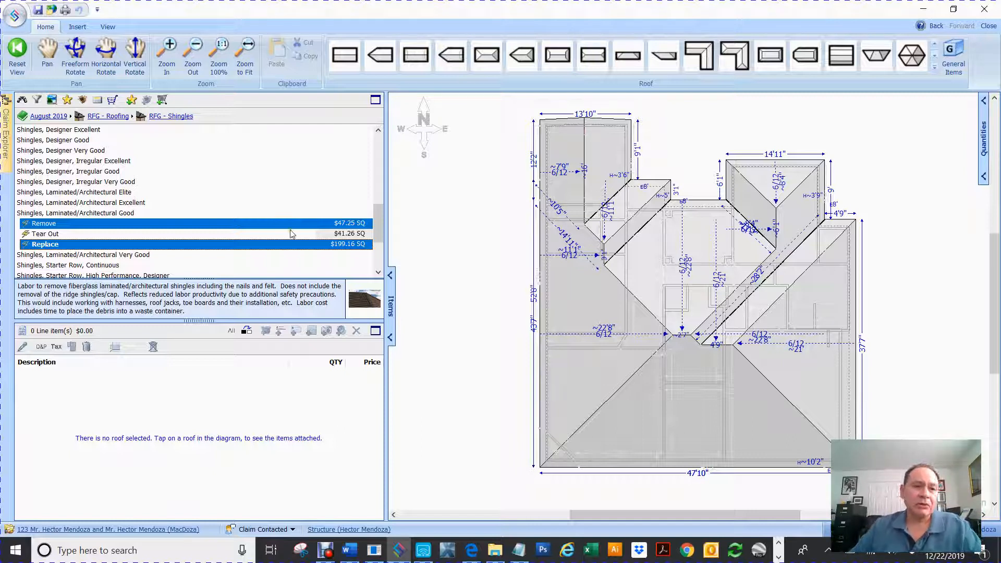
- Open the Floorplan diagram of the claim in place of the roof plan
{"action": "left_click", "coordinate": [52, 100]}
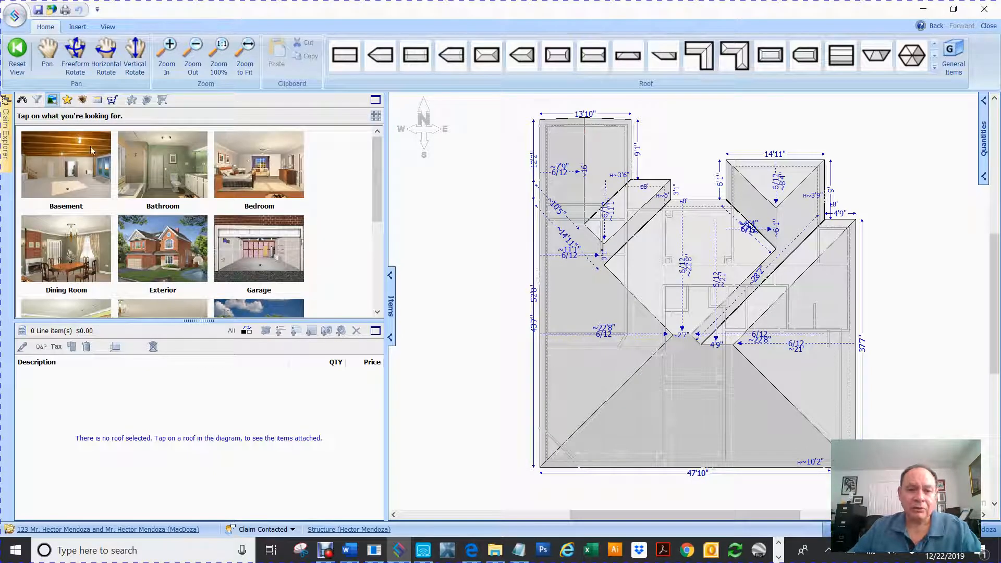
{"action": "mouse_move", "coordinate": [6, 136]}
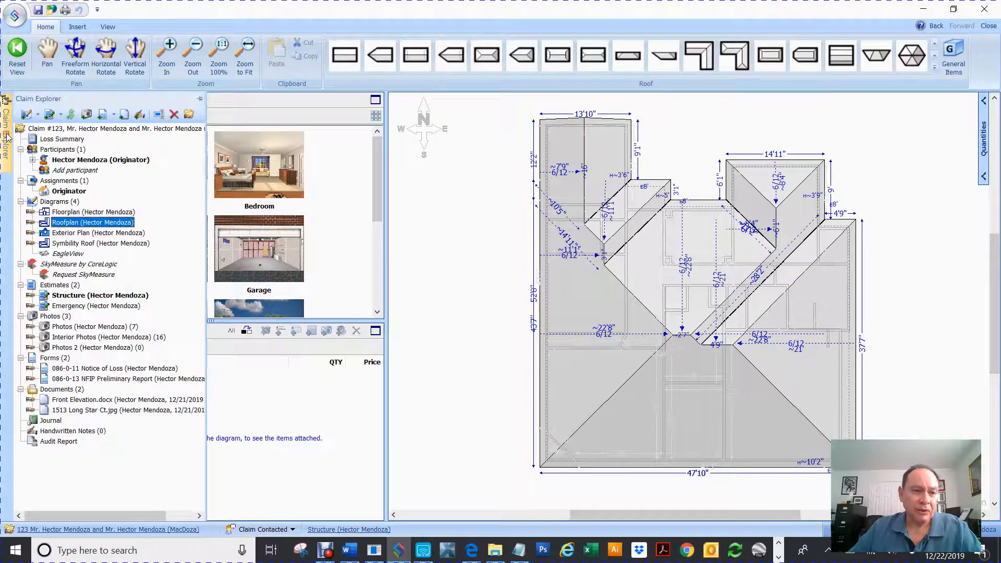
{"action": "left_click", "coordinate": [75, 213]}
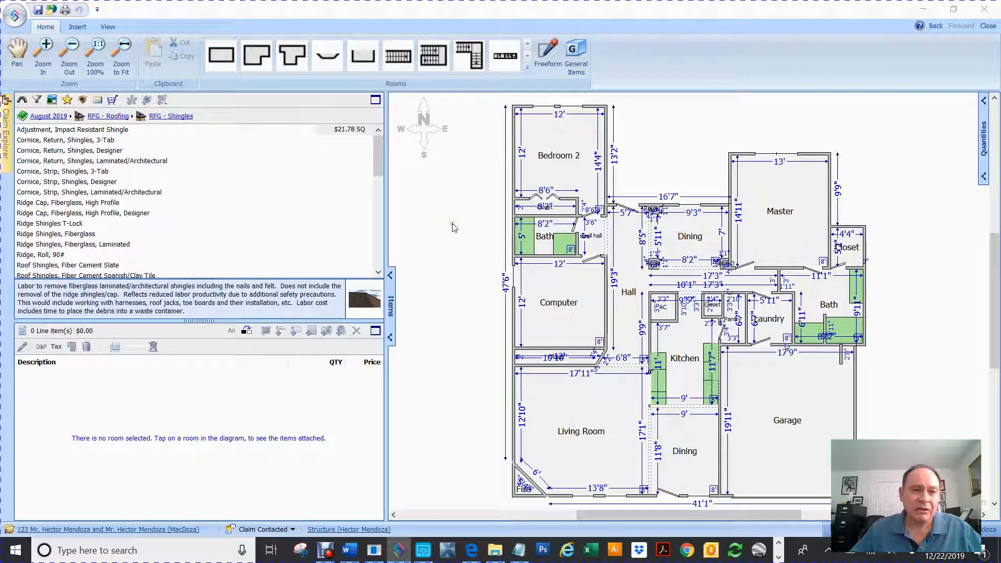
- Return to the top level of the August 2019 database and look through the full list of item categories
{"action": "left_click", "coordinate": [23, 117]}
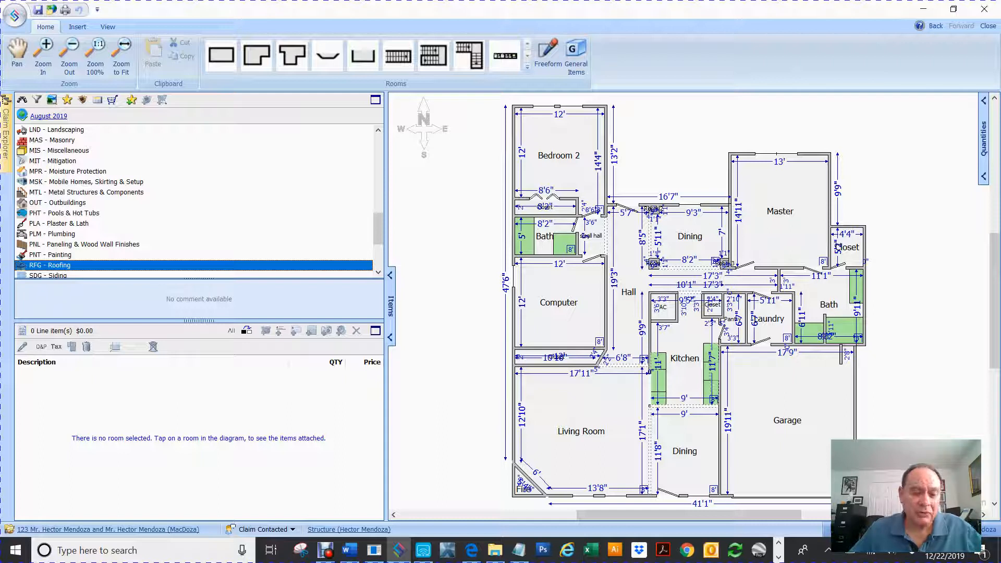
{"action": "scroll", "coordinate": [138, 177], "scroll_direction": "down", "scroll_amount": 3}
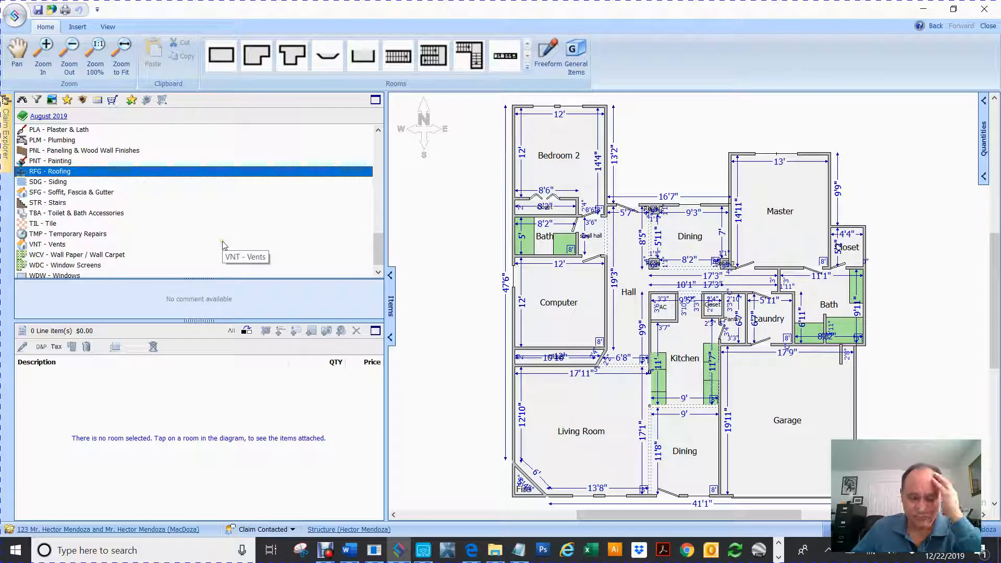
{"action": "scroll", "coordinate": [223, 246], "scroll_direction": "down", "scroll_amount": 1}
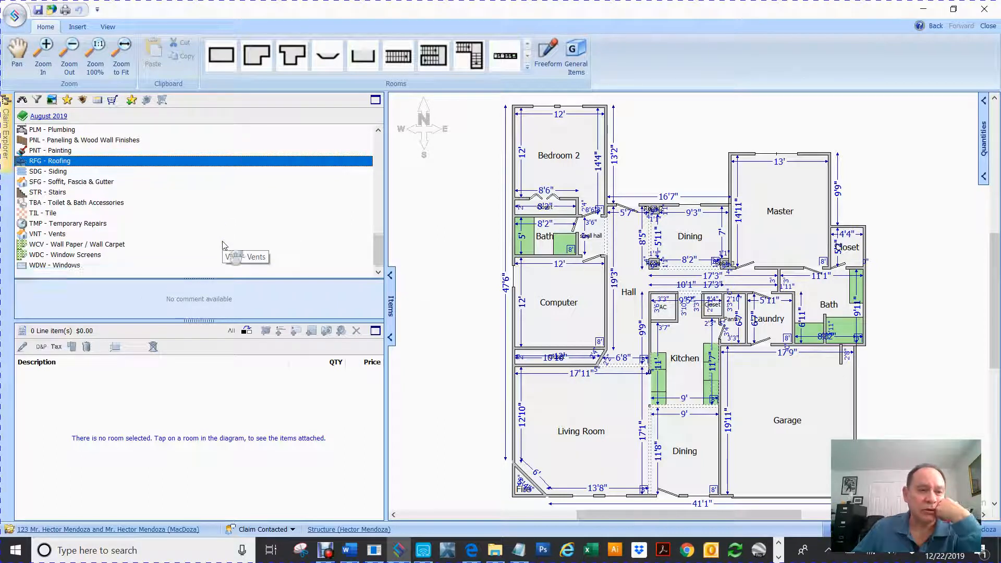
{"action": "scroll", "coordinate": [223, 245], "scroll_direction": "up", "scroll_amount": 5}
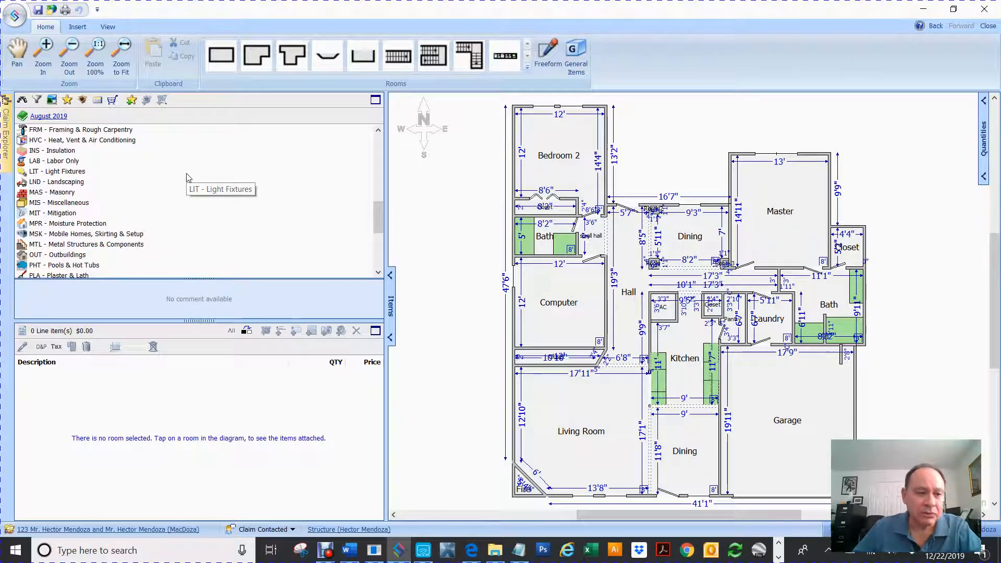
{"action": "scroll", "coordinate": [187, 177], "scroll_direction": "down", "scroll_amount": 3}
{"action": "scroll", "coordinate": [187, 177], "scroll_direction": "down", "scroll_amount": 2}
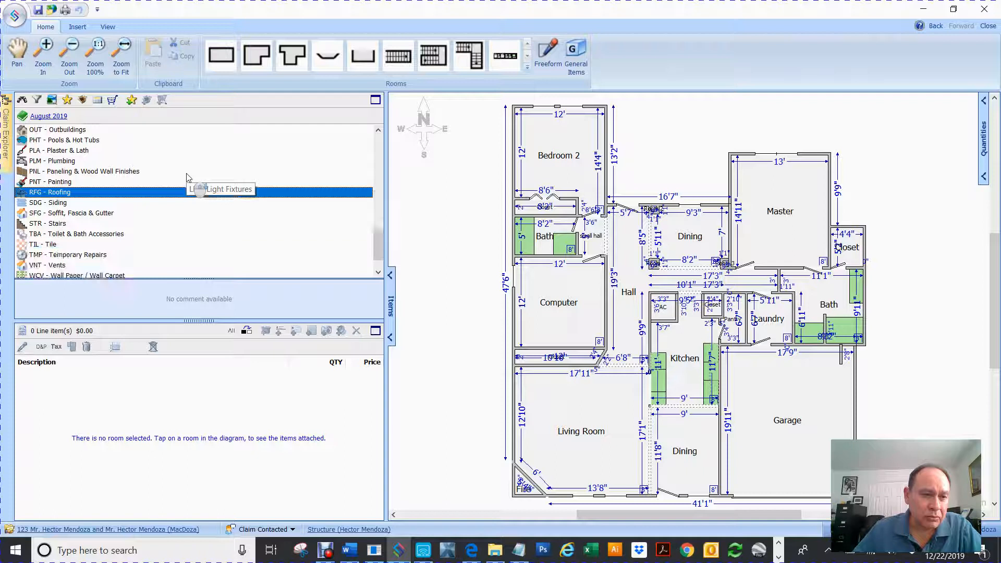
{"action": "scroll", "coordinate": [187, 177], "scroll_direction": "up", "scroll_amount": 7}
{"action": "scroll", "coordinate": [187, 177], "scroll_direction": "up", "scroll_amount": 2}
{"action": "scroll", "coordinate": [186, 177], "scroll_direction": "up", "scroll_amount": 1}
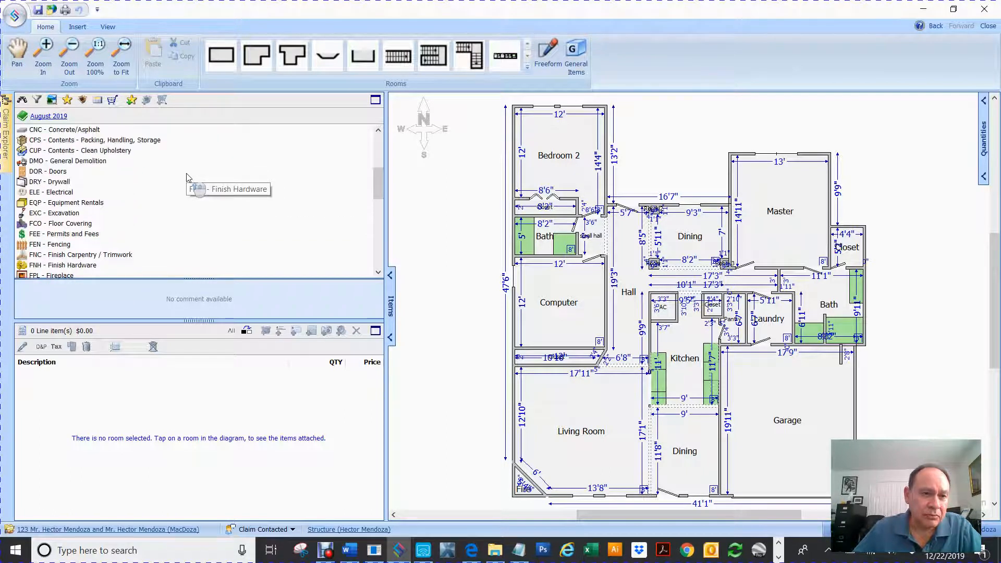
- Browse the database by picture to the Bathroom image's sink and open PLM - Plumbing / PLM - Sinks
{"action": "left_click", "coordinate": [53, 100]}
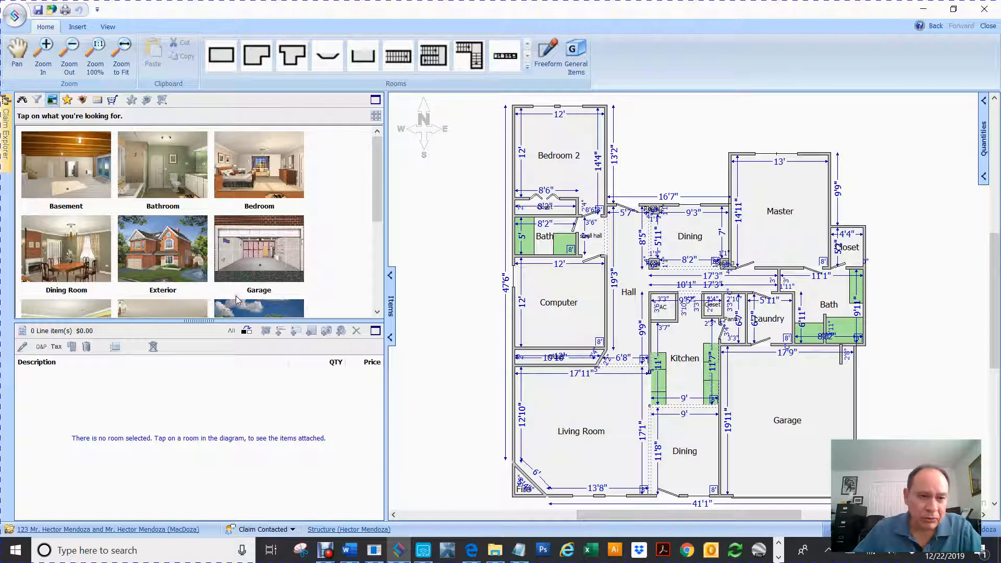
{"action": "left_click", "coordinate": [179, 177]}
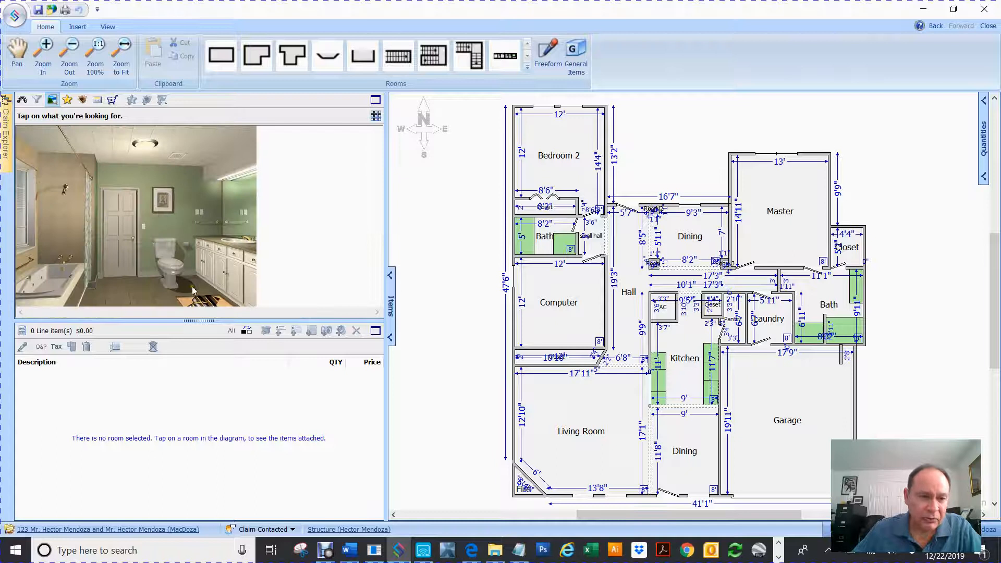
{"action": "left_click", "coordinate": [248, 240]}
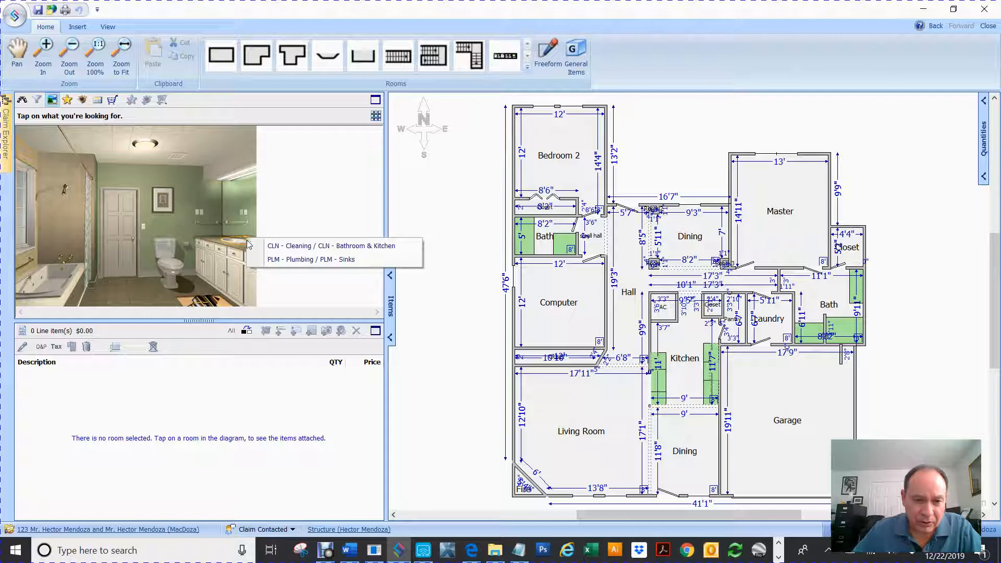
{"action": "left_click", "coordinate": [300, 264]}
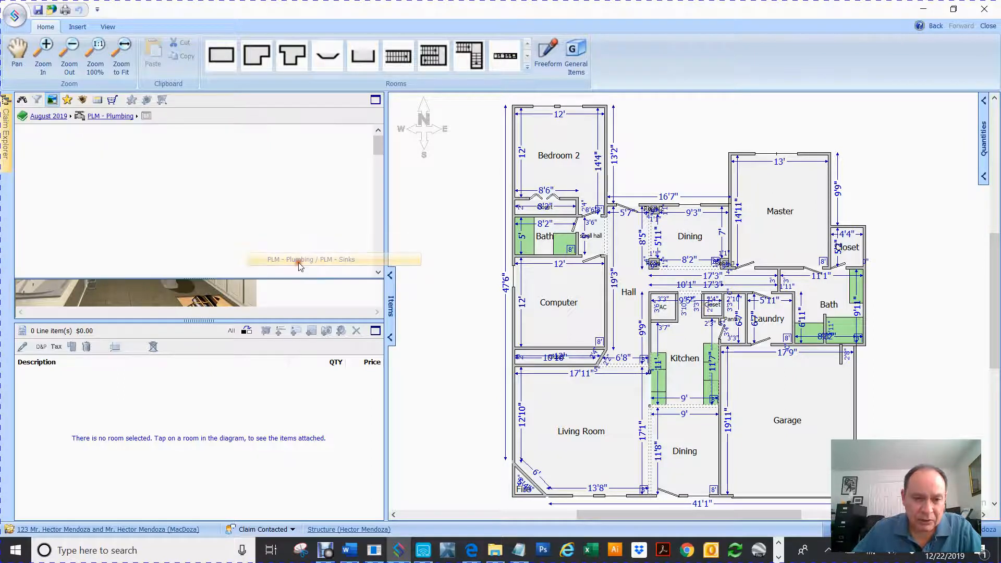
- Look through the PLM - Sinks items and apply Remove Appliances, Laundry Sink to the Bath next to the Laundry room
{"action": "scroll", "coordinate": [138, 191], "scroll_direction": "down", "scroll_amount": 4}
{"action": "scroll", "coordinate": [139, 191], "scroll_direction": "down", "scroll_amount": 8}
{"action": "scroll", "coordinate": [138, 191], "scroll_direction": "down", "scroll_amount": 6}
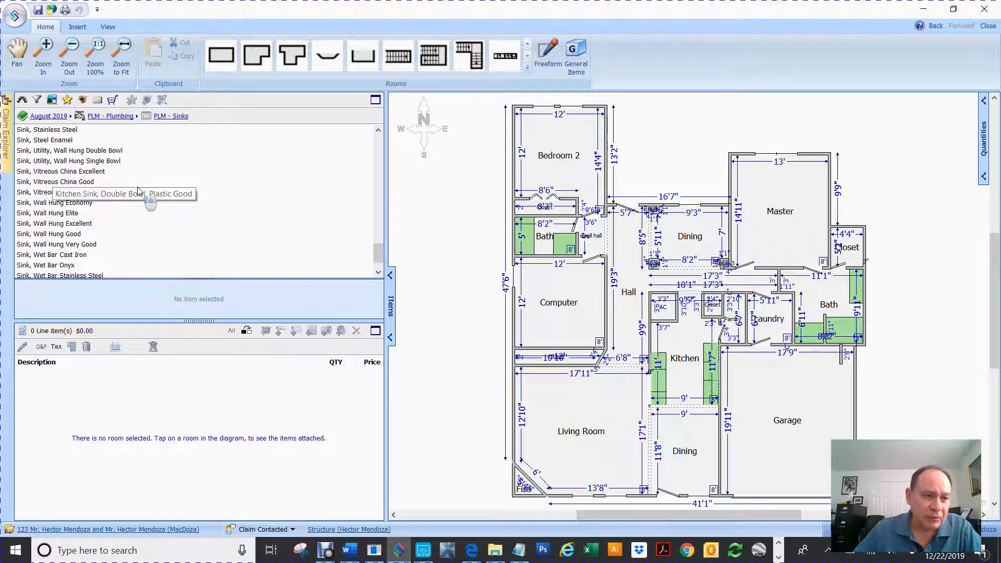
{"action": "scroll", "coordinate": [138, 190], "scroll_direction": "up", "scroll_amount": 3}
{"action": "scroll", "coordinate": [138, 190], "scroll_direction": "up", "scroll_amount": 10}
{"action": "scroll", "coordinate": [138, 191], "scroll_direction": "up", "scroll_amount": 6}
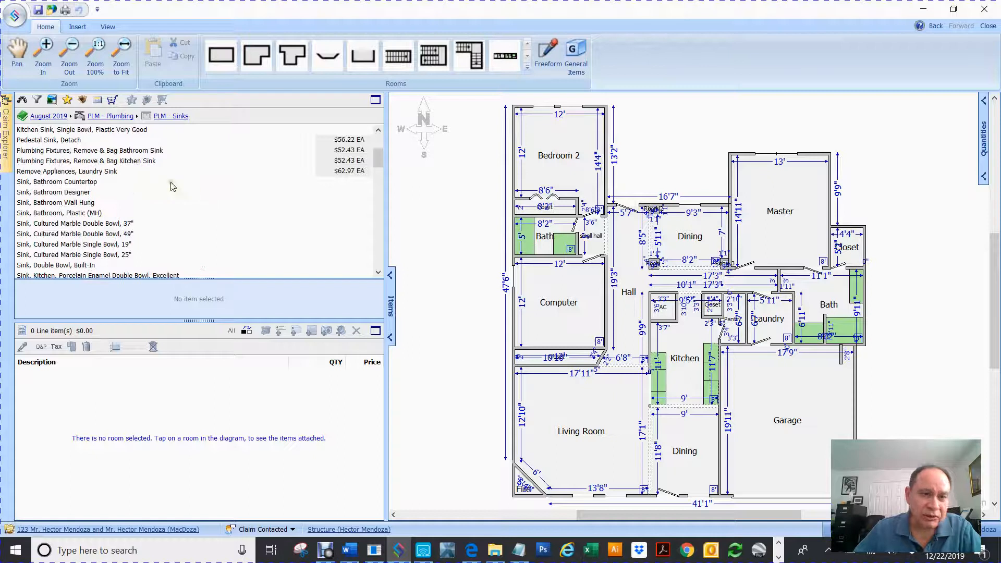
{"action": "left_click", "coordinate": [68, 175]}
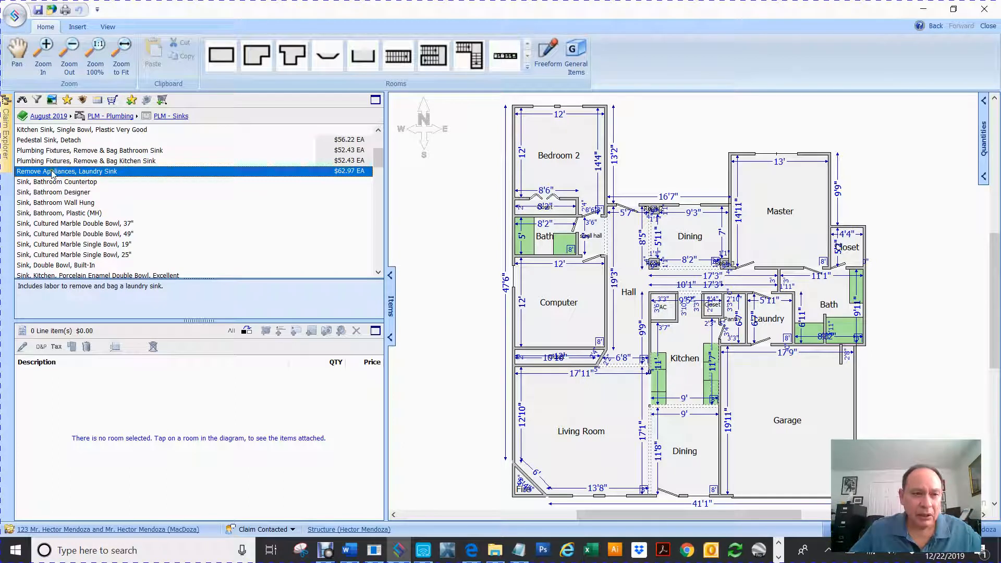
{"action": "left_click_drag", "start_coordinate": [51, 175], "coordinate": [552, 299]}
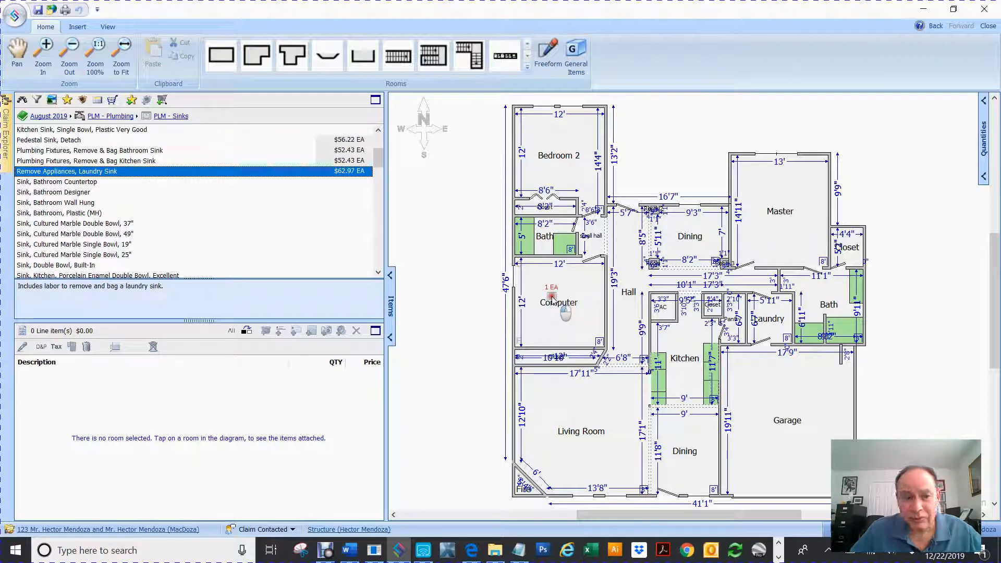
{"action": "left_click_drag", "start_coordinate": [553, 299], "coordinate": [817, 298]}
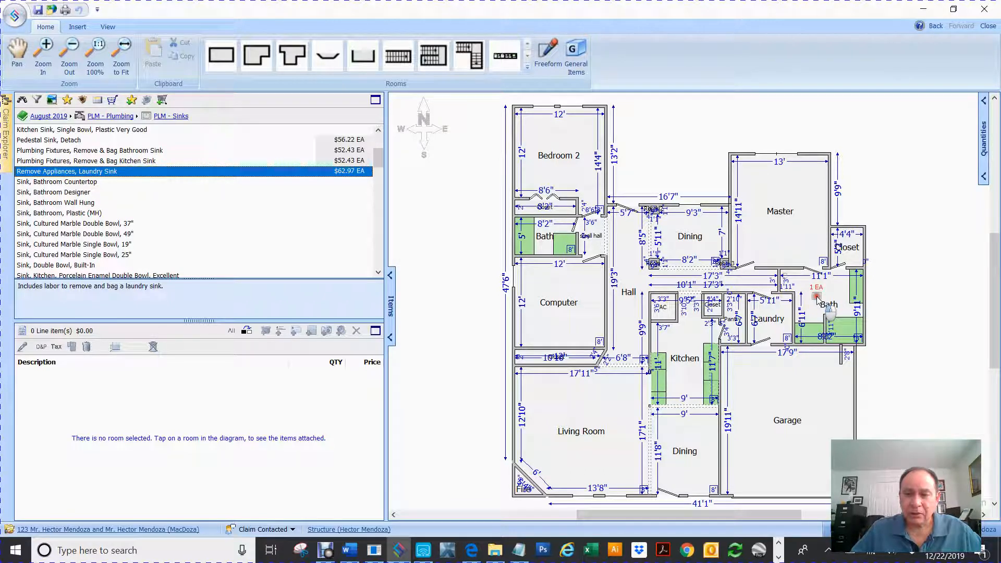
{"action": "left_click_drag", "start_coordinate": [817, 298], "coordinate": [815, 298]}
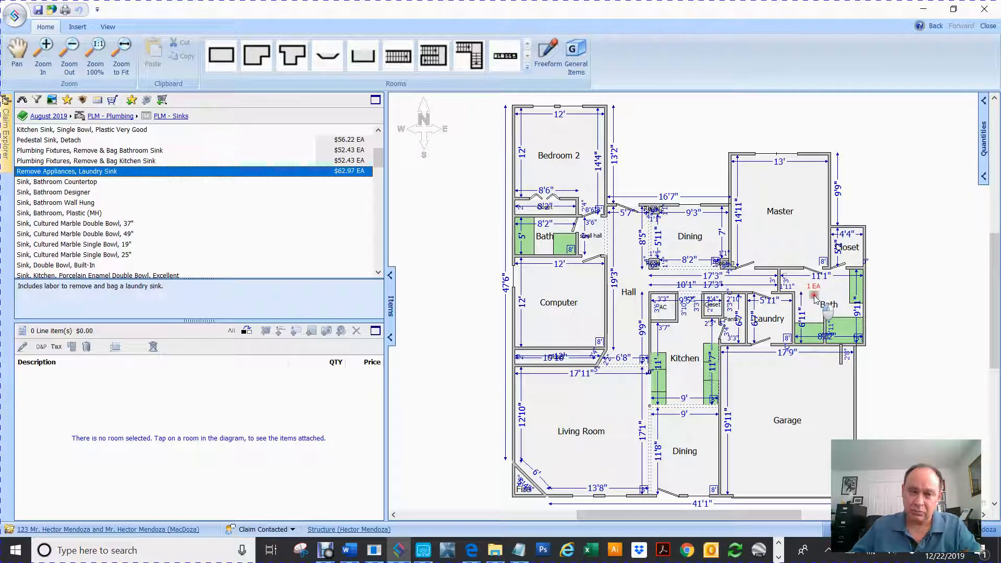
{"action": "left_click_drag", "start_coordinate": [816, 298], "coordinate": [819, 293]}
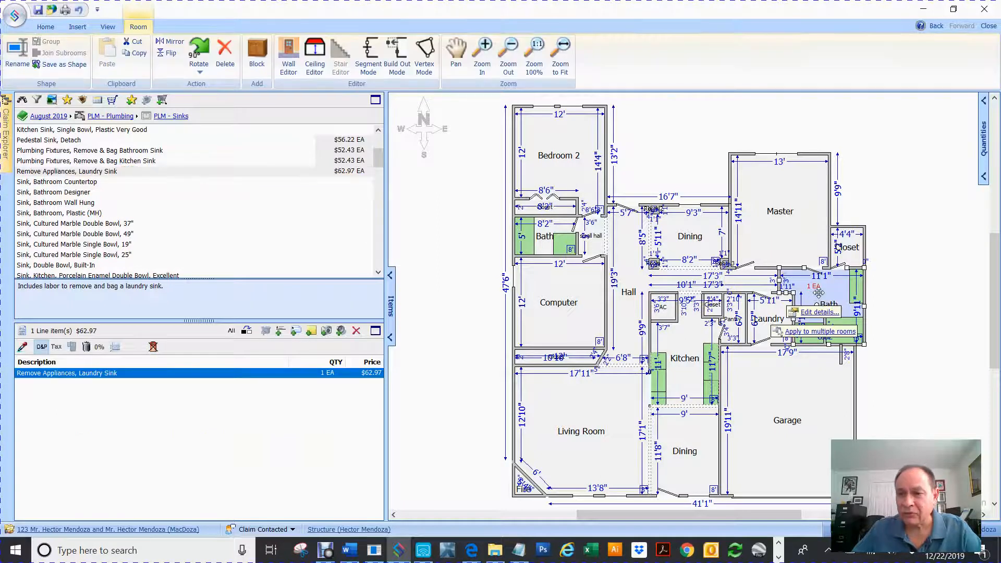
- Set the laundry sink item's quantity to 3 in the Bath, then deselect and reselect the room
{"action": "left_click", "coordinate": [815, 288]}
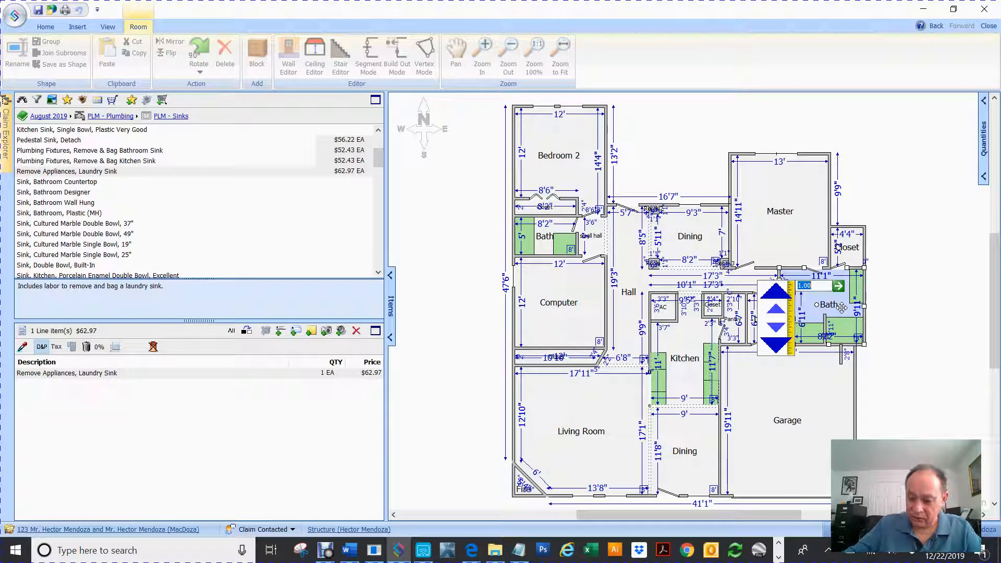
{"action": "type", "text": "3"}
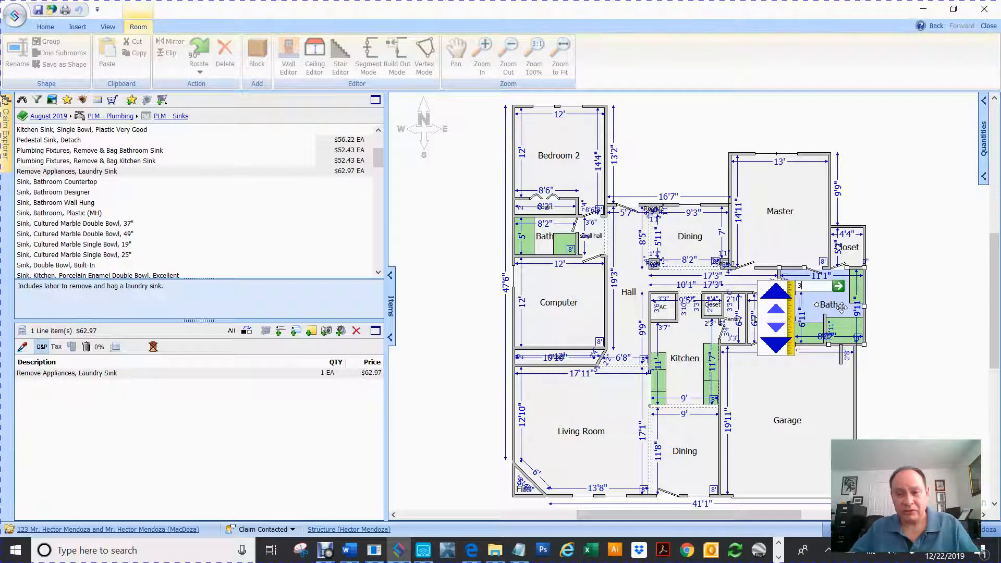
{"action": "key", "text": "Return"}
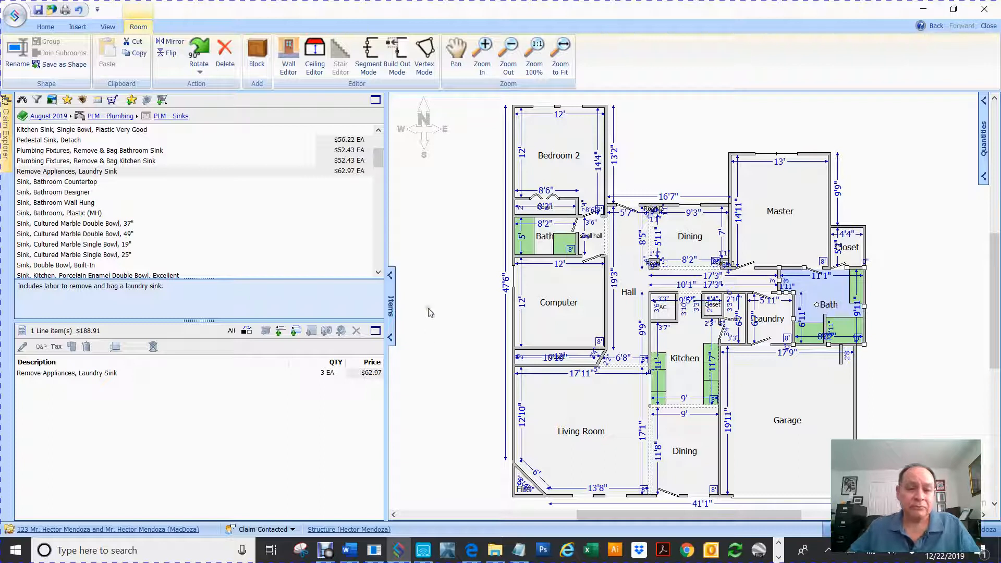
{"action": "left_click", "coordinate": [428, 312]}
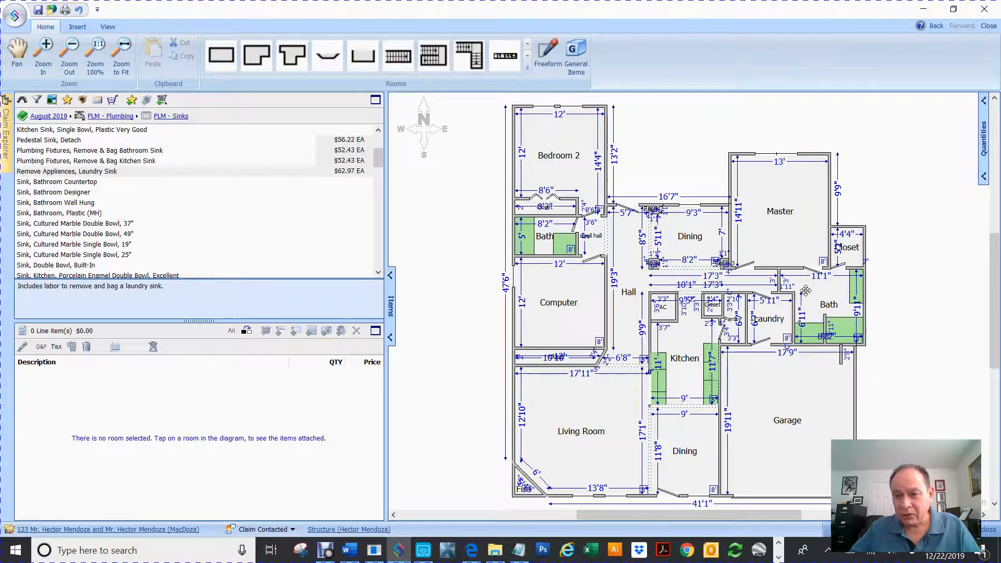
{"action": "left_click", "coordinate": [805, 291]}
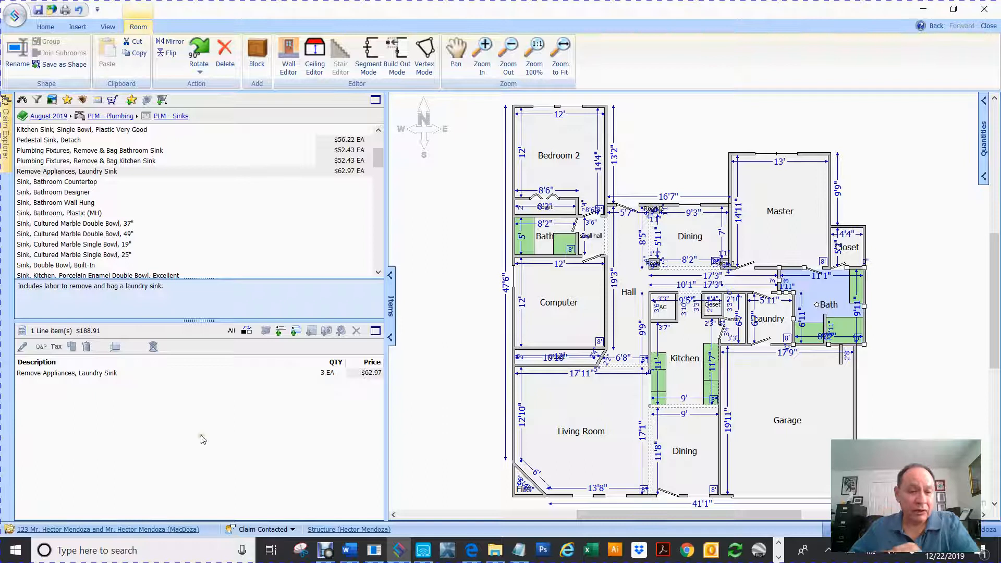
- Look at the context options and Item Properties of the Bath's laundry sink line item, closing both without changes
{"action": "left_click", "coordinate": [328, 373]}
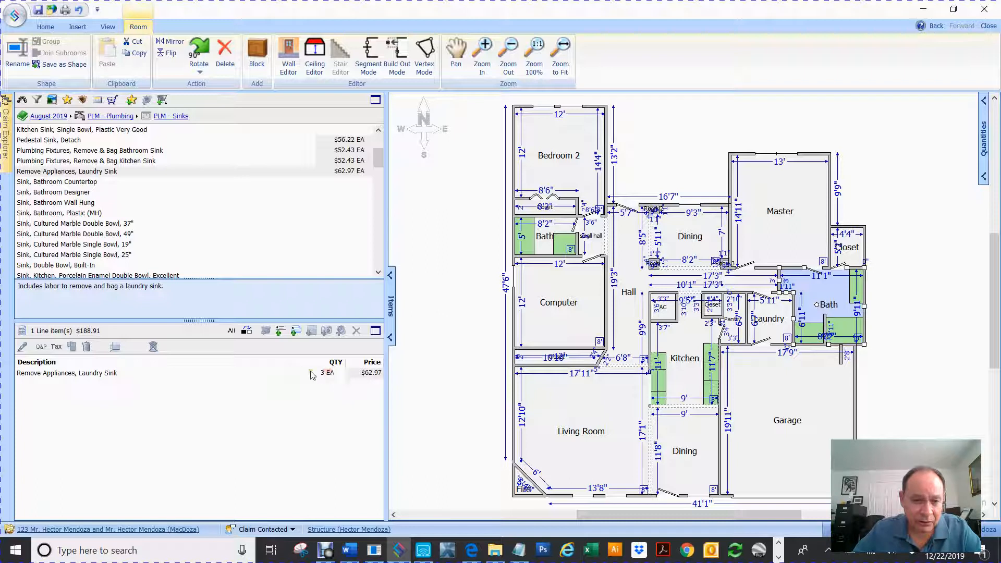
{"action": "left_click", "coordinate": [29, 375]}
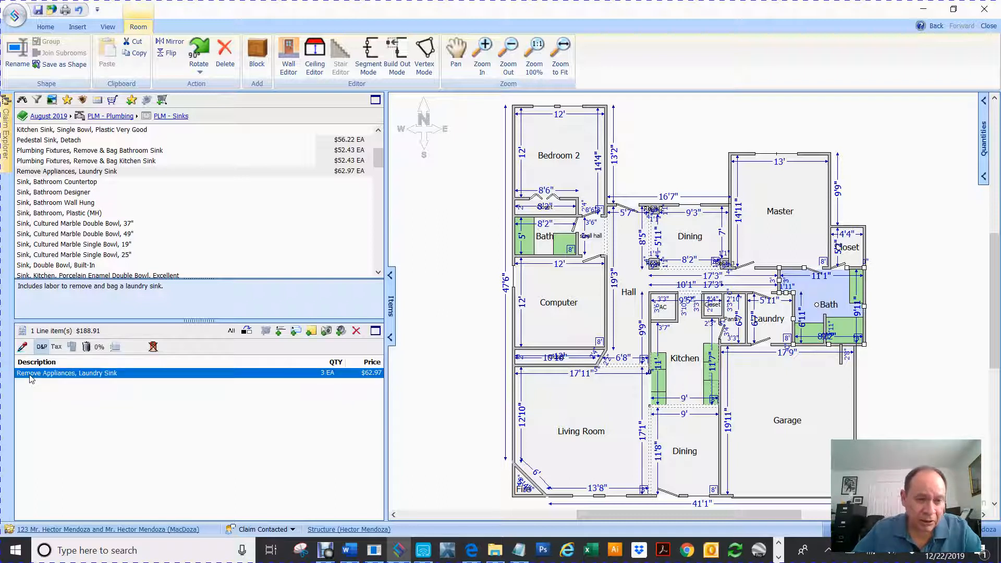
{"action": "right_click", "coordinate": [30, 375]}
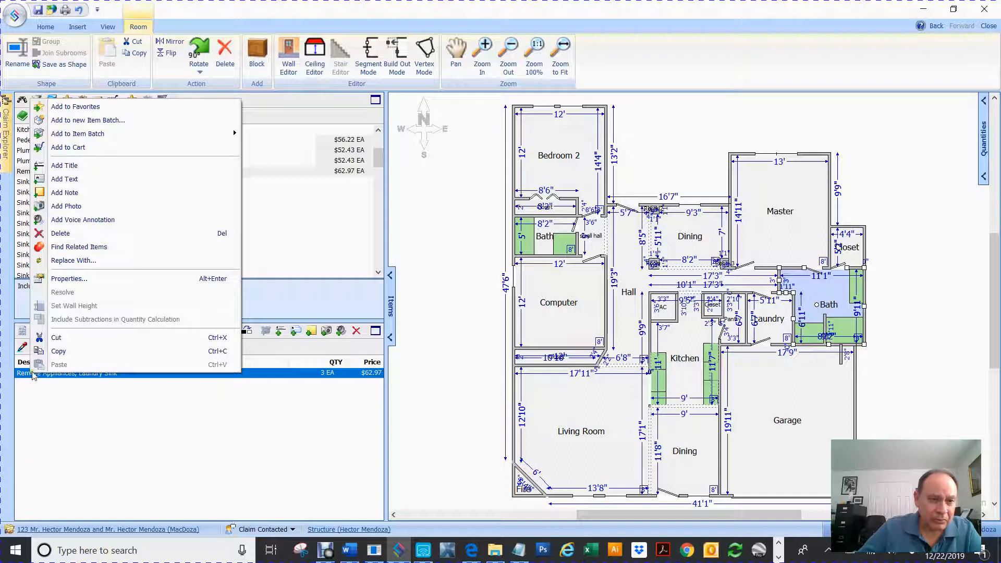
{"action": "left_click", "coordinate": [60, 395]}
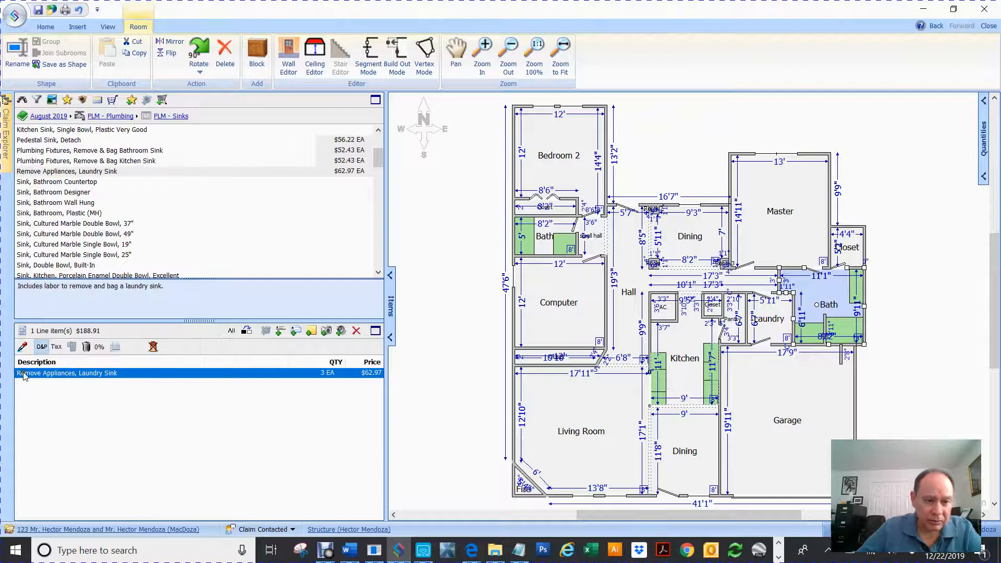
{"action": "double_click", "coordinate": [26, 373]}
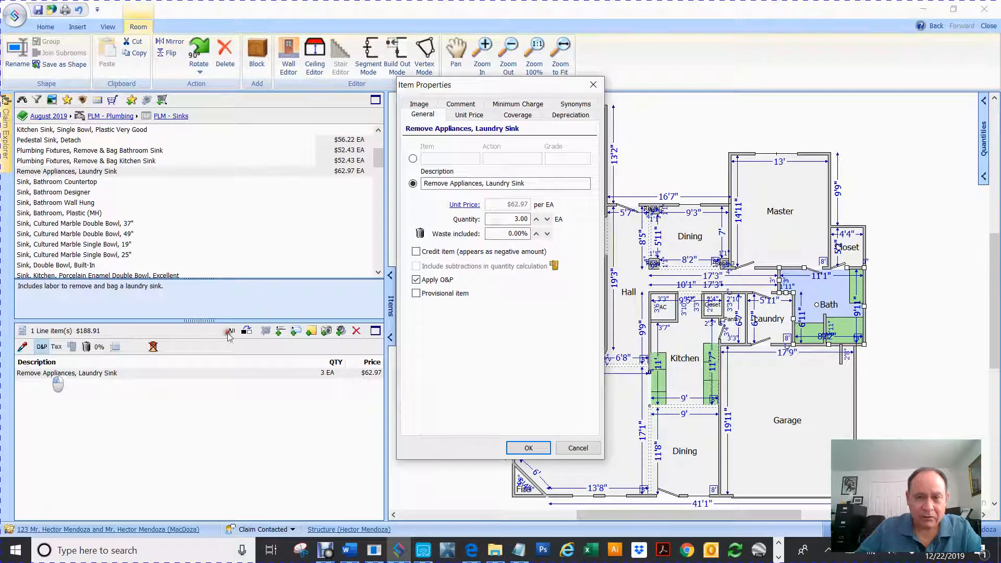
{"action": "left_click", "coordinate": [593, 86]}
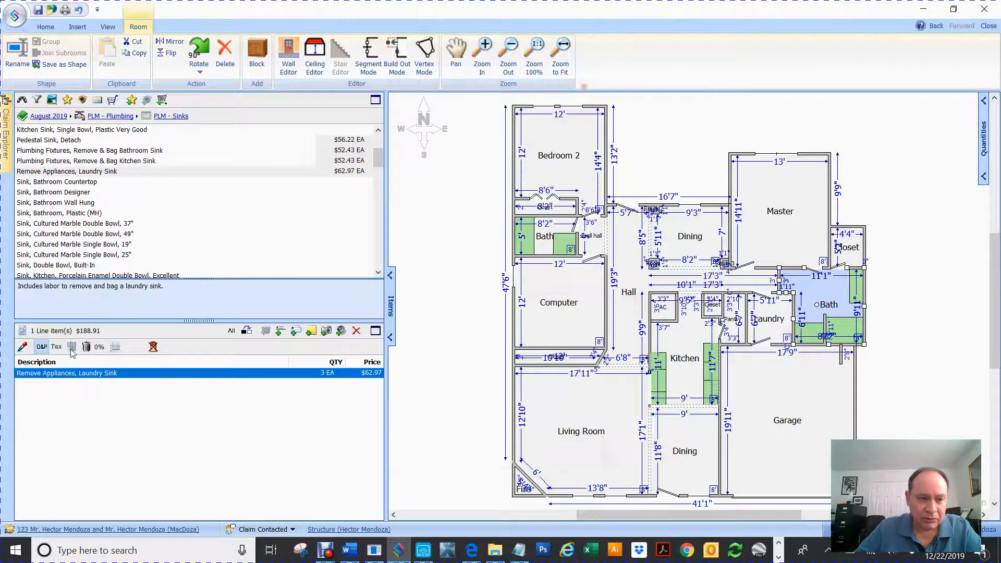
- Set the laundry sink line item's quantity to 1 in its Item Properties and save the change for this line item only
{"action": "double_click", "coordinate": [30, 378]}
{"action": "double_click", "coordinate": [523, 219]}
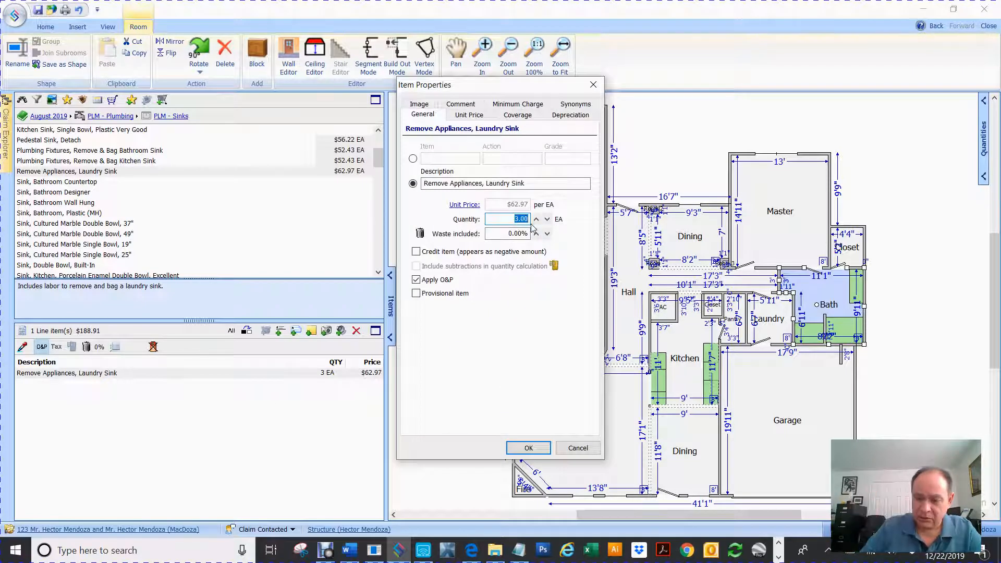
{"action": "type", "text": "1"}
{"action": "left_click", "coordinate": [528, 449]}
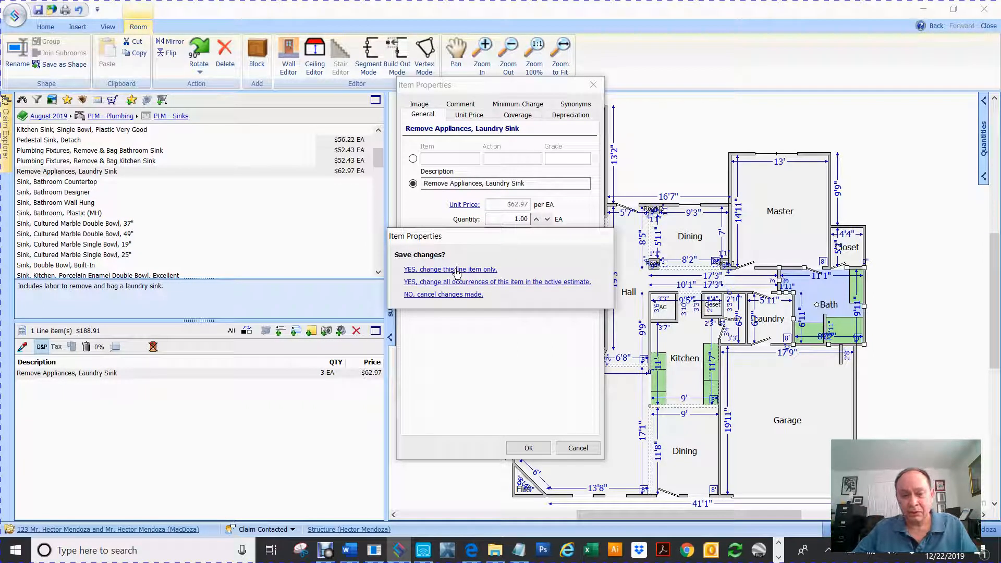
{"action": "left_click", "coordinate": [457, 270]}
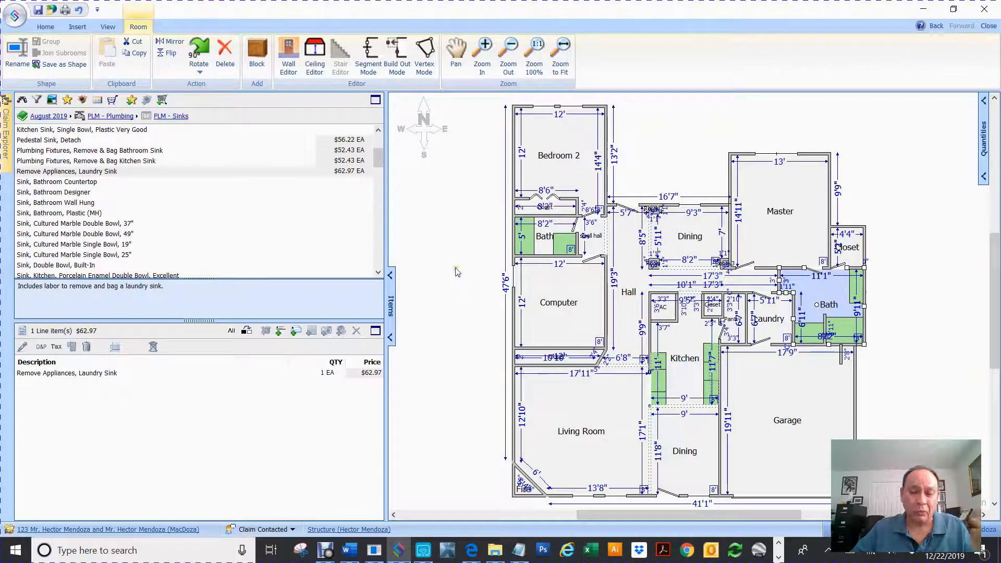
- Preview Remove Appliances, Laundry Sink on all rooms from the empty area outside the floor plan, and return it to the item list unapplied
{"action": "mouse_move", "coordinate": [7, 163]}
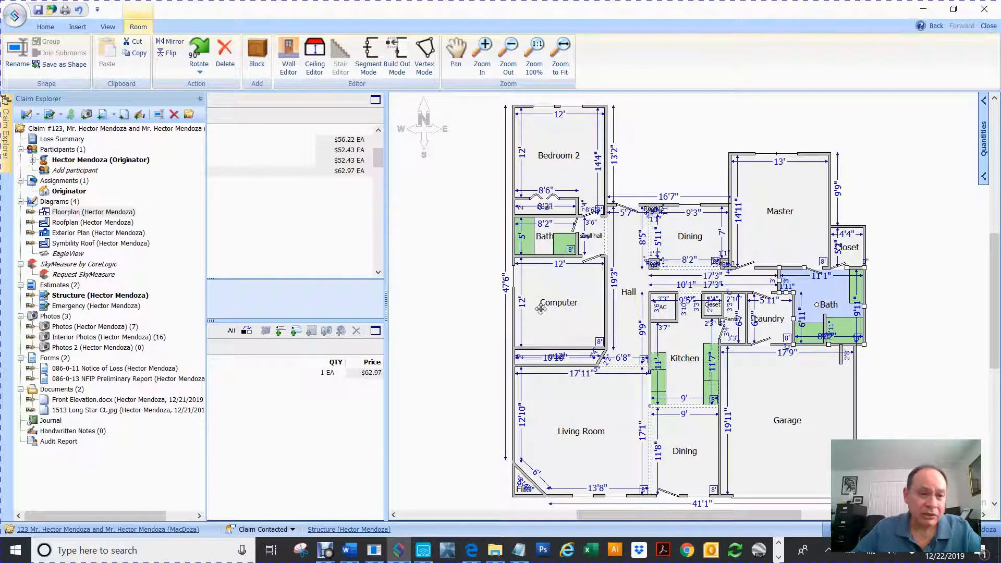
{"action": "mouse_move", "coordinate": [30, 172]}
{"action": "left_mouse_down"}
{"action": "mouse_move", "coordinate": [464, 208]}
{"action": "mouse_move", "coordinate": [466, 272]}
{"action": "mouse_move", "coordinate": [514, 302]}
{"action": "mouse_move", "coordinate": [540, 303]}
{"action": "mouse_move", "coordinate": [452, 274]}
{"action": "mouse_move", "coordinate": [470, 269]}
{"action": "mouse_move", "coordinate": [517, 210]}
{"action": "mouse_move", "coordinate": [464, 263]}
{"action": "mouse_move", "coordinate": [476, 282]}
{"action": "mouse_move", "coordinate": [571, 230]}
{"action": "mouse_move", "coordinate": [413, 290]}
{"action": "mouse_move", "coordinate": [479, 286]}
{"action": "mouse_move", "coordinate": [578, 249]}
{"action": "mouse_move", "coordinate": [446, 297]}
{"action": "mouse_move", "coordinate": [451, 313]}
{"action": "mouse_move", "coordinate": [519, 347]}
{"action": "mouse_move", "coordinate": [516, 339]}
{"action": "mouse_move", "coordinate": [478, 356]}
{"action": "mouse_move", "coordinate": [481, 377]}
{"action": "mouse_move", "coordinate": [473, 194]}
{"action": "mouse_move", "coordinate": [469, 183]}
{"action": "mouse_move", "coordinate": [458, 190]}
{"action": "left_mouse_up"}
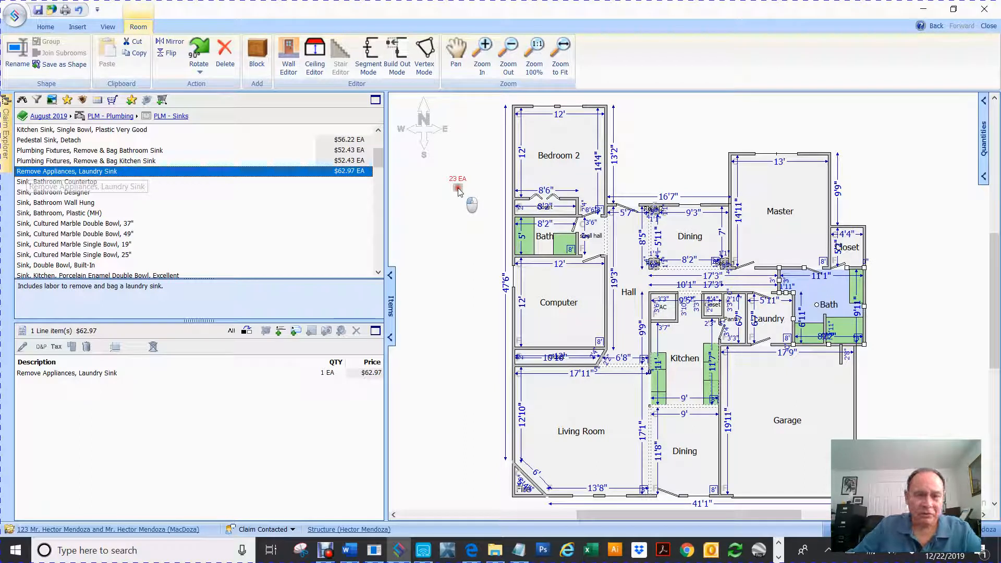
{"action": "left_click_drag", "start_coordinate": [458, 190], "coordinate": [459, 190]}
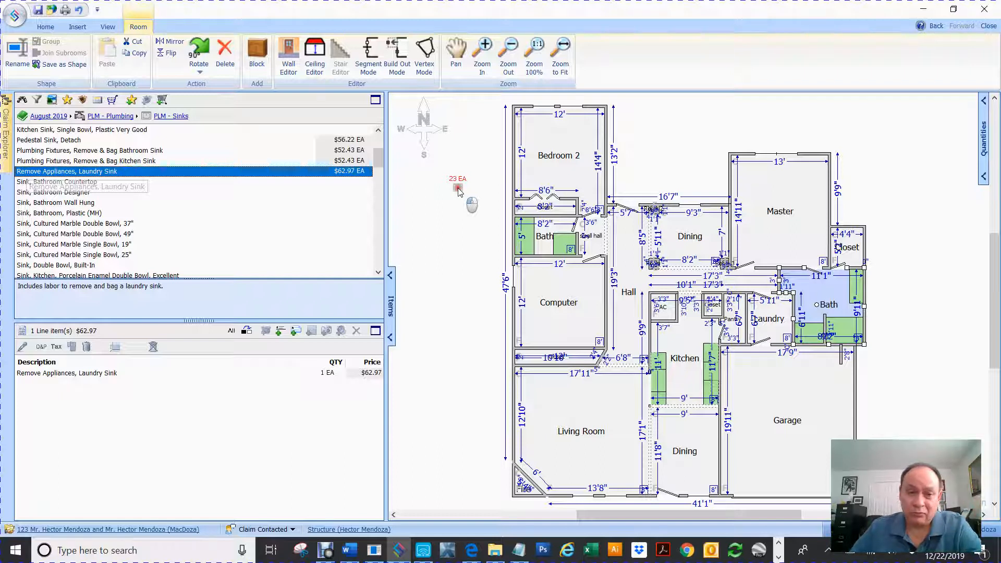
{"action": "left_click_drag", "start_coordinate": [458, 190], "coordinate": [454, 207]}
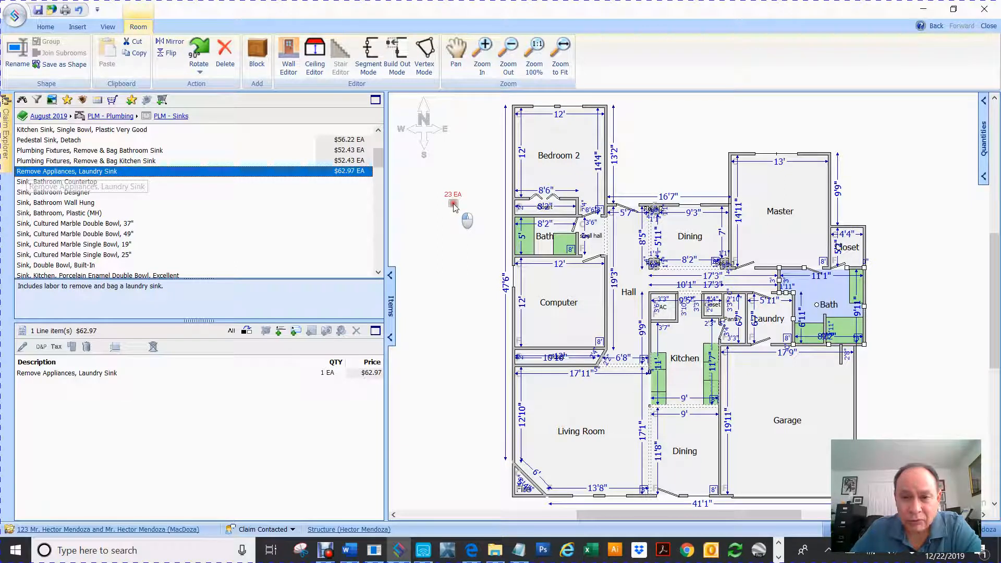
{"action": "mouse_move", "coordinate": [453, 207]}
{"action": "left_mouse_down"}
{"action": "mouse_move", "coordinate": [76, 208]}
{"action": "mouse_move", "coordinate": [109, 191]}
{"action": "mouse_move", "coordinate": [106, 176]}
{"action": "left_mouse_up"}
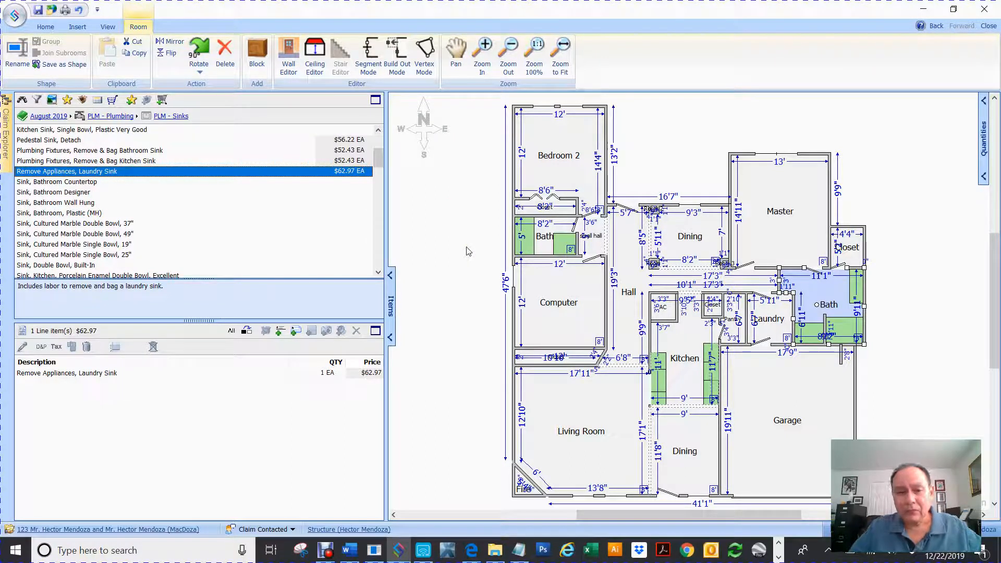
- Examine the actions and property bar options available for the Bath's laundry sink line item, leaving it selected
{"action": "left_click", "coordinate": [54, 374]}
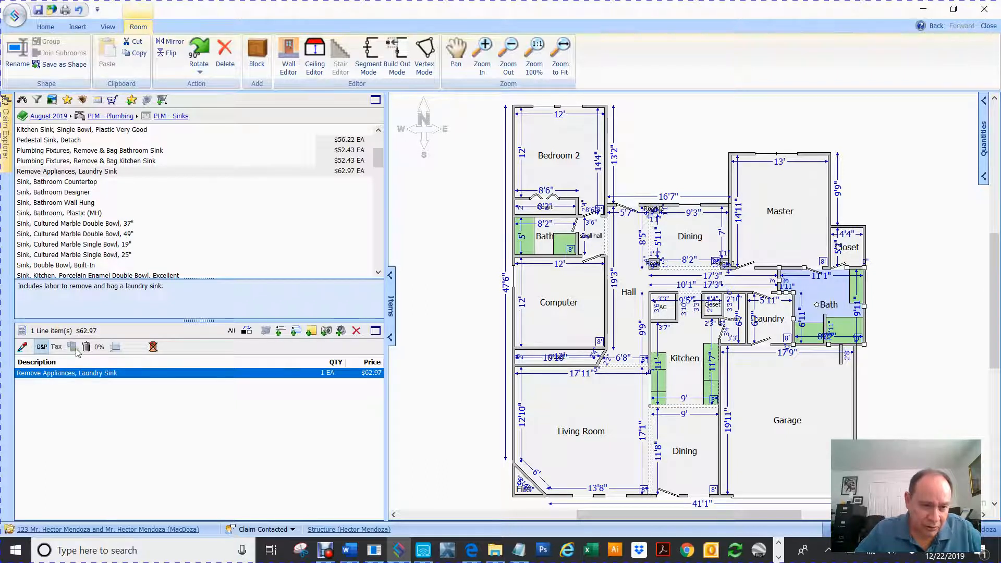
{"action": "right_click", "coordinate": [326, 375]}
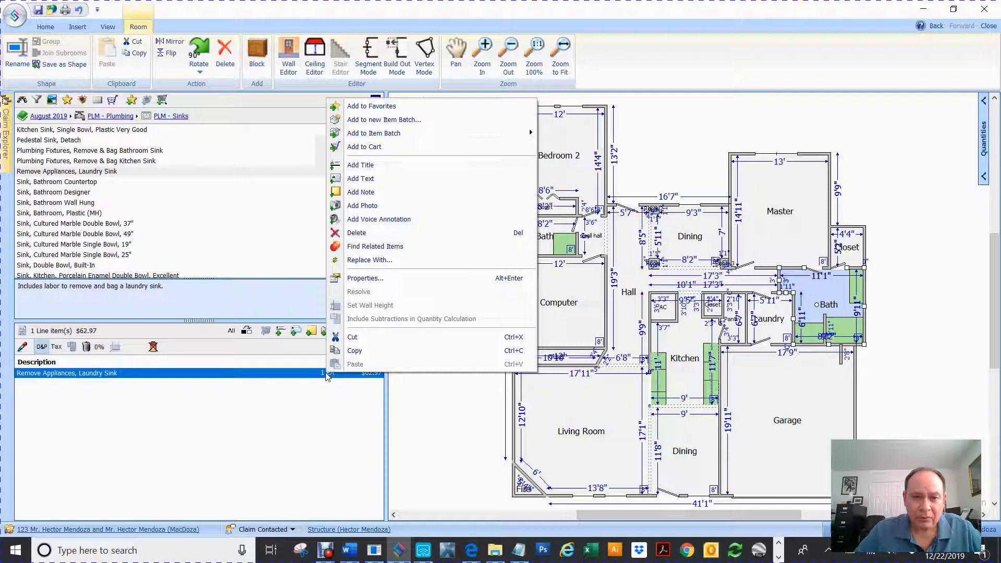
{"action": "left_click", "coordinate": [61, 377]}
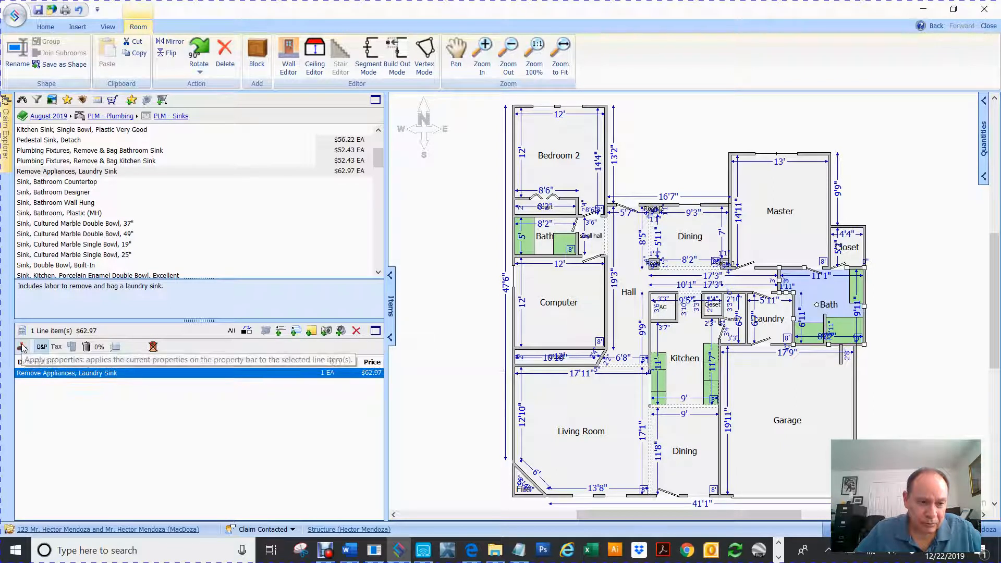
{"action": "left_click", "coordinate": [23, 383]}
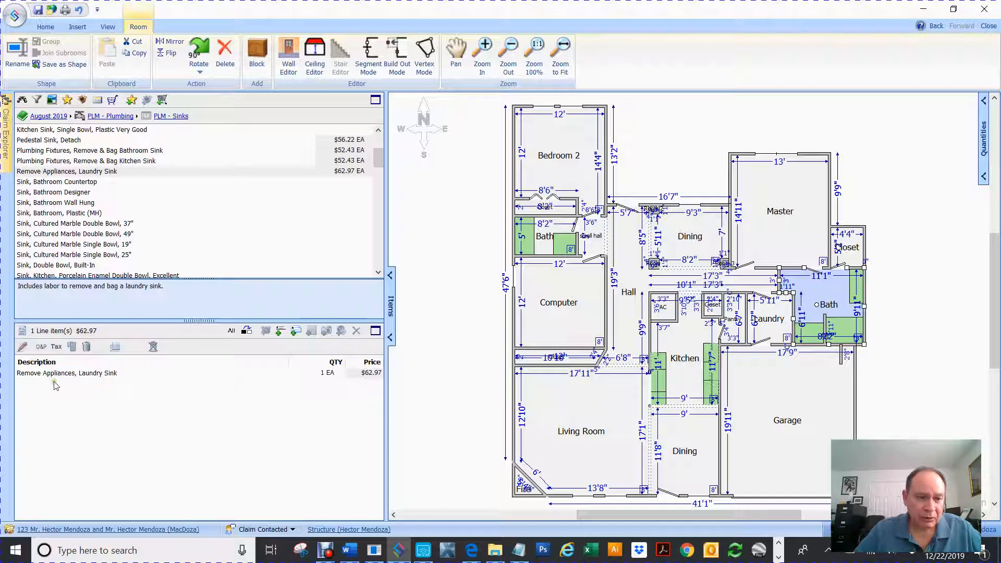
{"action": "left_click", "coordinate": [52, 374]}
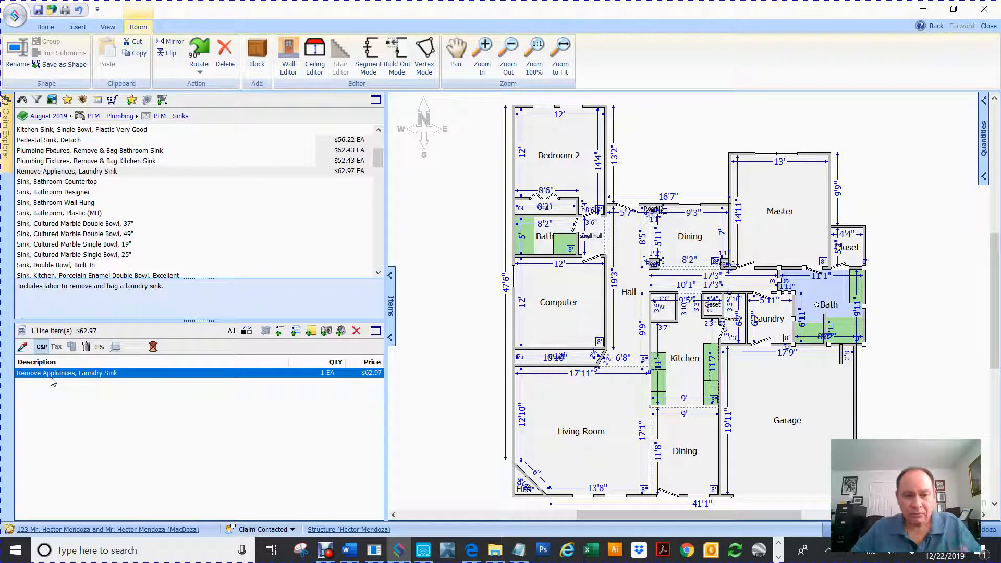
- Try the Make note option on the comment of the Bath's laundry sink line item, clear it again and cancel the changes
{"action": "double_click", "coordinate": [54, 374]}
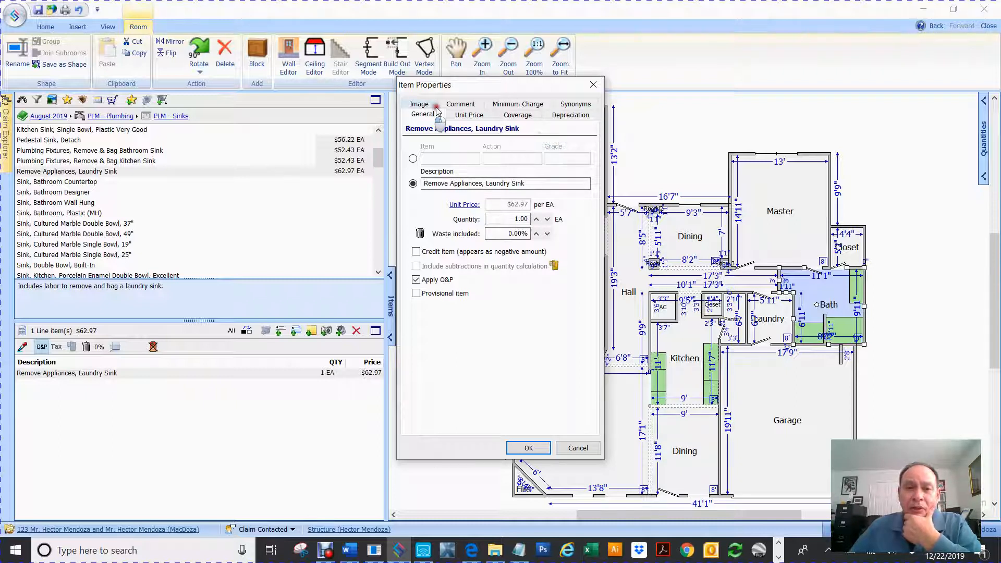
{"action": "left_click", "coordinate": [461, 106]}
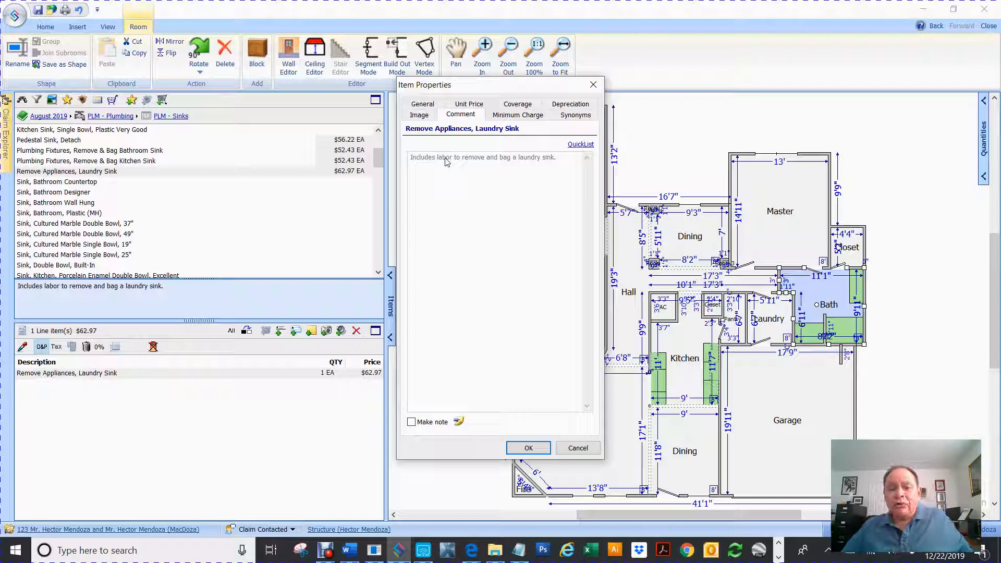
{"action": "left_click", "coordinate": [412, 423]}
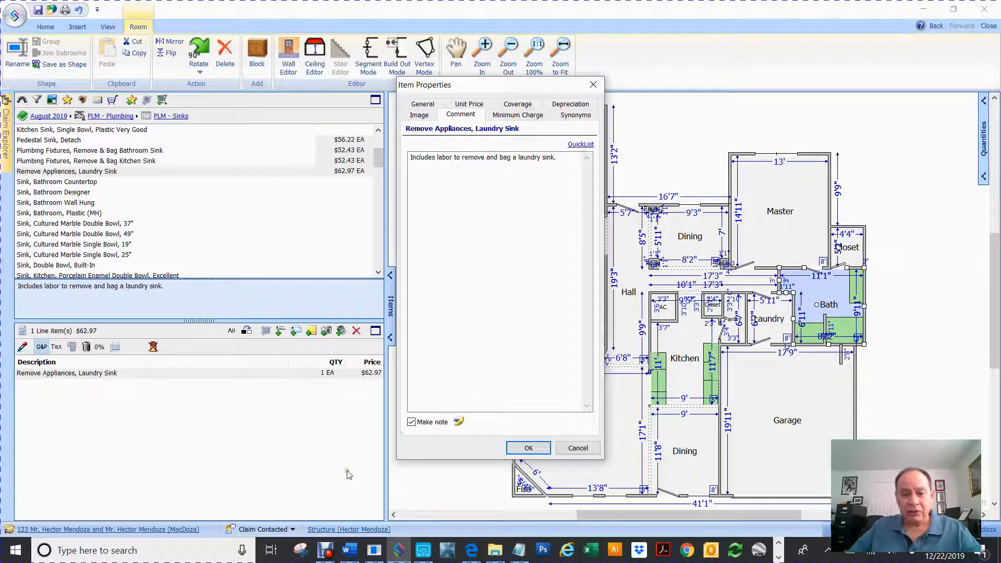
{"action": "left_click", "coordinate": [412, 422]}
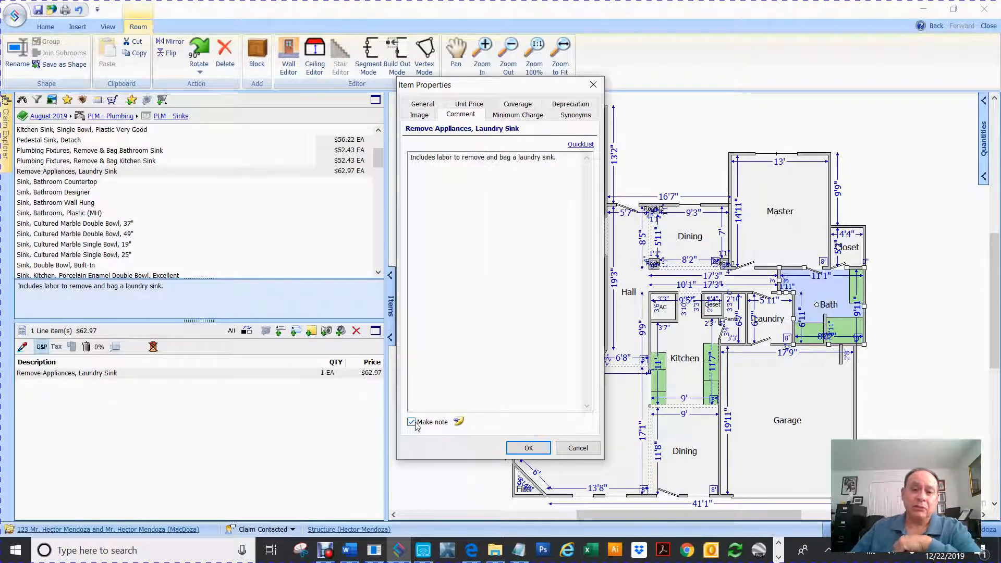
{"action": "left_click", "coordinate": [412, 422]}
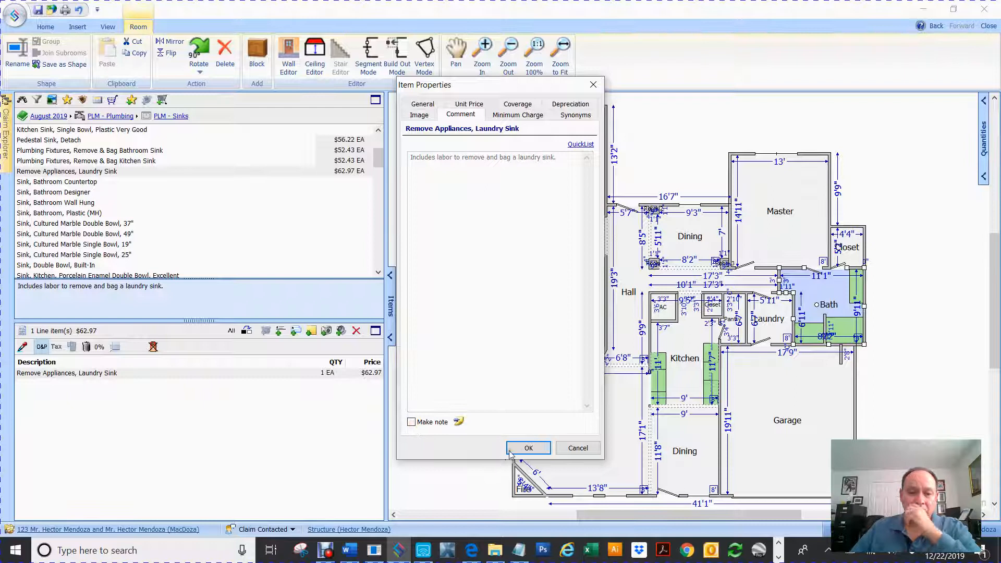
{"action": "left_click", "coordinate": [528, 448]}
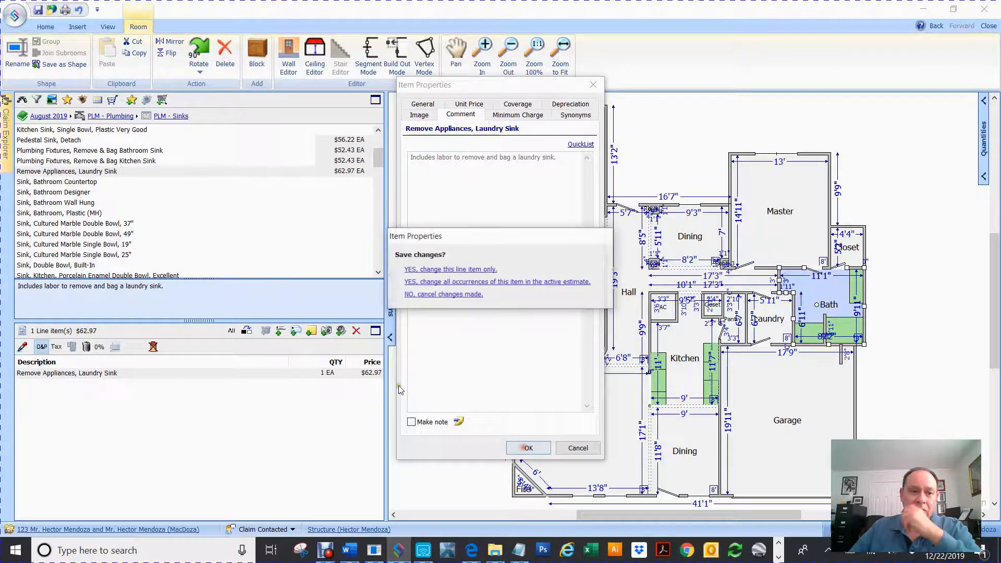
{"action": "left_click", "coordinate": [427, 296]}
- Apply the Remove and Replace actions of Sink, Cultured Marble Double Bowl, 37" together to Bedroom 2
{"action": "left_click", "coordinate": [41, 224]}
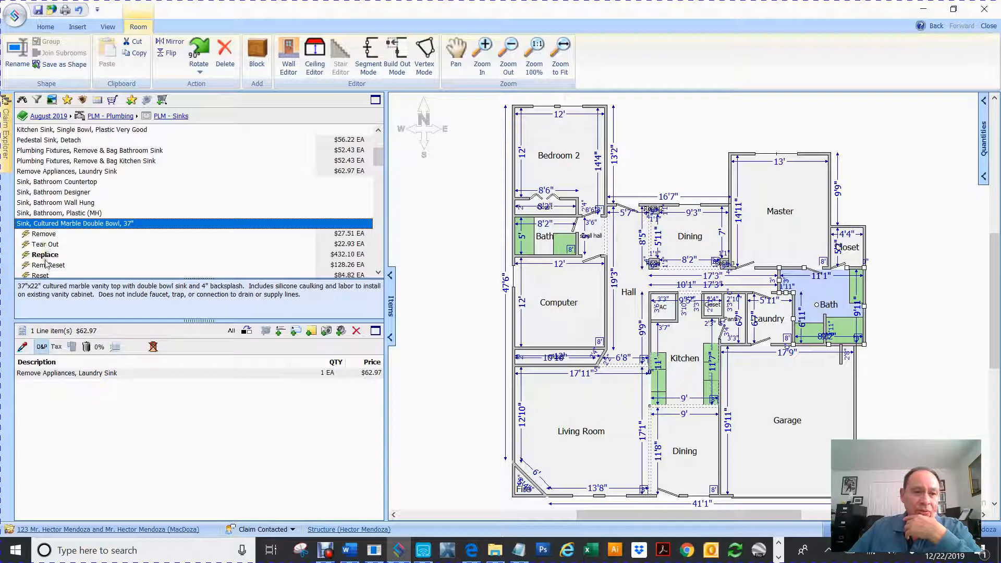
{"action": "left_click", "coordinate": [48, 224]}
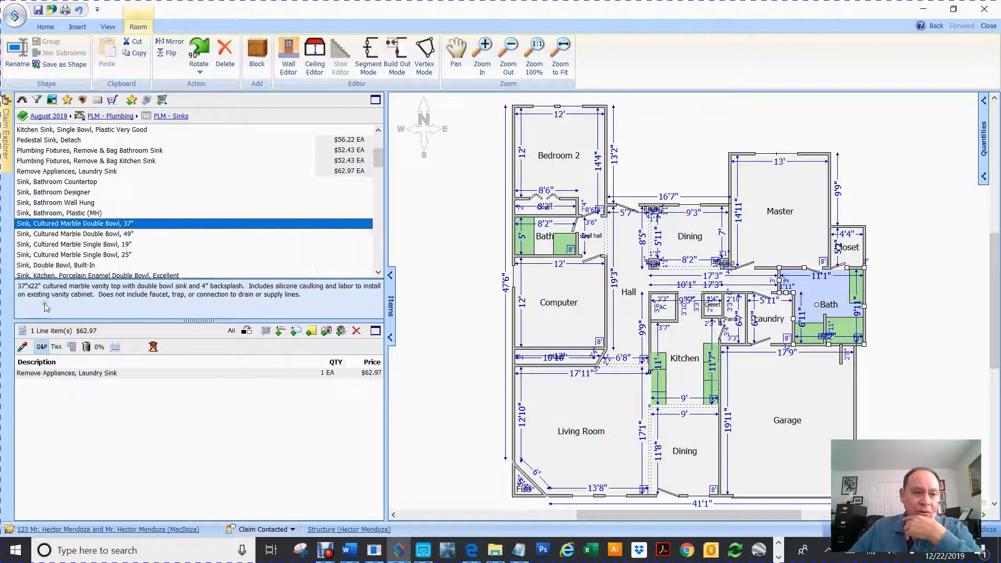
{"action": "left_click", "coordinate": [67, 224]}
{"action": "left_click", "coordinate": [67, 224]}
{"action": "left_click", "coordinate": [66, 224]}
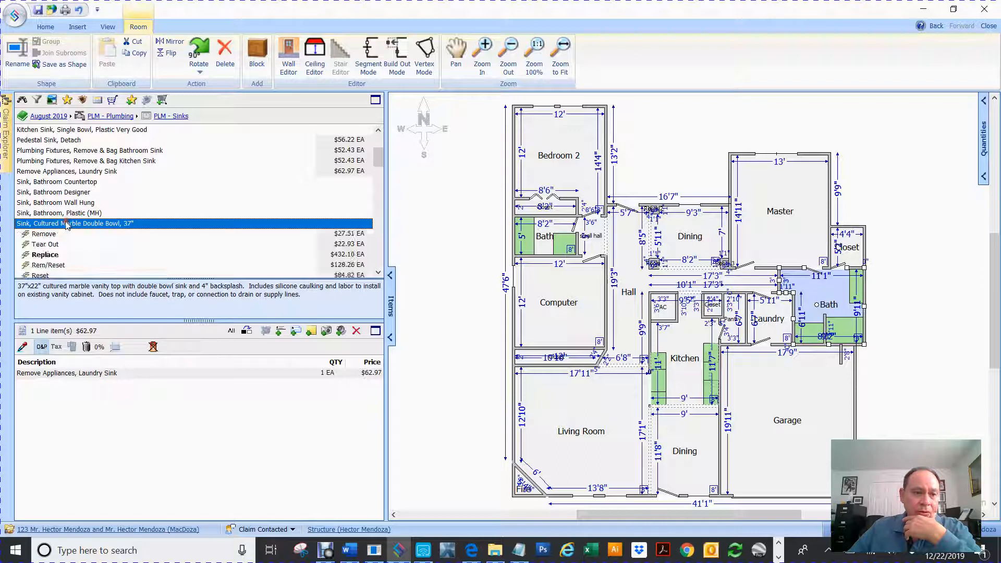
{"action": "left_click", "coordinate": [43, 236]}
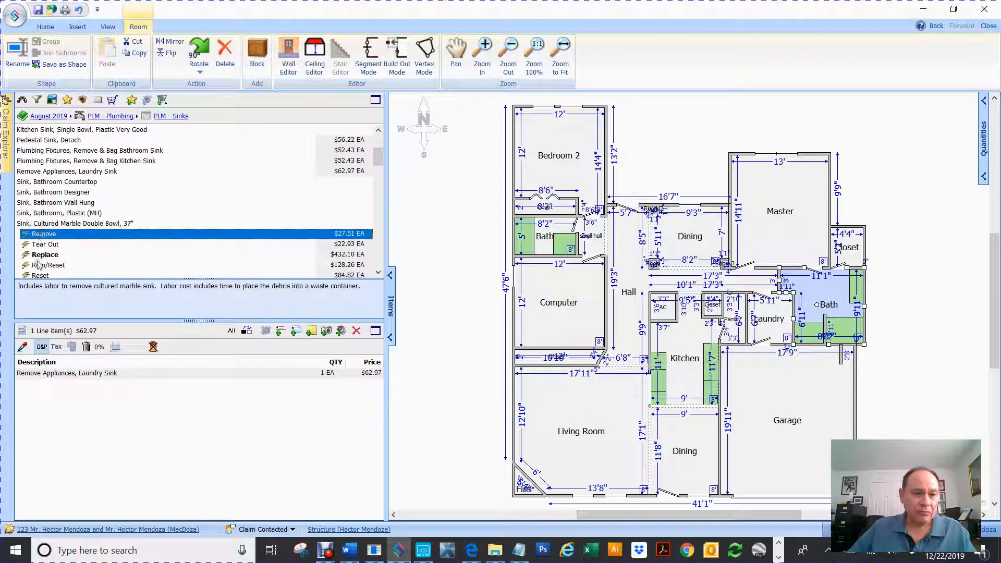
{"action": "left_click", "coordinate": [42, 255], "text": "ctrl"}
{"action": "left_click_drag", "start_coordinate": [45, 255], "coordinate": [558, 157]}
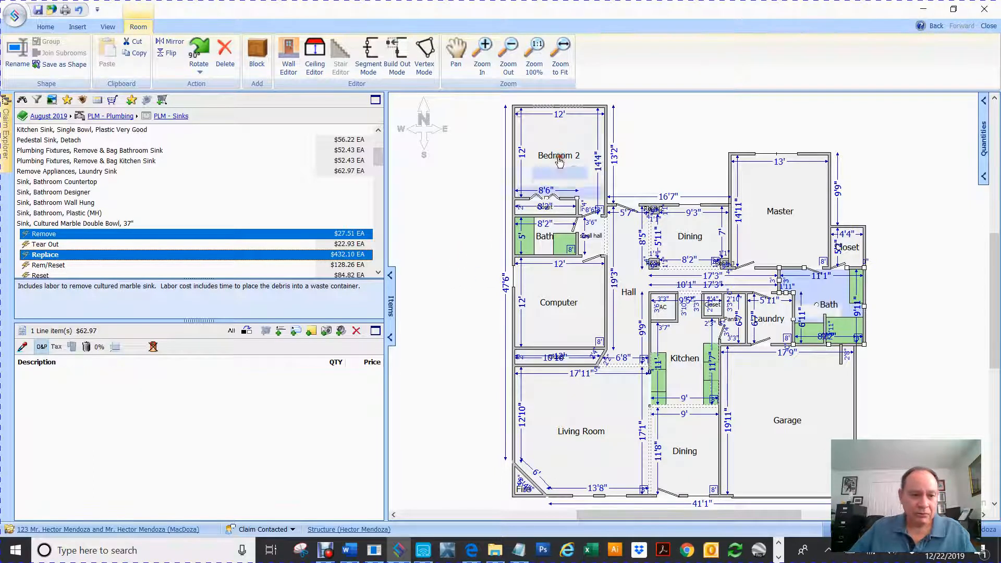
- Open the Item Properties of Bedroom 2's Remove sink line item and look at its comment and Make note option, leaving the note off
{"action": "left_click", "coordinate": [26, 376]}
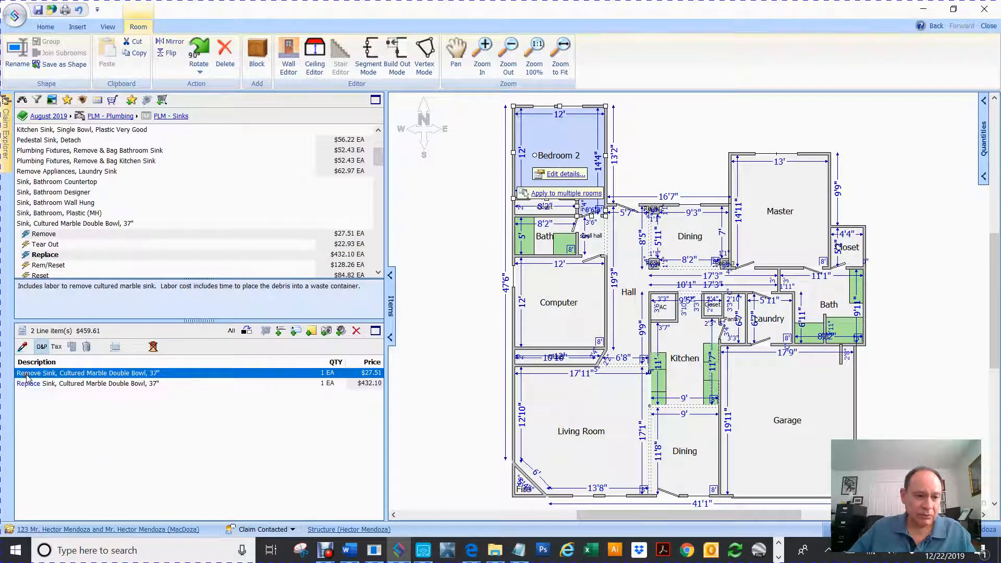
{"action": "double_click", "coordinate": [29, 378]}
{"action": "left_click", "coordinate": [509, 158]}
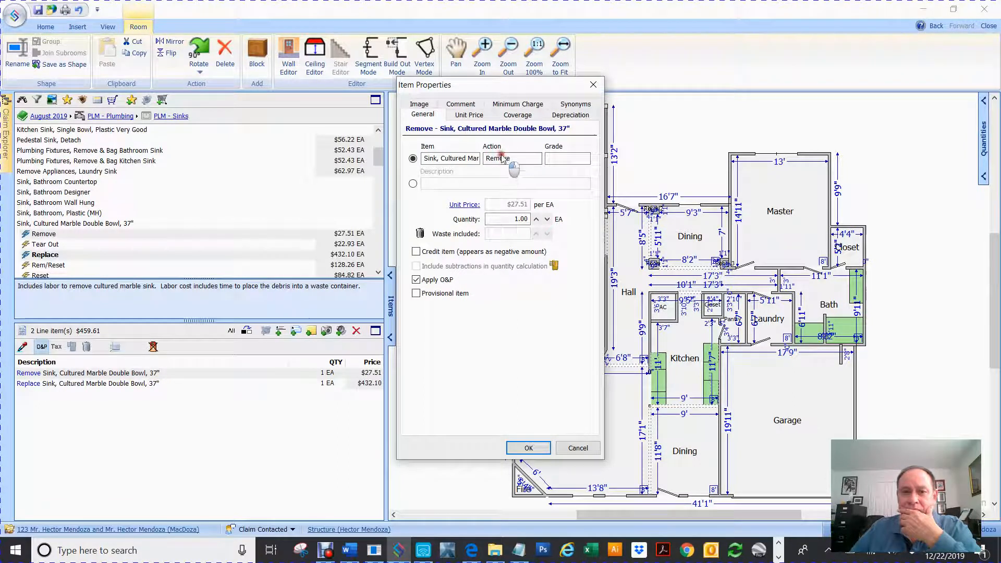
{"action": "left_click", "coordinate": [462, 105]}
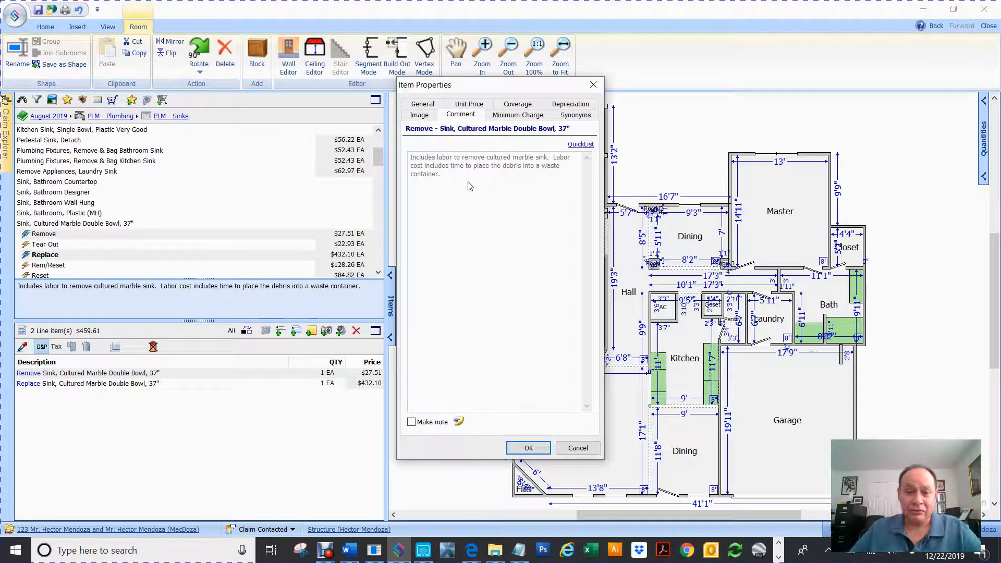
{"action": "left_click", "coordinate": [417, 423]}
{"action": "left_click", "coordinate": [416, 423]}
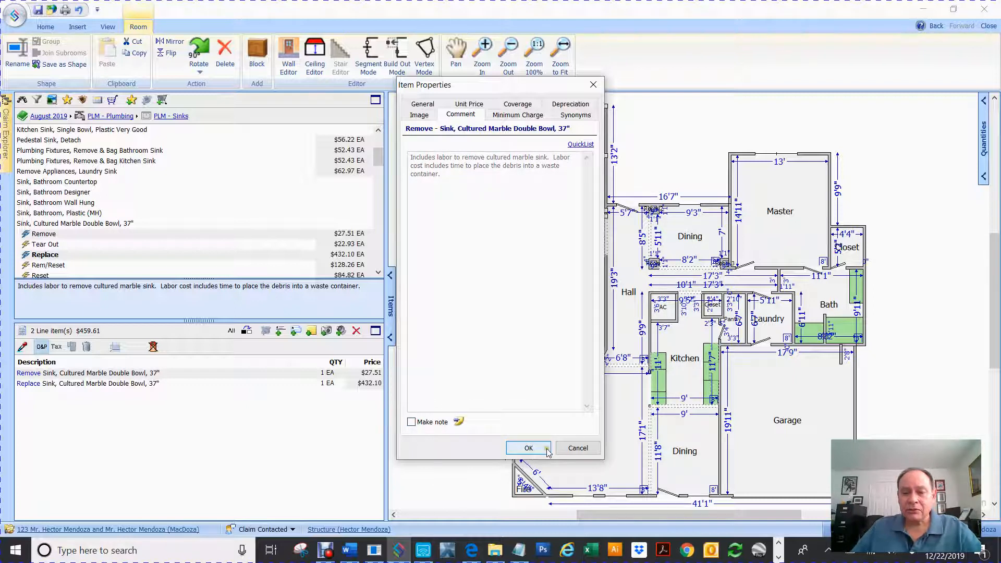
- Review the minimum charge adjustment and the available coverage choices for the Remove sink line item, without applying either
{"action": "left_click", "coordinate": [515, 116]}
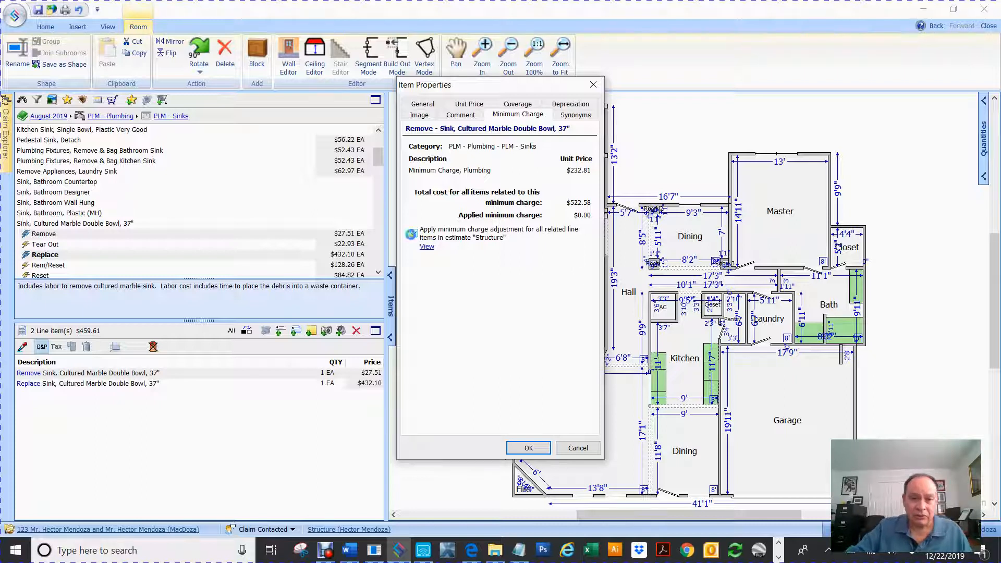
{"action": "left_click", "coordinate": [415, 234]}
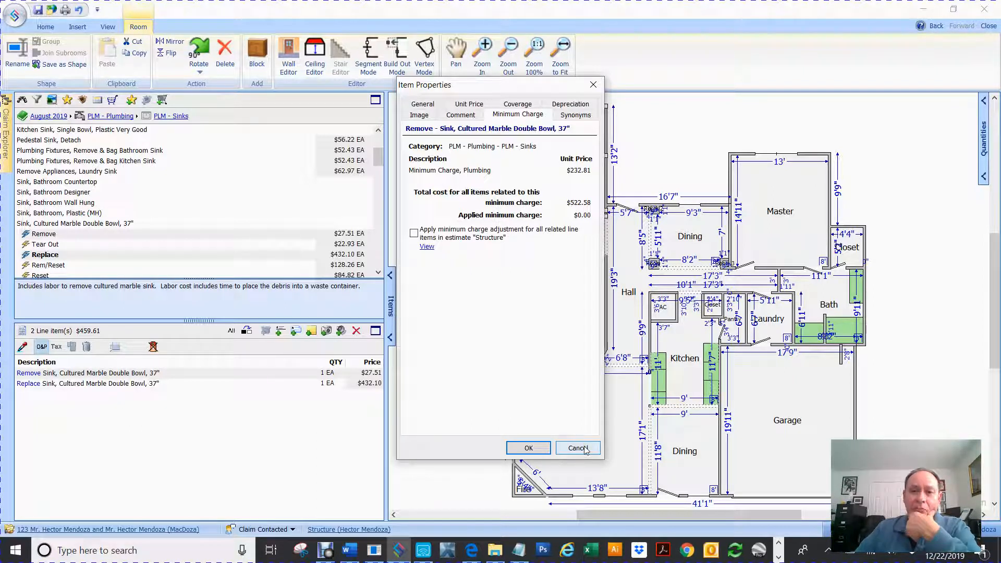
{"action": "left_click", "coordinate": [516, 105]}
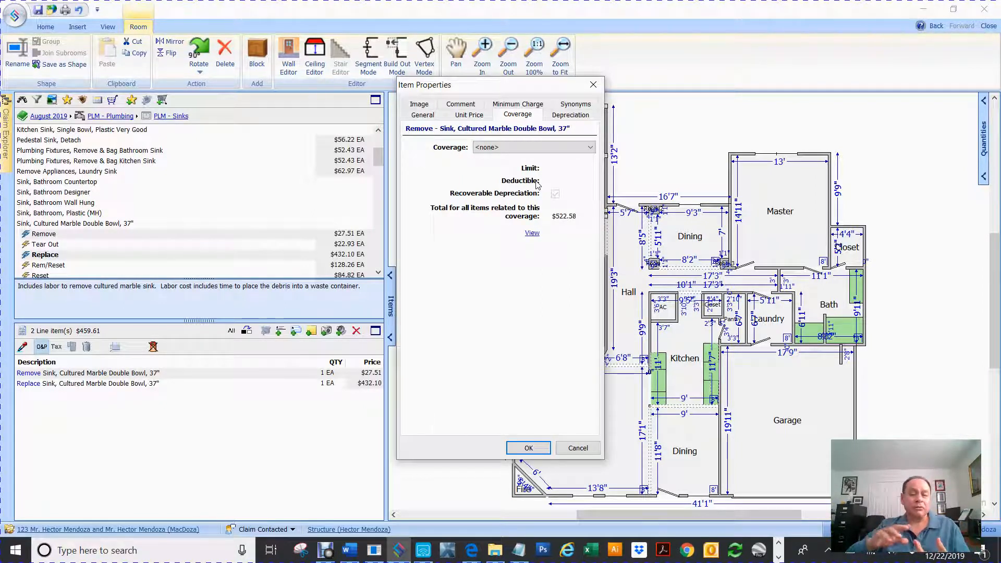
{"action": "left_click", "coordinate": [561, 150]}
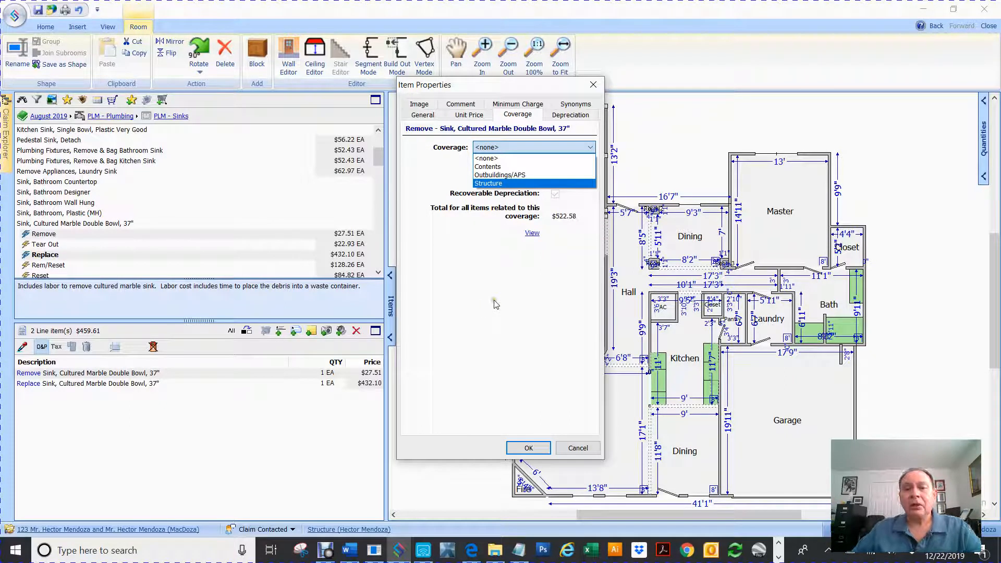
{"action": "left_click", "coordinate": [496, 305]}
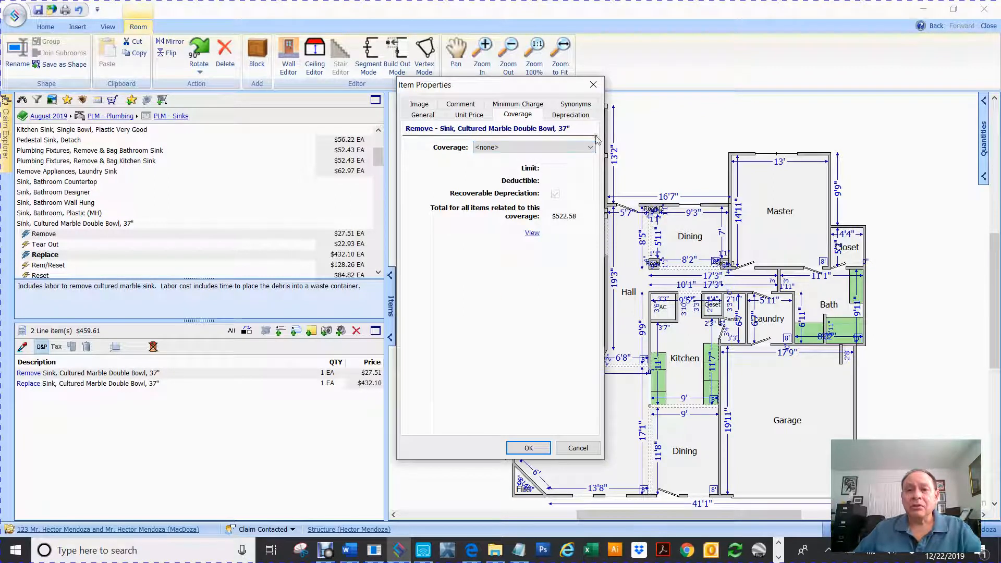
- Set the labor hours in the Remove sink line item's unit price to 2
{"action": "left_click", "coordinate": [474, 106]}
{"action": "left_click", "coordinate": [474, 106]}
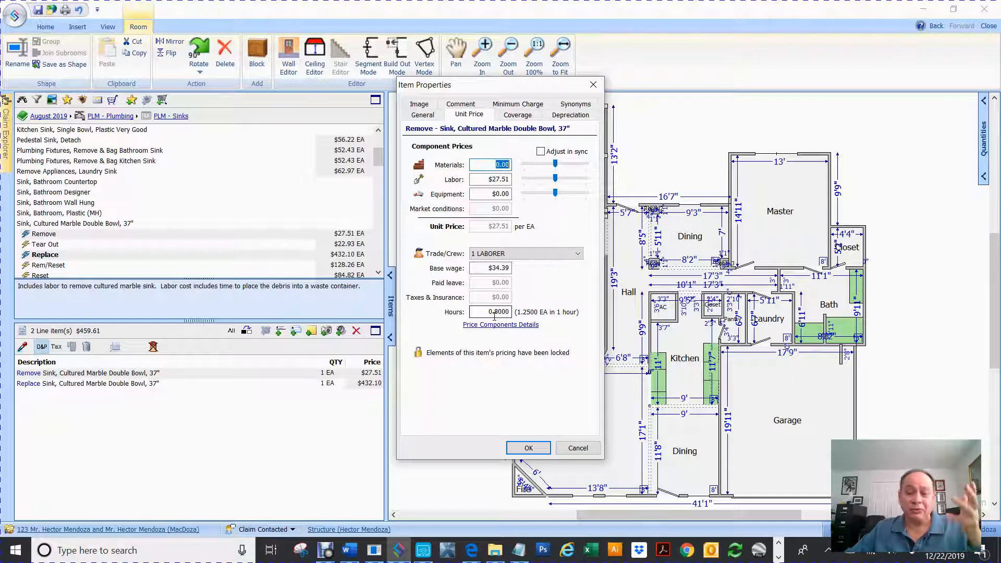
{"action": "left_click_drag", "start_coordinate": [486, 311], "coordinate": [524, 319]}
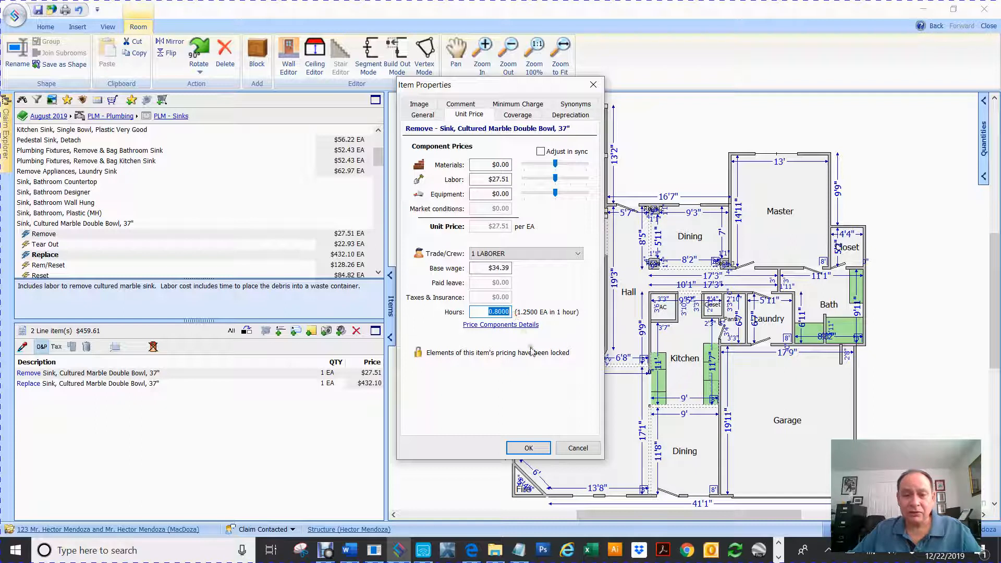
{"action": "type", "text": "2"}
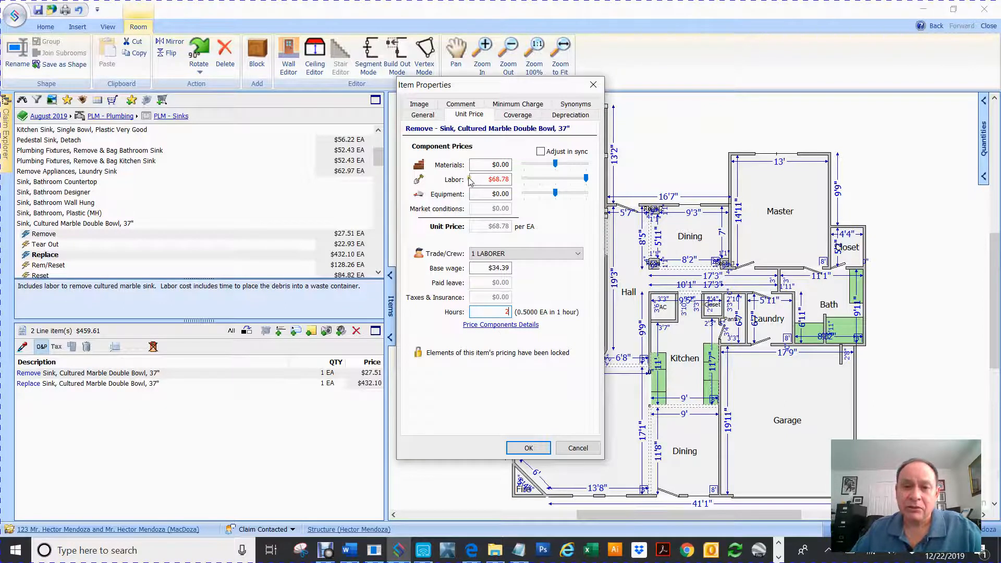
- Try the Remove sink item's depreciation calculation with the Flat amount, Life expectancy and % of value methods, and turn it off again
{"action": "left_click", "coordinate": [519, 116]}
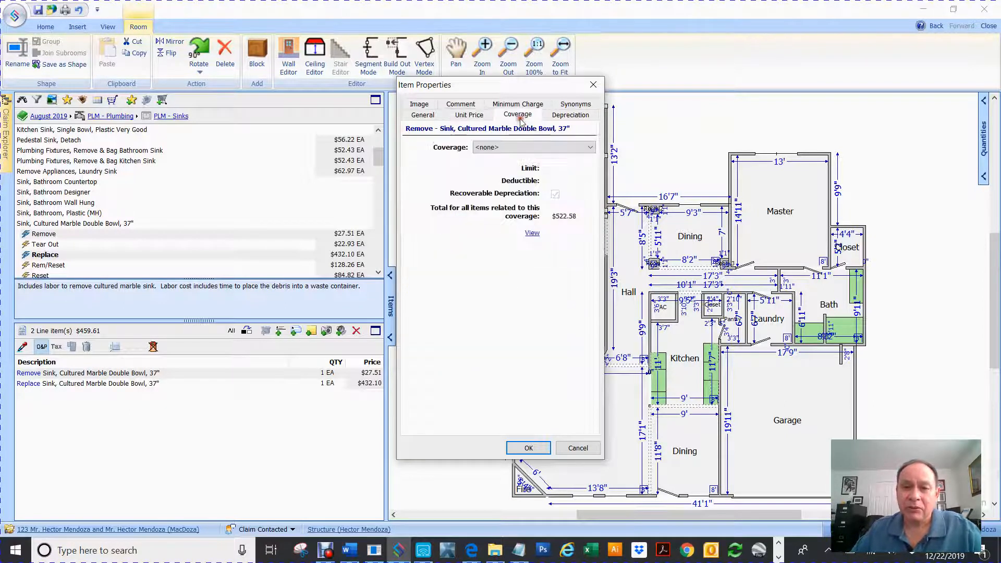
{"action": "left_click", "coordinate": [570, 115]}
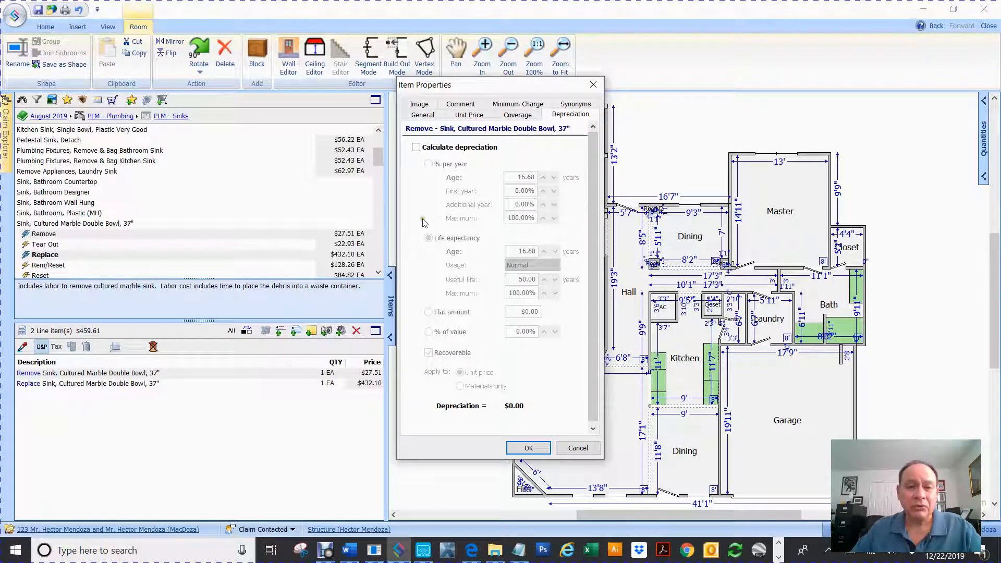
{"action": "left_click", "coordinate": [416, 147]}
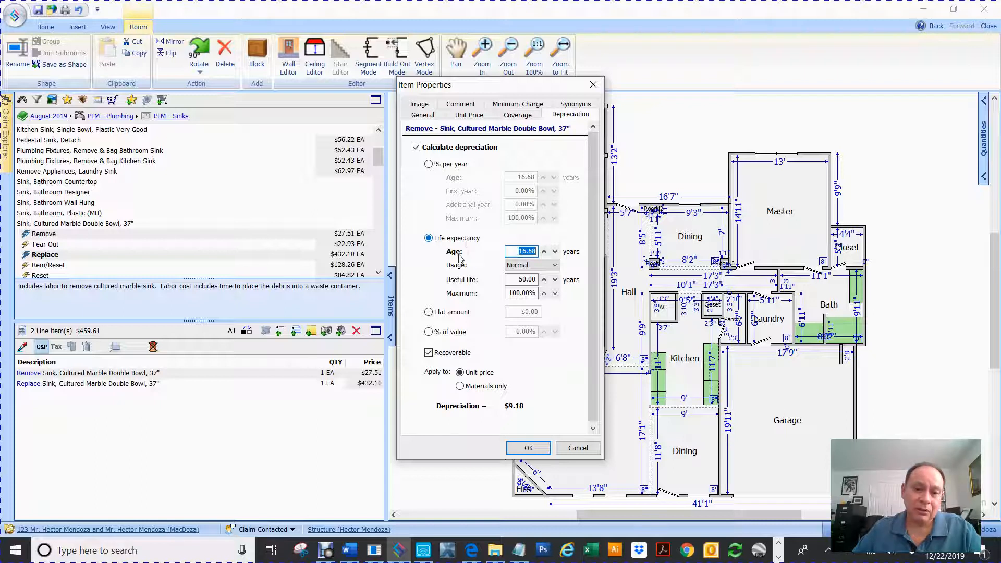
{"action": "left_click", "coordinate": [429, 312]}
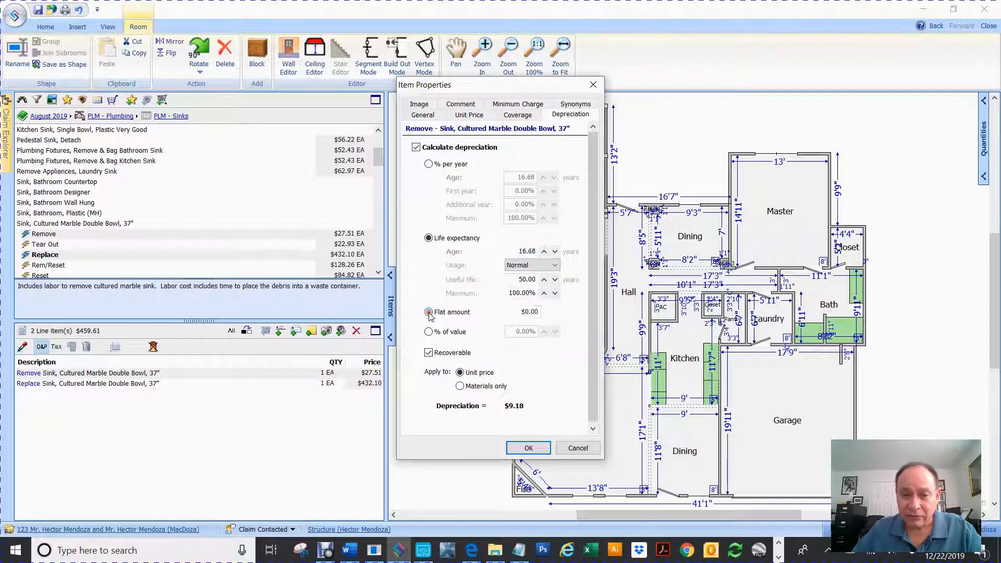
{"action": "left_click", "coordinate": [429, 238]}
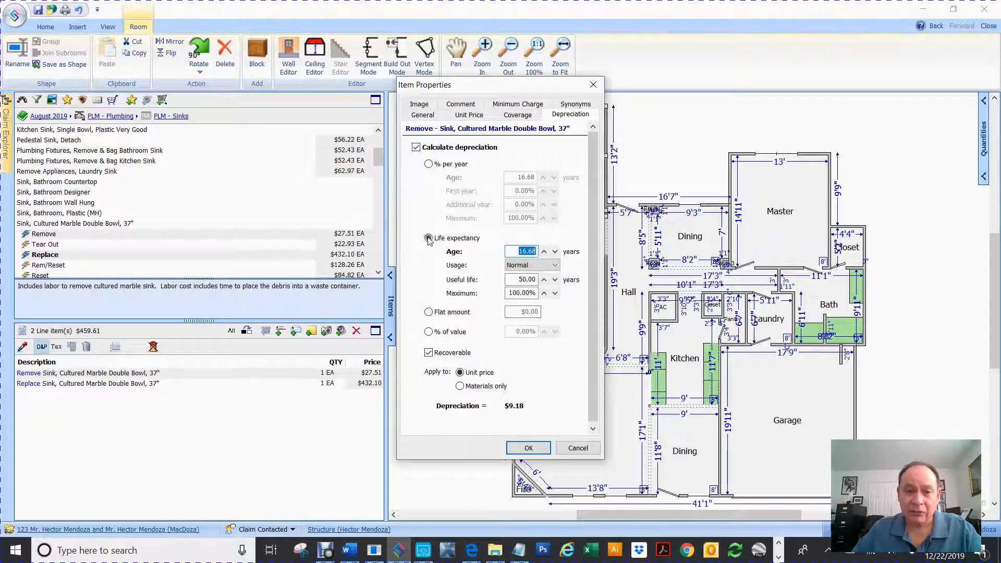
{"action": "left_click", "coordinate": [428, 332]}
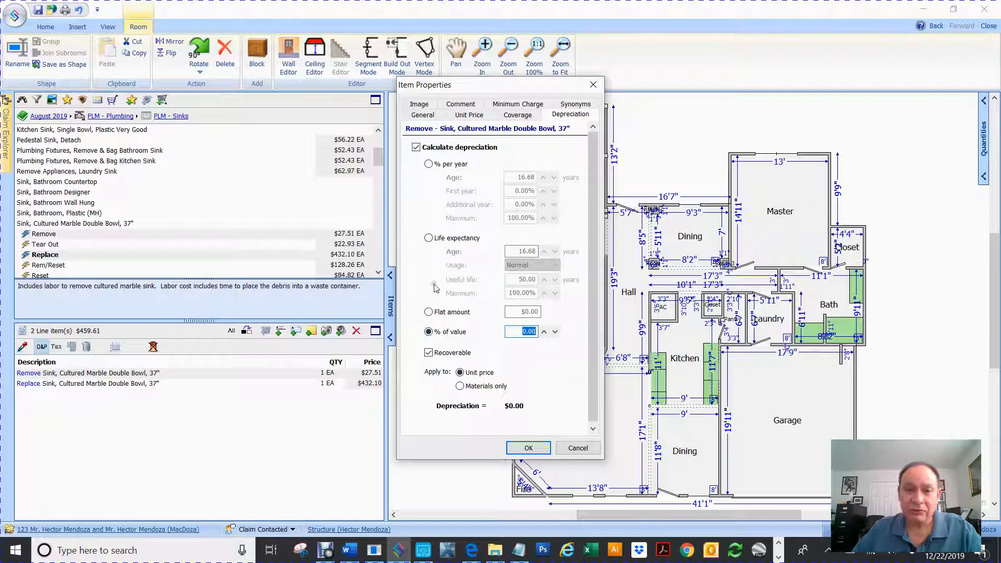
{"action": "left_click", "coordinate": [420, 150]}
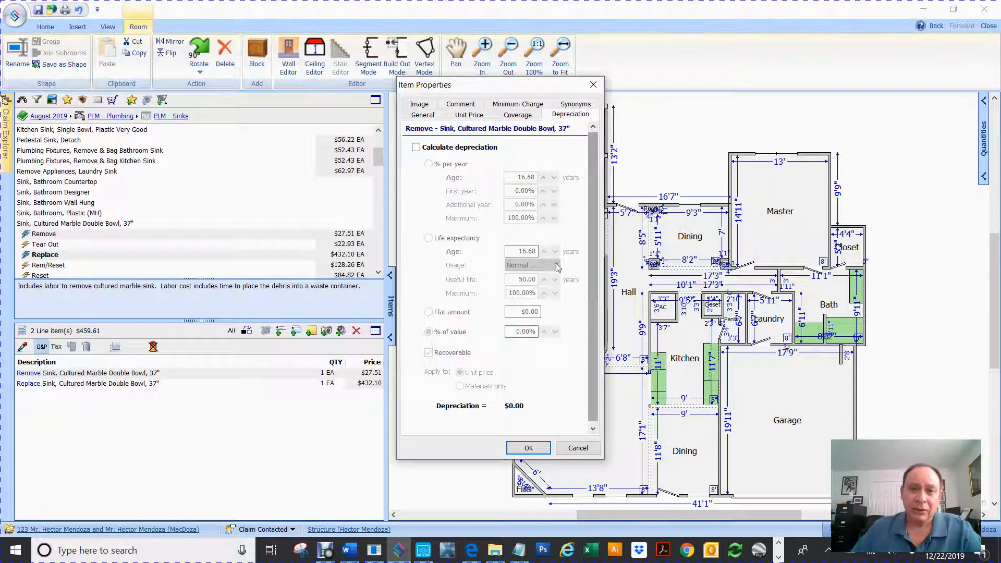
- Try the custom description option for the Remove sink line item, check its synonyms, and discard the property changes
{"action": "left_click", "coordinate": [416, 117]}
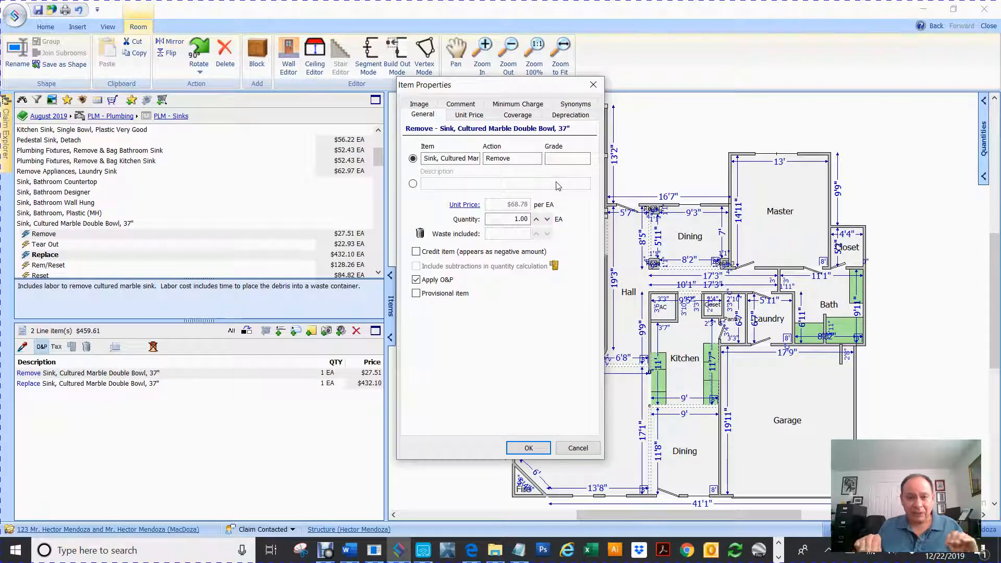
{"action": "left_click", "coordinate": [413, 184]}
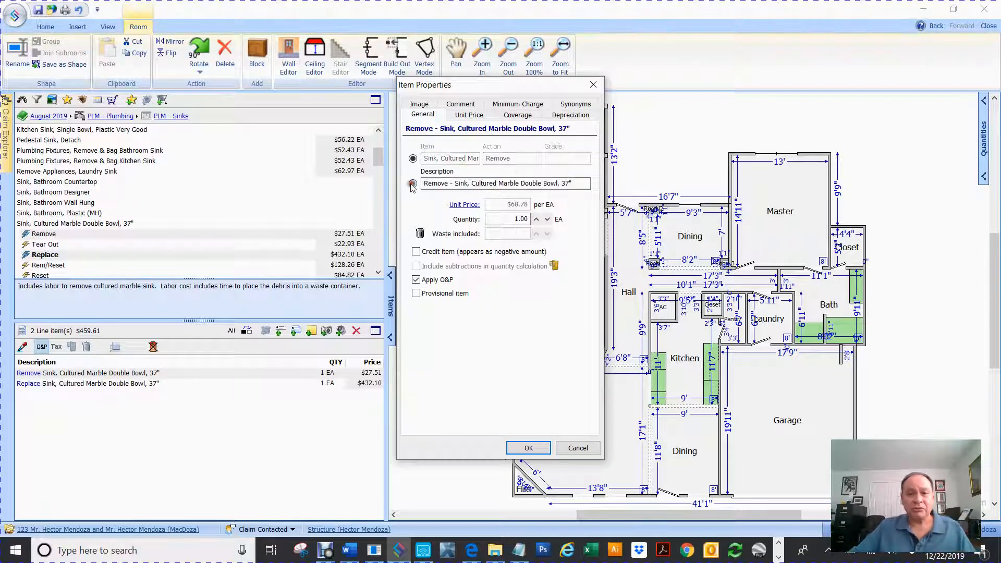
{"action": "left_click", "coordinate": [413, 159]}
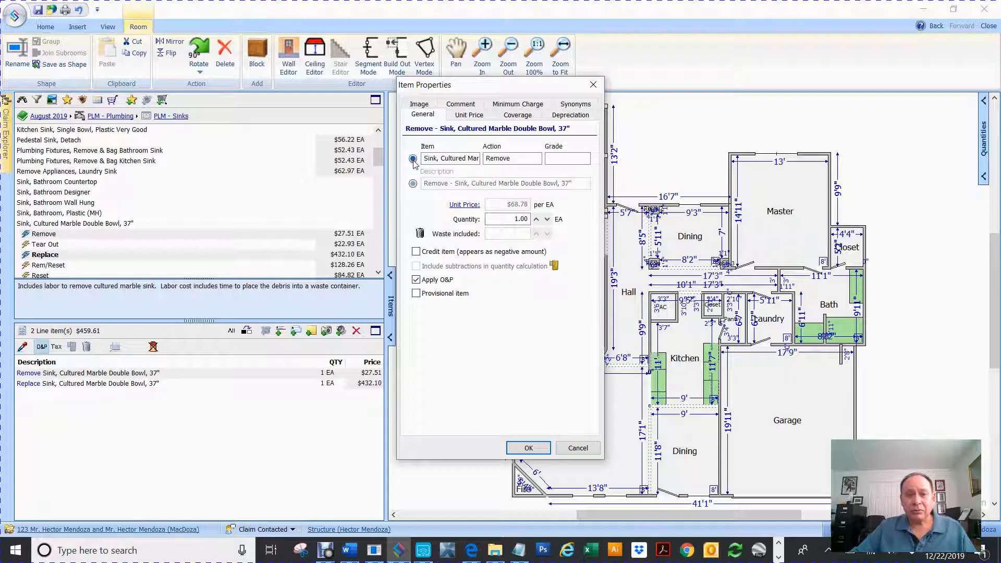
{"action": "left_click", "coordinate": [413, 184]}
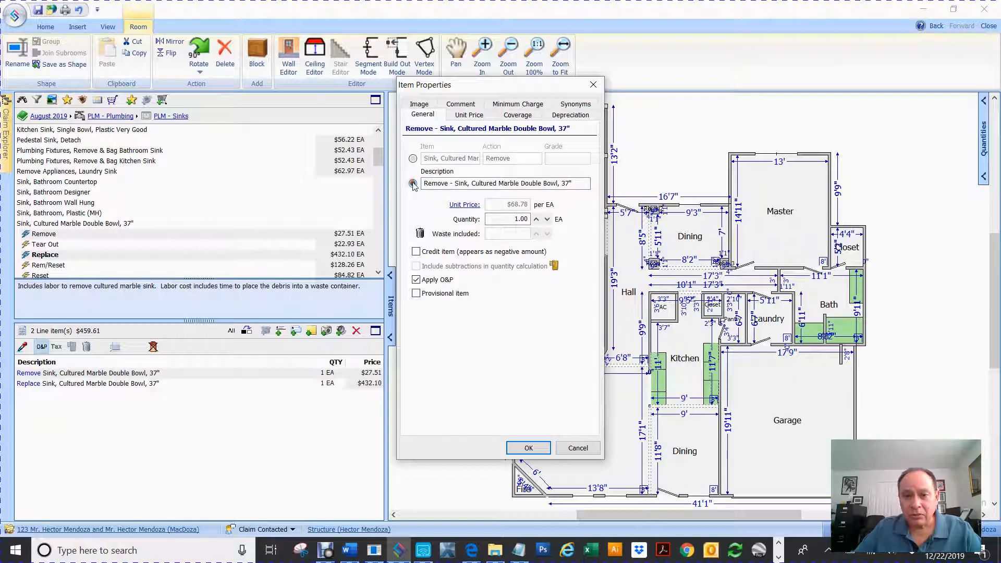
{"action": "left_click_drag", "start_coordinate": [598, 185], "coordinate": [395, 189]}
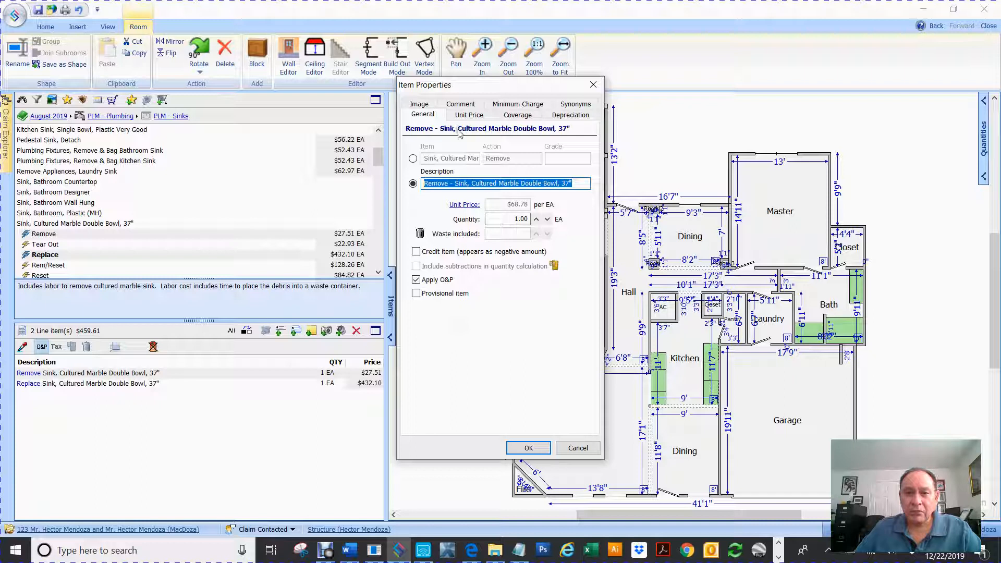
{"action": "left_click", "coordinate": [574, 108]}
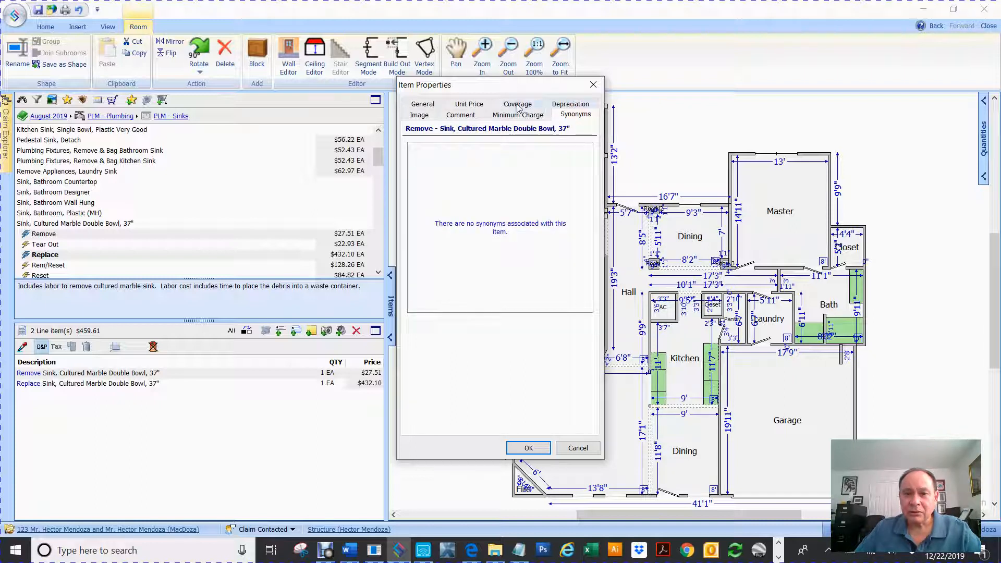
{"action": "left_click", "coordinate": [425, 105]}
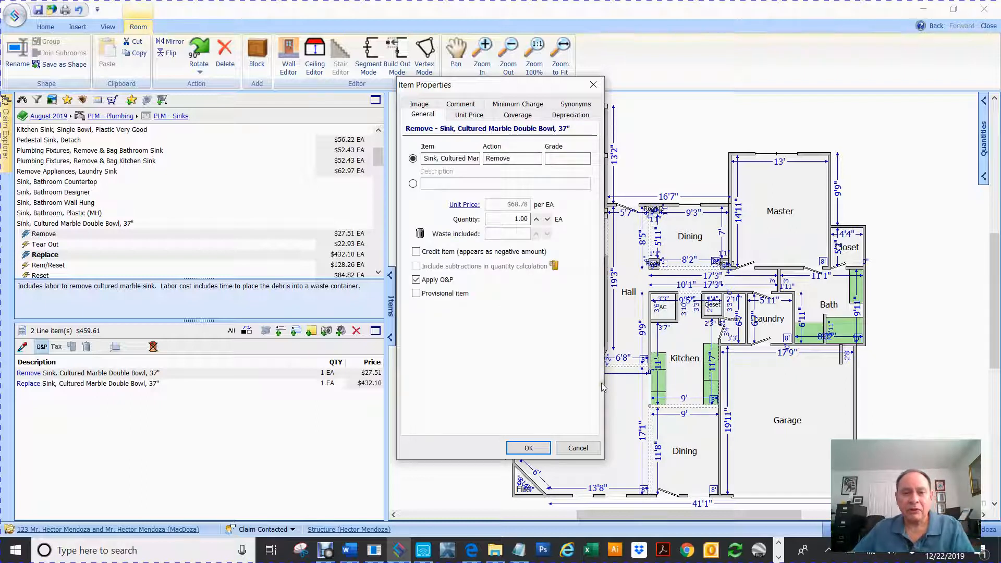
{"action": "left_click", "coordinate": [578, 448]}
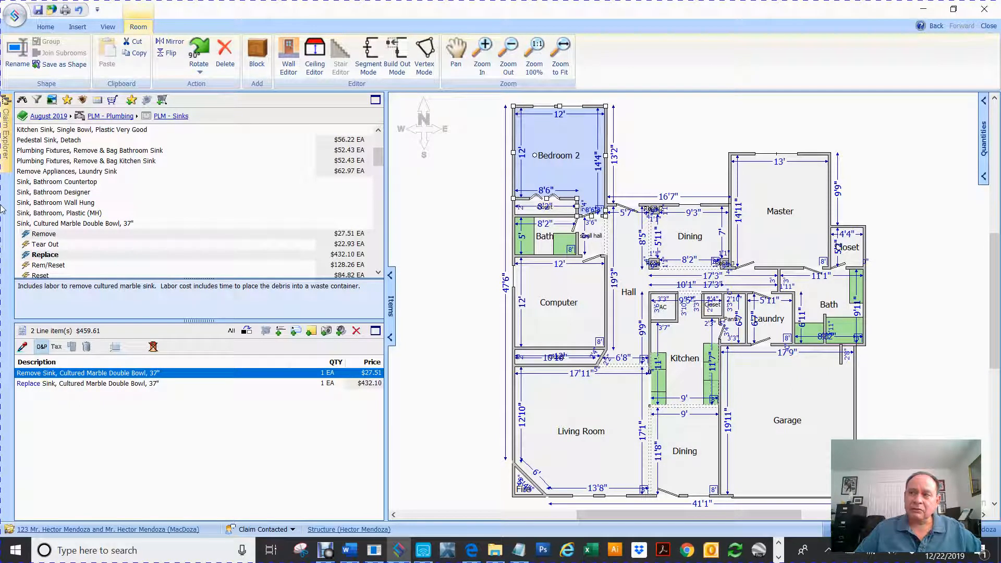
- Browse the item categories by picture and open the painting category PNT - Ceilings, Floors, and Walls from the Bathroom image's ceiling
{"action": "left_click", "coordinate": [466, 213]}
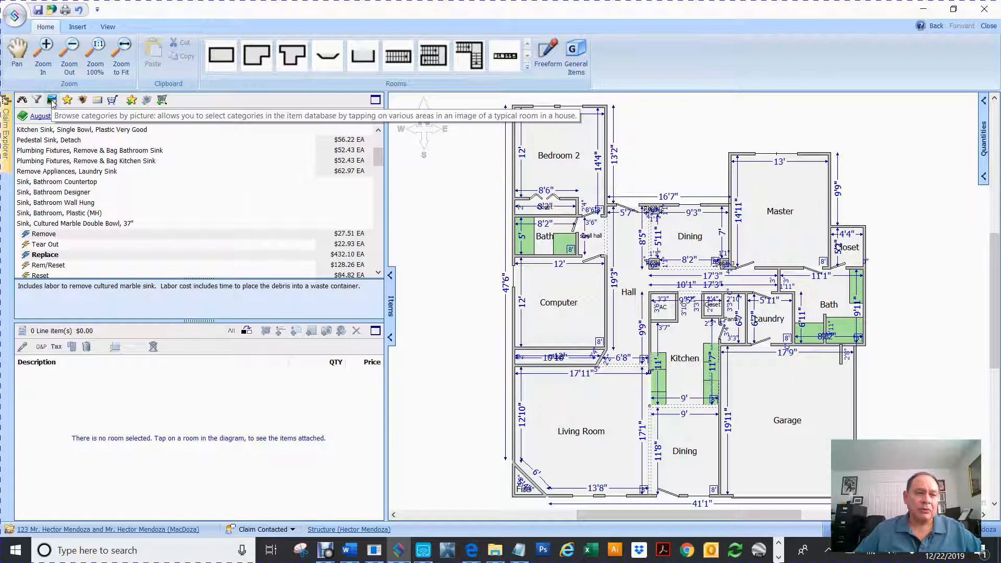
{"action": "left_click", "coordinate": [52, 101]}
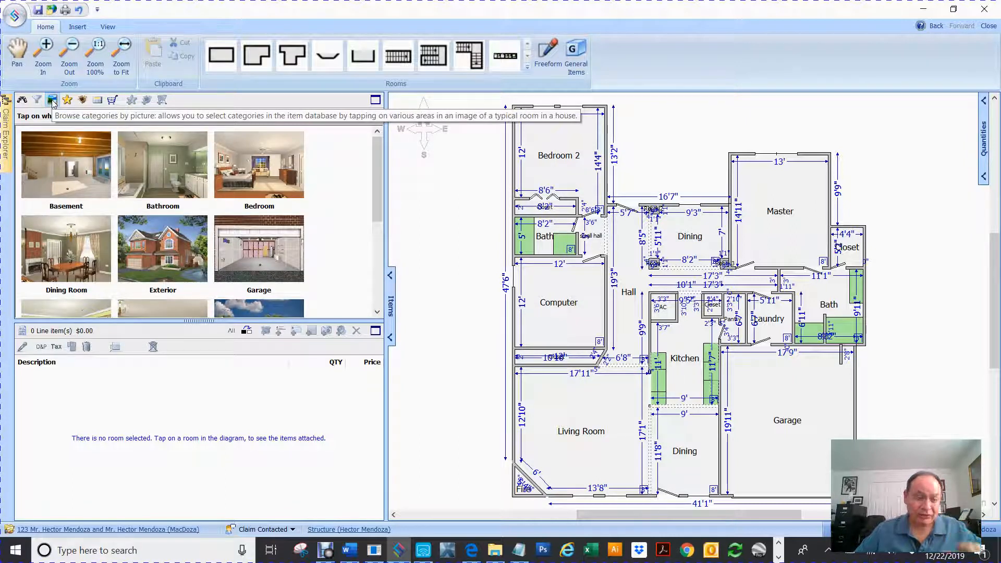
{"action": "left_click", "coordinate": [155, 166]}
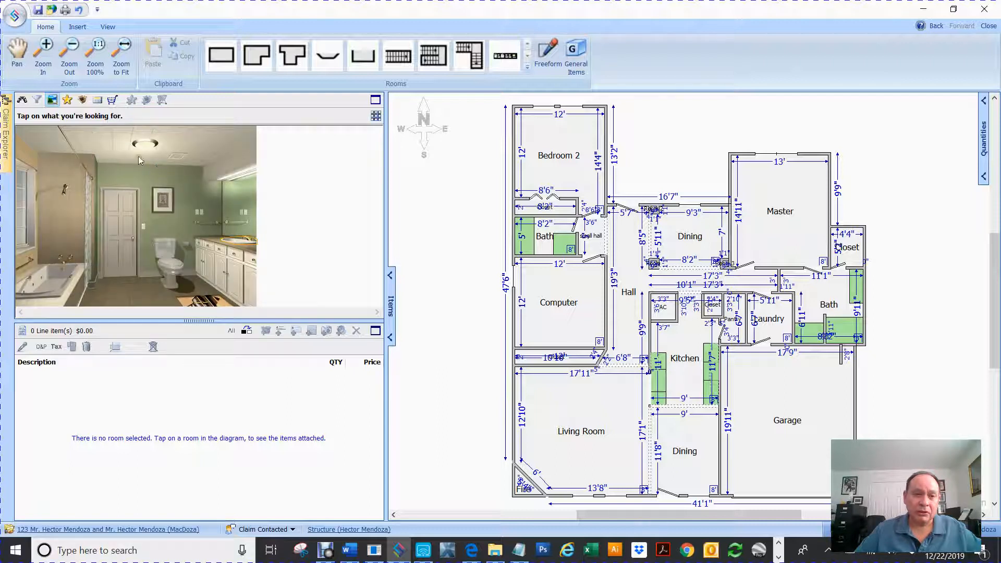
{"action": "left_click", "coordinate": [112, 148]}
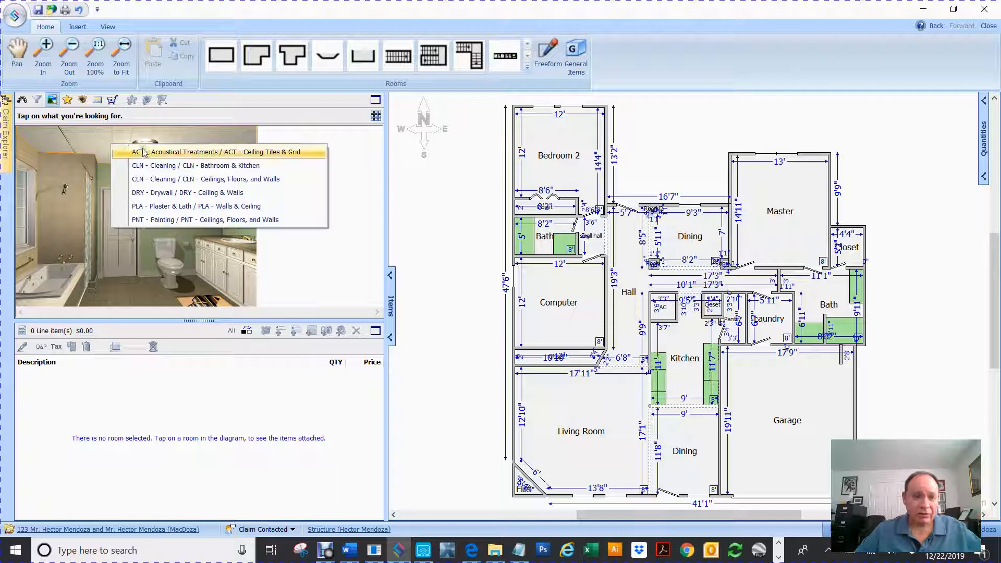
{"action": "left_click", "coordinate": [161, 219]}
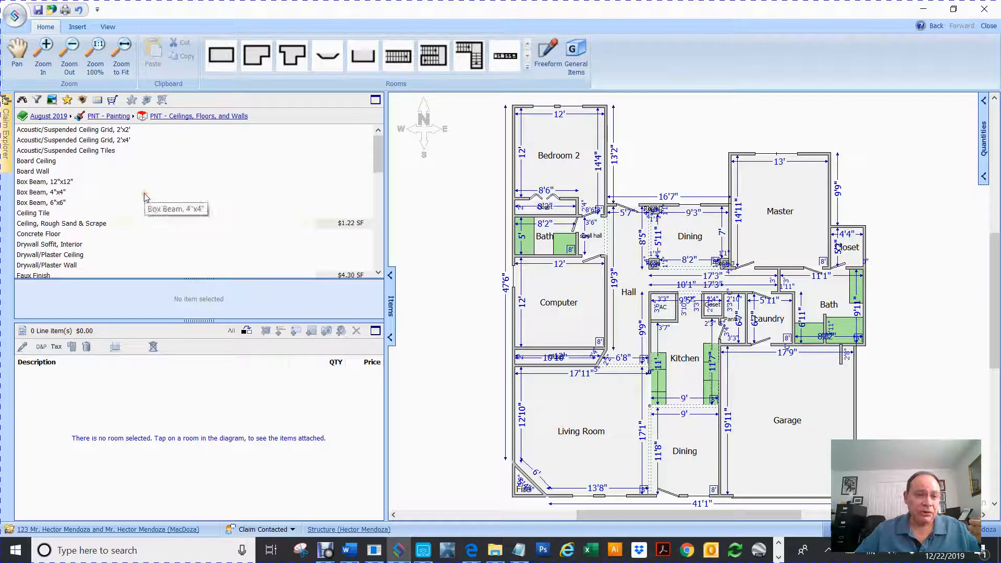
- Look through the ceiling, floor and wall painting items and compare the actions available for Drywall/Plaster Ceiling
{"action": "scroll", "coordinate": [145, 197], "scroll_direction": "down", "scroll_amount": 9}
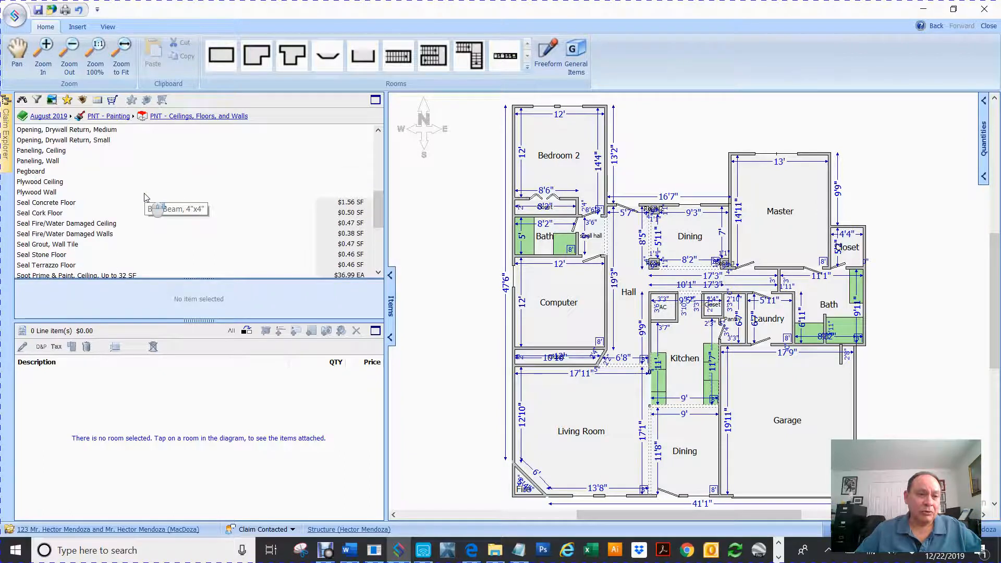
{"action": "scroll", "coordinate": [145, 197], "scroll_direction": "down", "scroll_amount": 4}
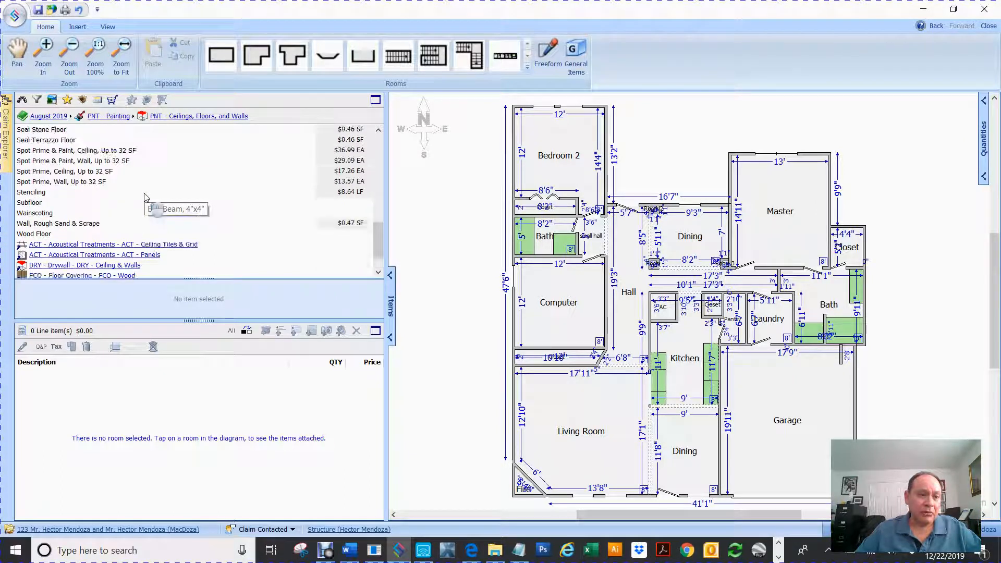
{"action": "scroll", "coordinate": [145, 197], "scroll_direction": "up", "scroll_amount": 4}
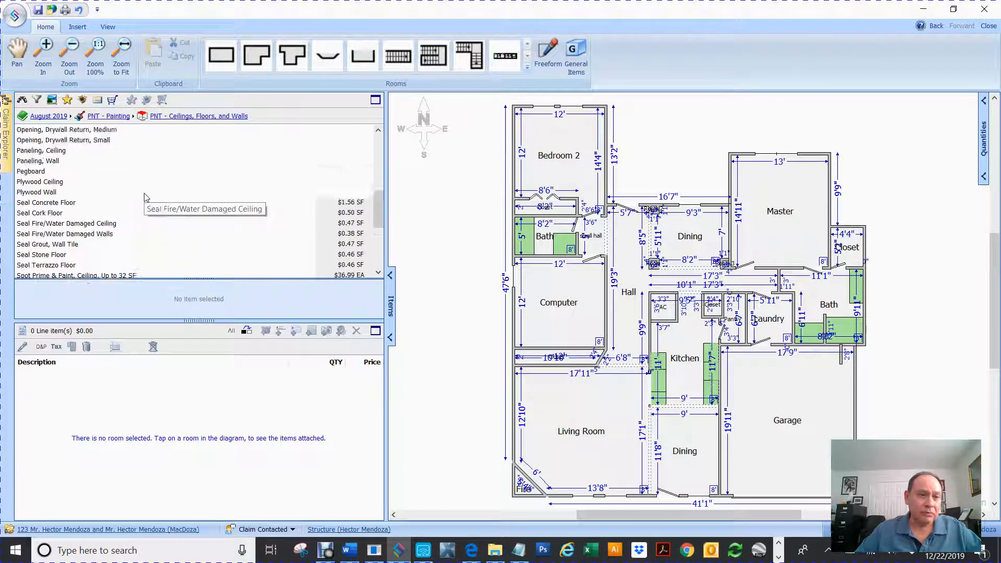
{"action": "scroll", "coordinate": [145, 197], "scroll_direction": "up", "scroll_amount": 8}
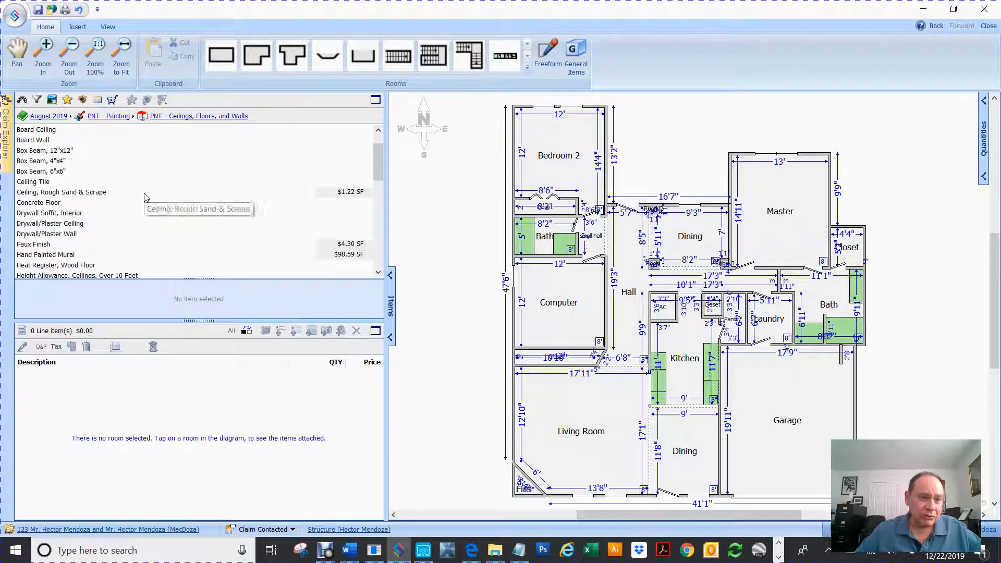
{"action": "left_click", "coordinate": [46, 224]}
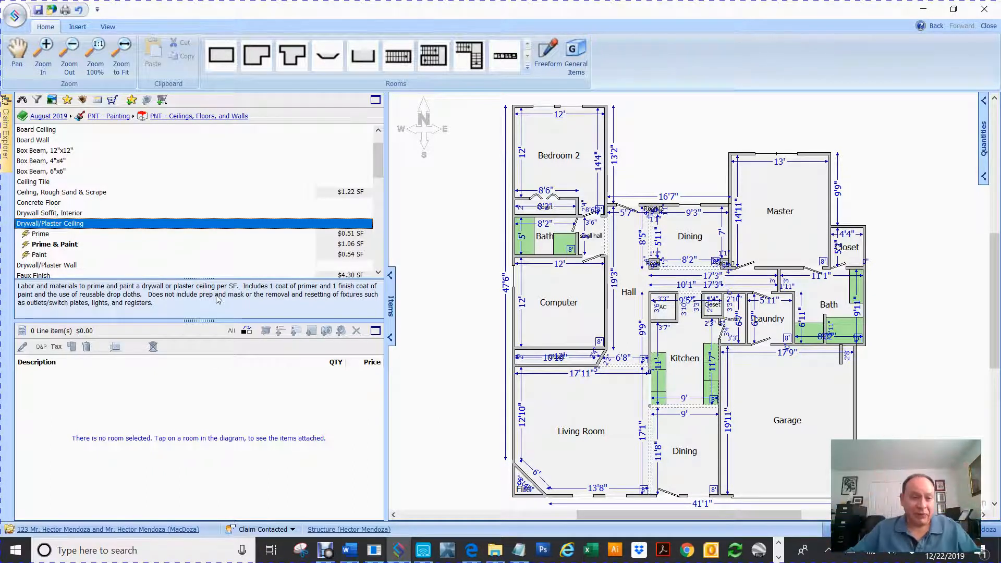
{"action": "left_click", "coordinate": [42, 246]}
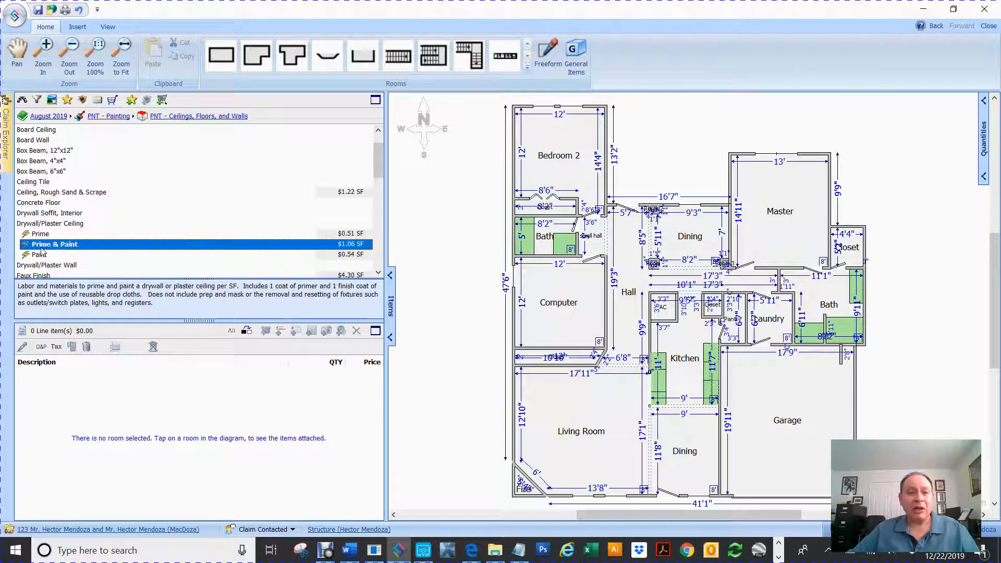
{"action": "left_click", "coordinate": [26, 236]}
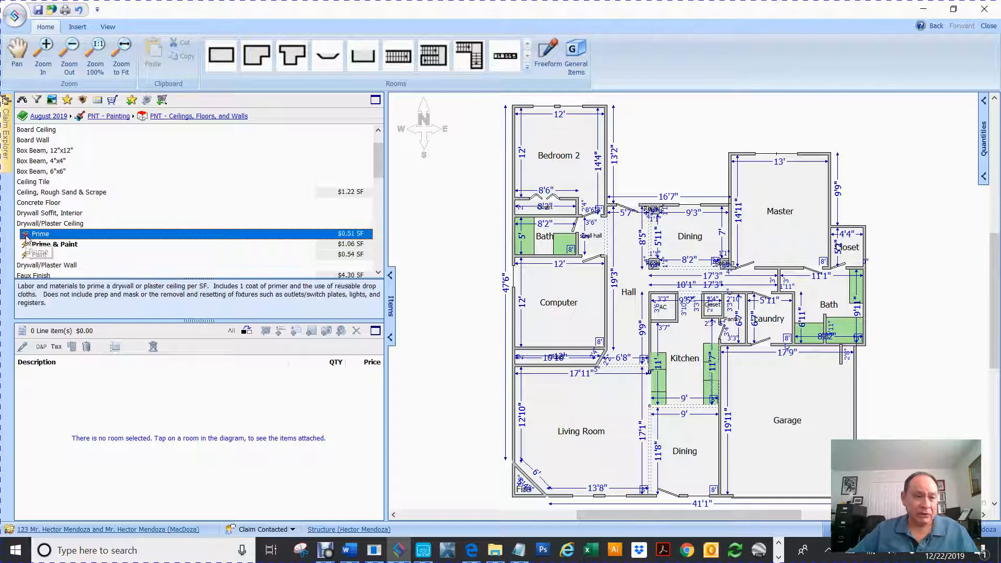
{"action": "left_click", "coordinate": [24, 255], "text": "ctrl"}
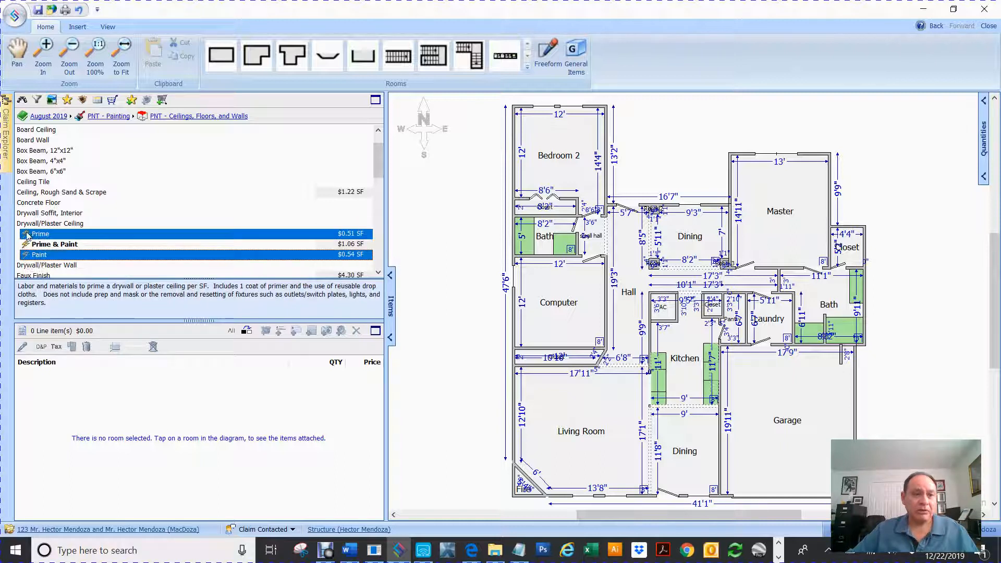
- Apply the Prime & Paint action of Drywall/Plaster Ceiling to Bedroom 2, Master, Living Room, Computer and Garage
{"action": "left_click", "coordinate": [26, 244]}
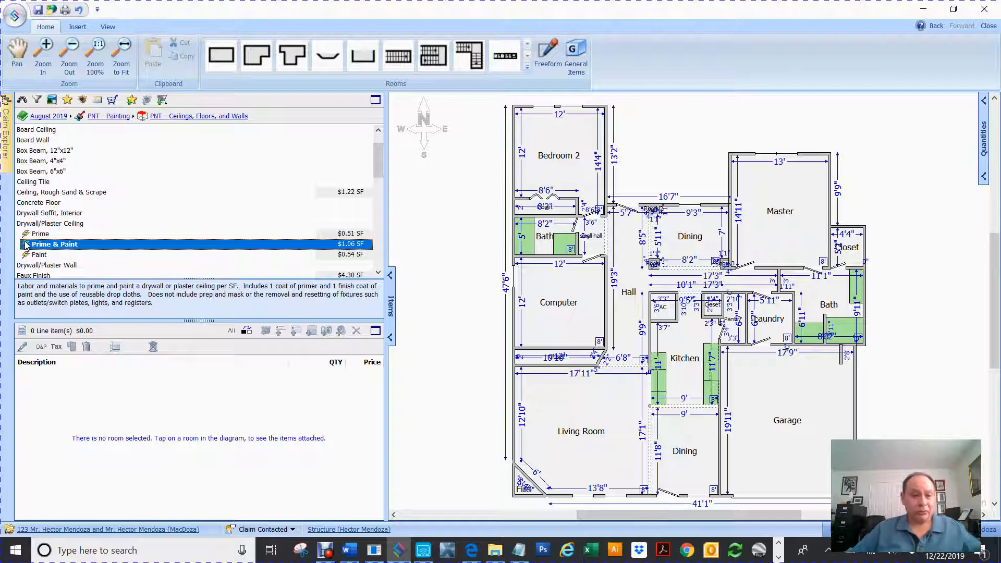
{"action": "mouse_move", "coordinate": [26, 245]}
{"action": "left_mouse_down"}
{"action": "mouse_move", "coordinate": [39, 255]}
{"action": "mouse_move", "coordinate": [316, 249]}
{"action": "mouse_move", "coordinate": [456, 224]}
{"action": "left_mouse_up"}
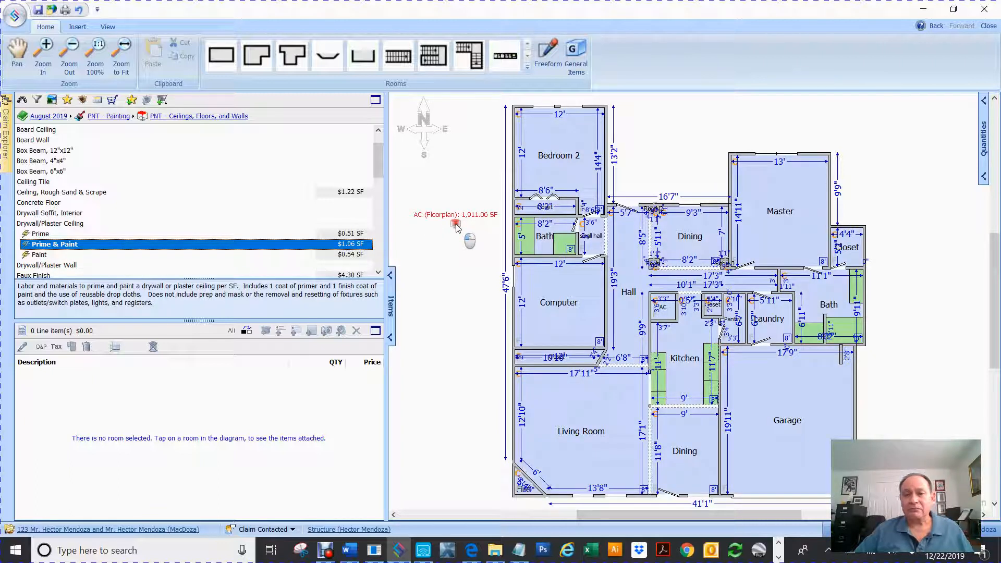
{"action": "left_click_drag", "start_coordinate": [456, 224], "coordinate": [576, 157]}
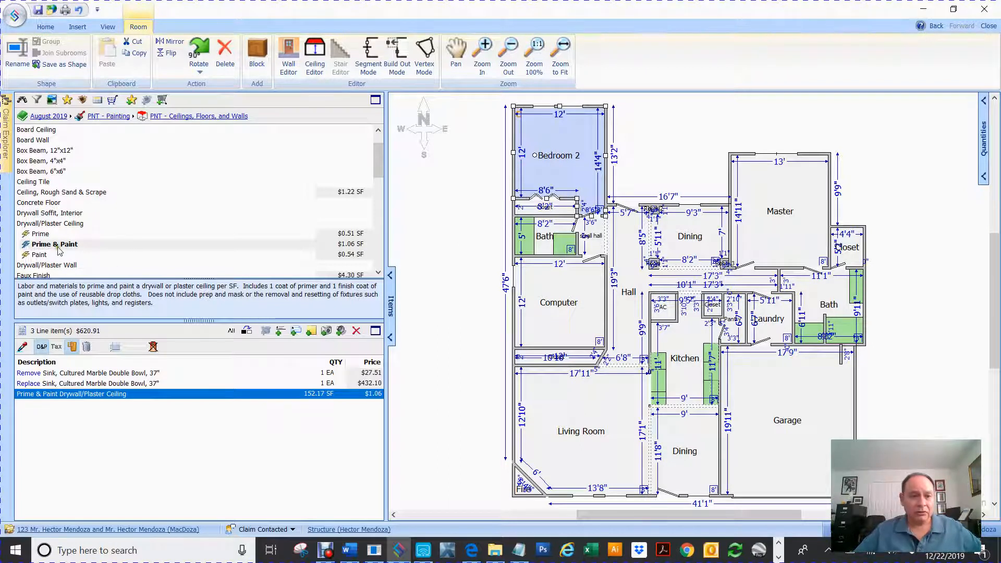
{"action": "mouse_move", "coordinate": [24, 247]}
{"action": "left_mouse_down"}
{"action": "mouse_move", "coordinate": [672, 229]}
{"action": "mouse_move", "coordinate": [772, 211]}
{"action": "left_mouse_up"}
{"action": "mouse_move", "coordinate": [23, 373]}
{"action": "left_mouse_down"}
{"action": "mouse_move", "coordinate": [557, 428]}
{"action": "mouse_move", "coordinate": [598, 420]}
{"action": "left_mouse_up"}
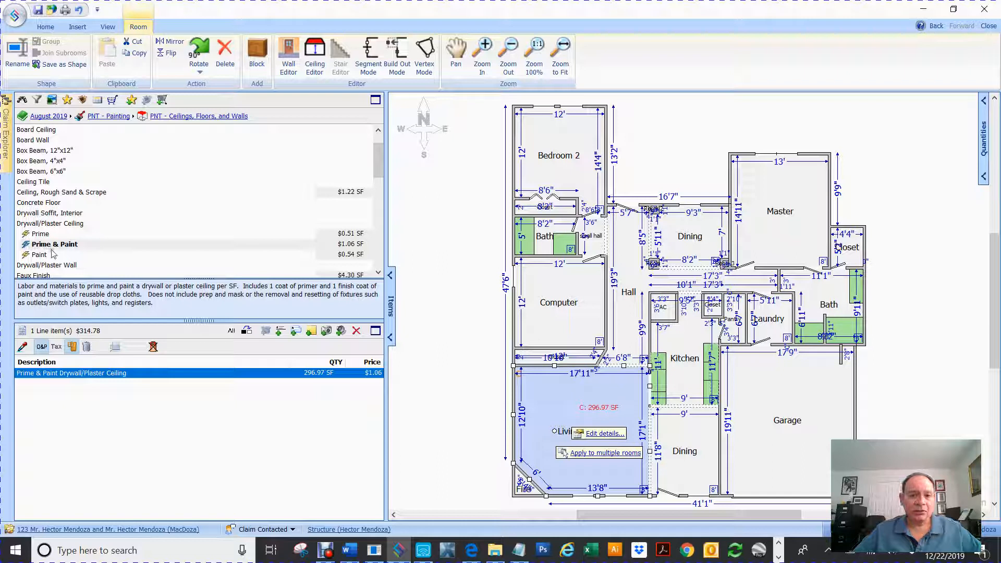
{"action": "mouse_move", "coordinate": [24, 246]}
{"action": "left_mouse_down"}
{"action": "mouse_move", "coordinate": [501, 287]}
{"action": "mouse_move", "coordinate": [584, 307]}
{"action": "mouse_move", "coordinate": [574, 313]}
{"action": "left_mouse_up"}
{"action": "mouse_move", "coordinate": [22, 378]}
{"action": "left_mouse_down"}
{"action": "mouse_move", "coordinate": [297, 398]}
{"action": "mouse_move", "coordinate": [809, 399]}
{"action": "mouse_move", "coordinate": [812, 407]}
{"action": "left_mouse_up"}
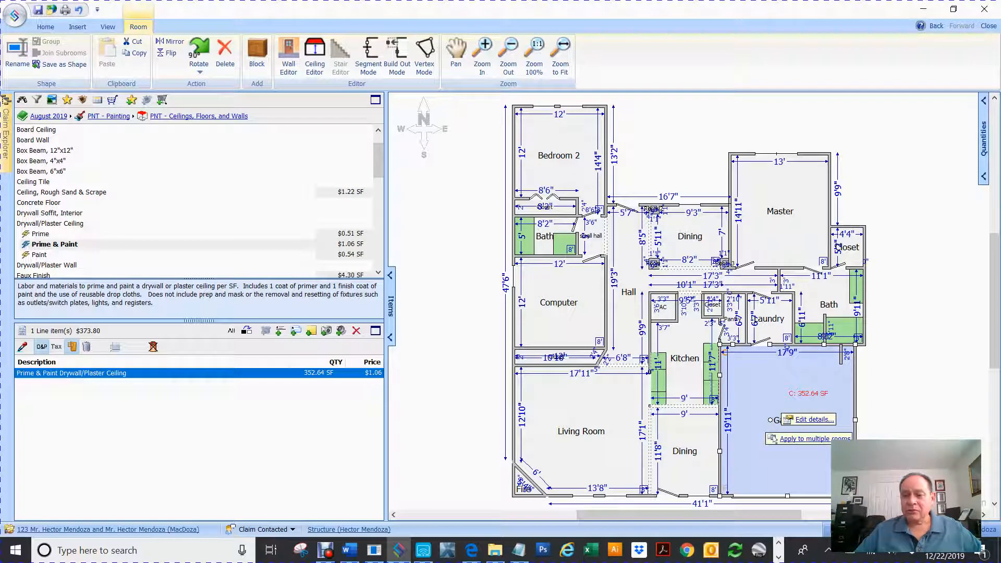
- Select all rooms of the floor plan together to review their combined line items, and clear the selection
{"action": "left_click", "coordinate": [668, 161]}
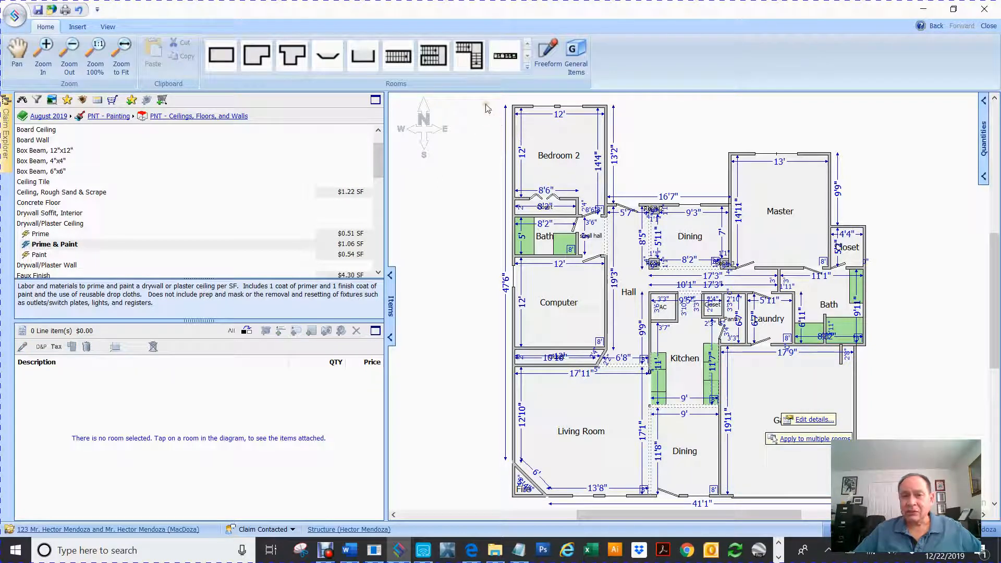
{"action": "left_click_drag", "start_coordinate": [486, 108], "coordinate": [897, 508]}
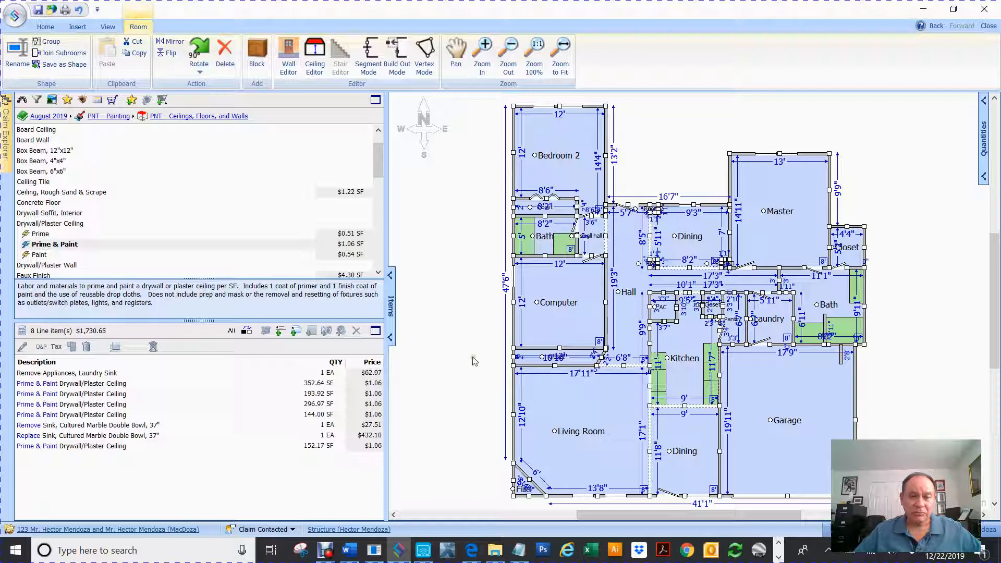
{"action": "left_click", "coordinate": [460, 310]}
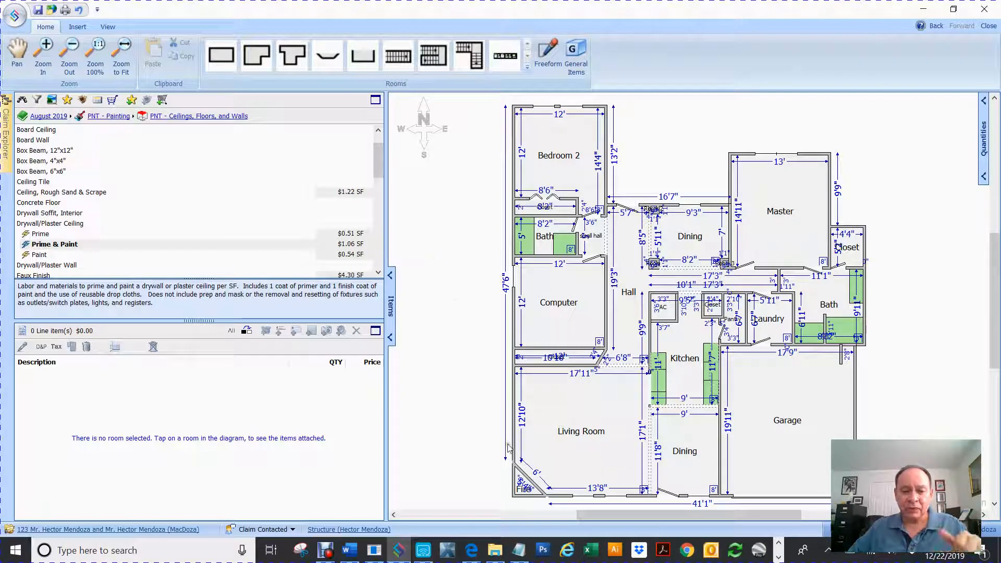
- Switch to the Word document to show the contact information at its beginning, and bring up the Debut recorder window
{"action": "left_click", "coordinate": [349, 552]}
{"action": "scroll", "coordinate": [502, 206], "scroll_direction": "up", "scroll_amount": 5}
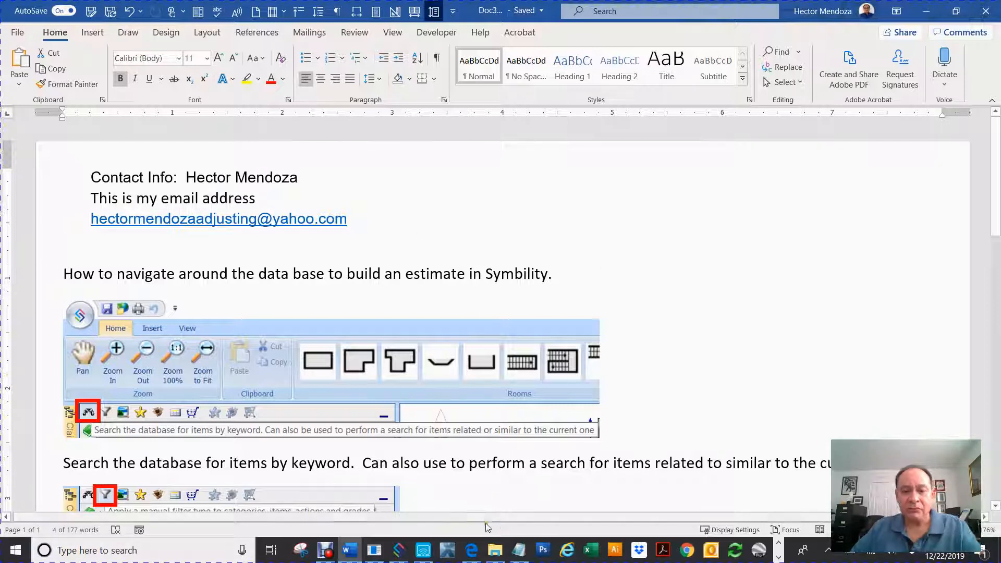
{"action": "left_click", "coordinate": [331, 552]}
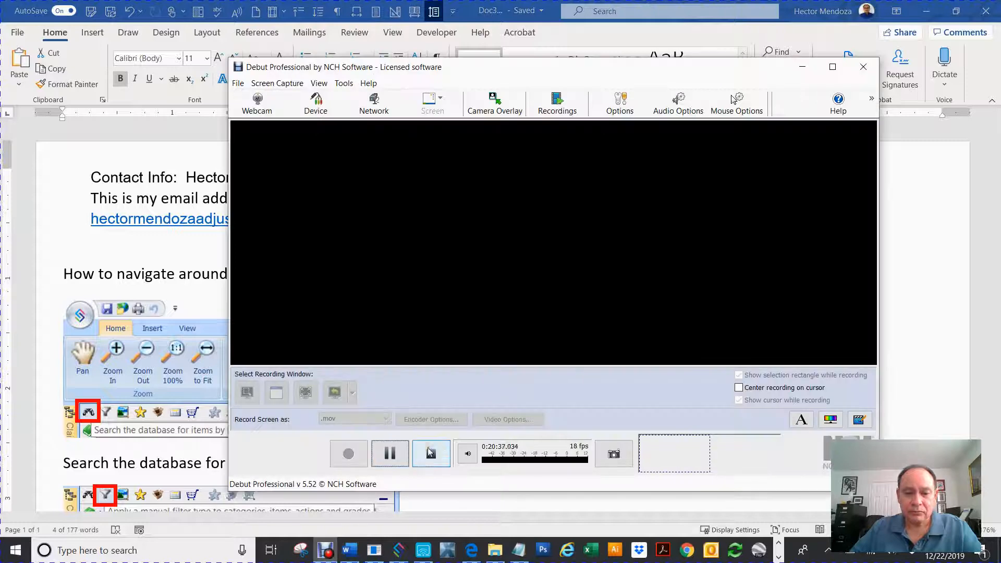